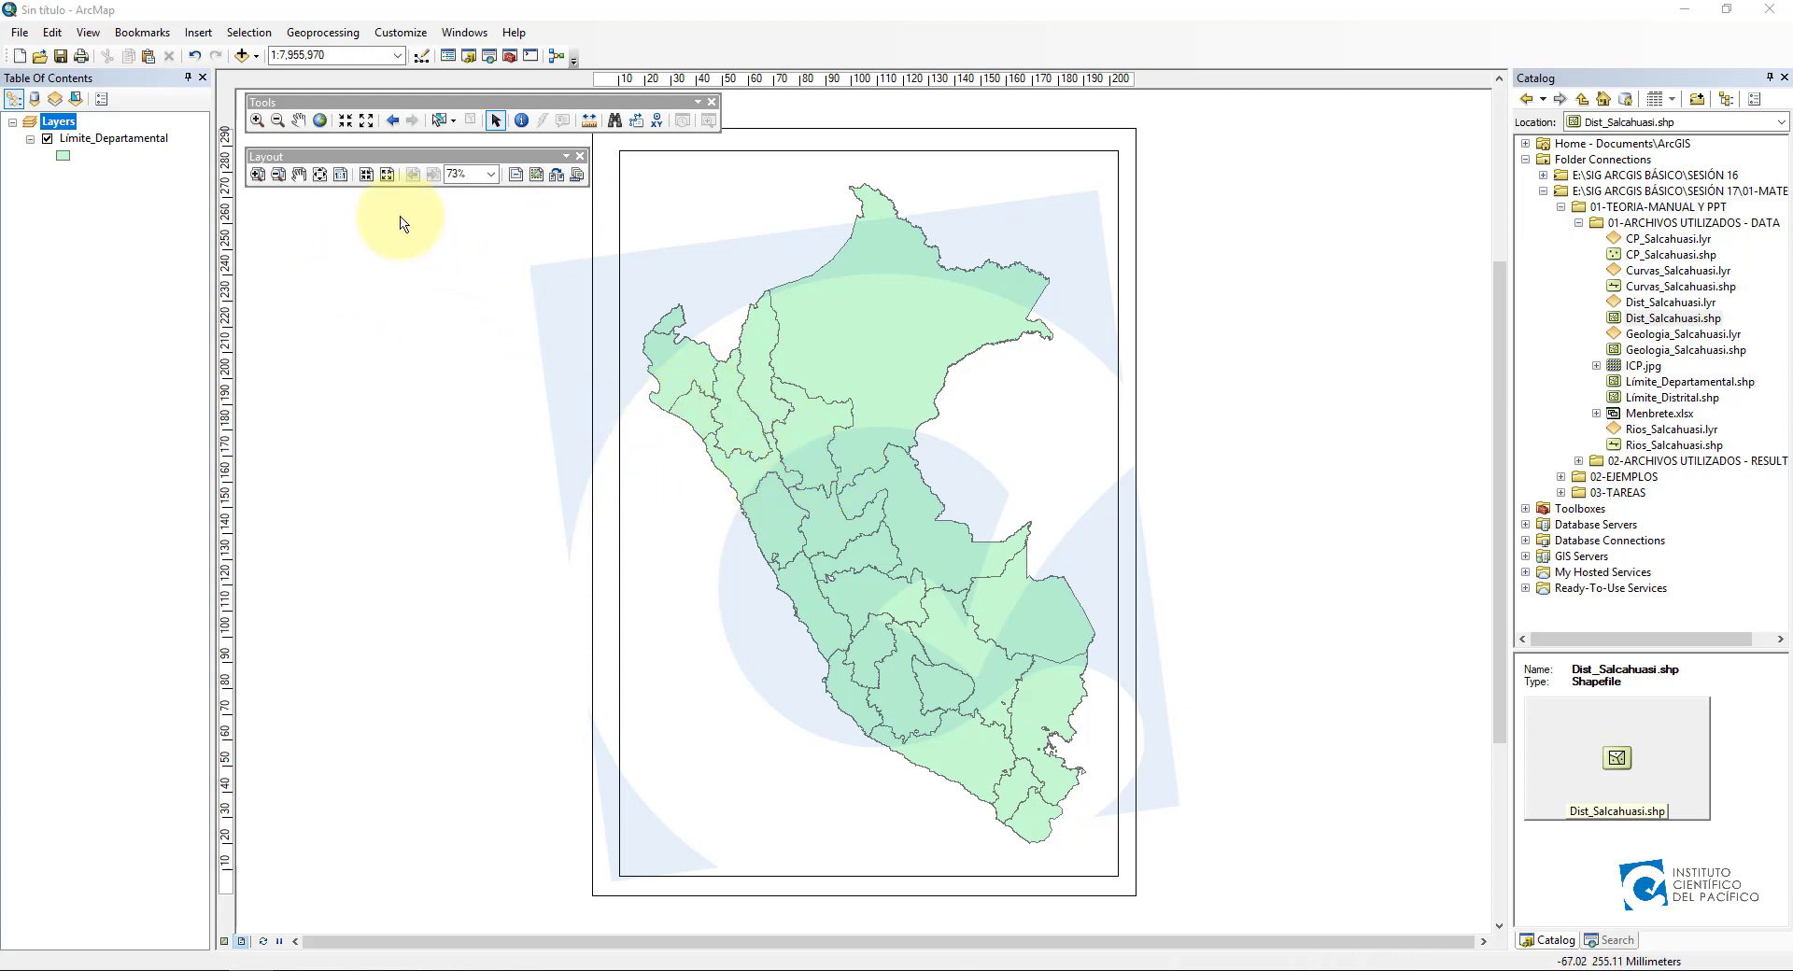
Start inserting a north arrow in the ESRI North 83 style and open its properties.
left_click(325, 250)
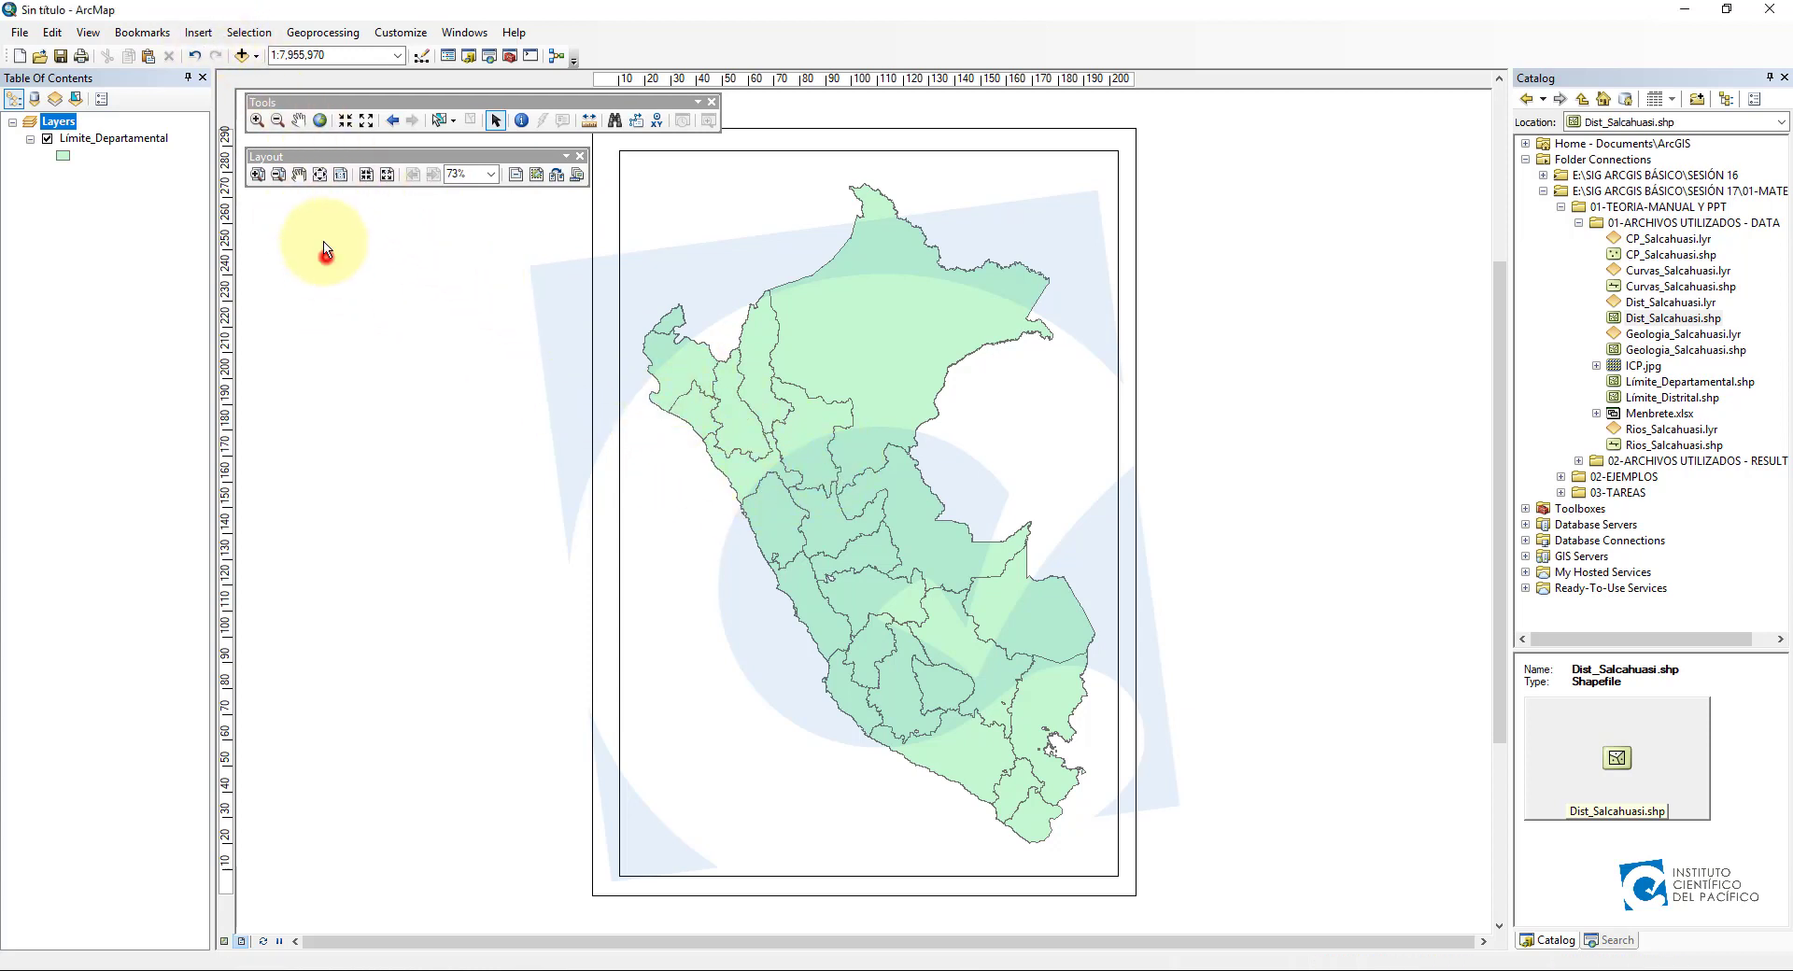
left_click(195, 34)
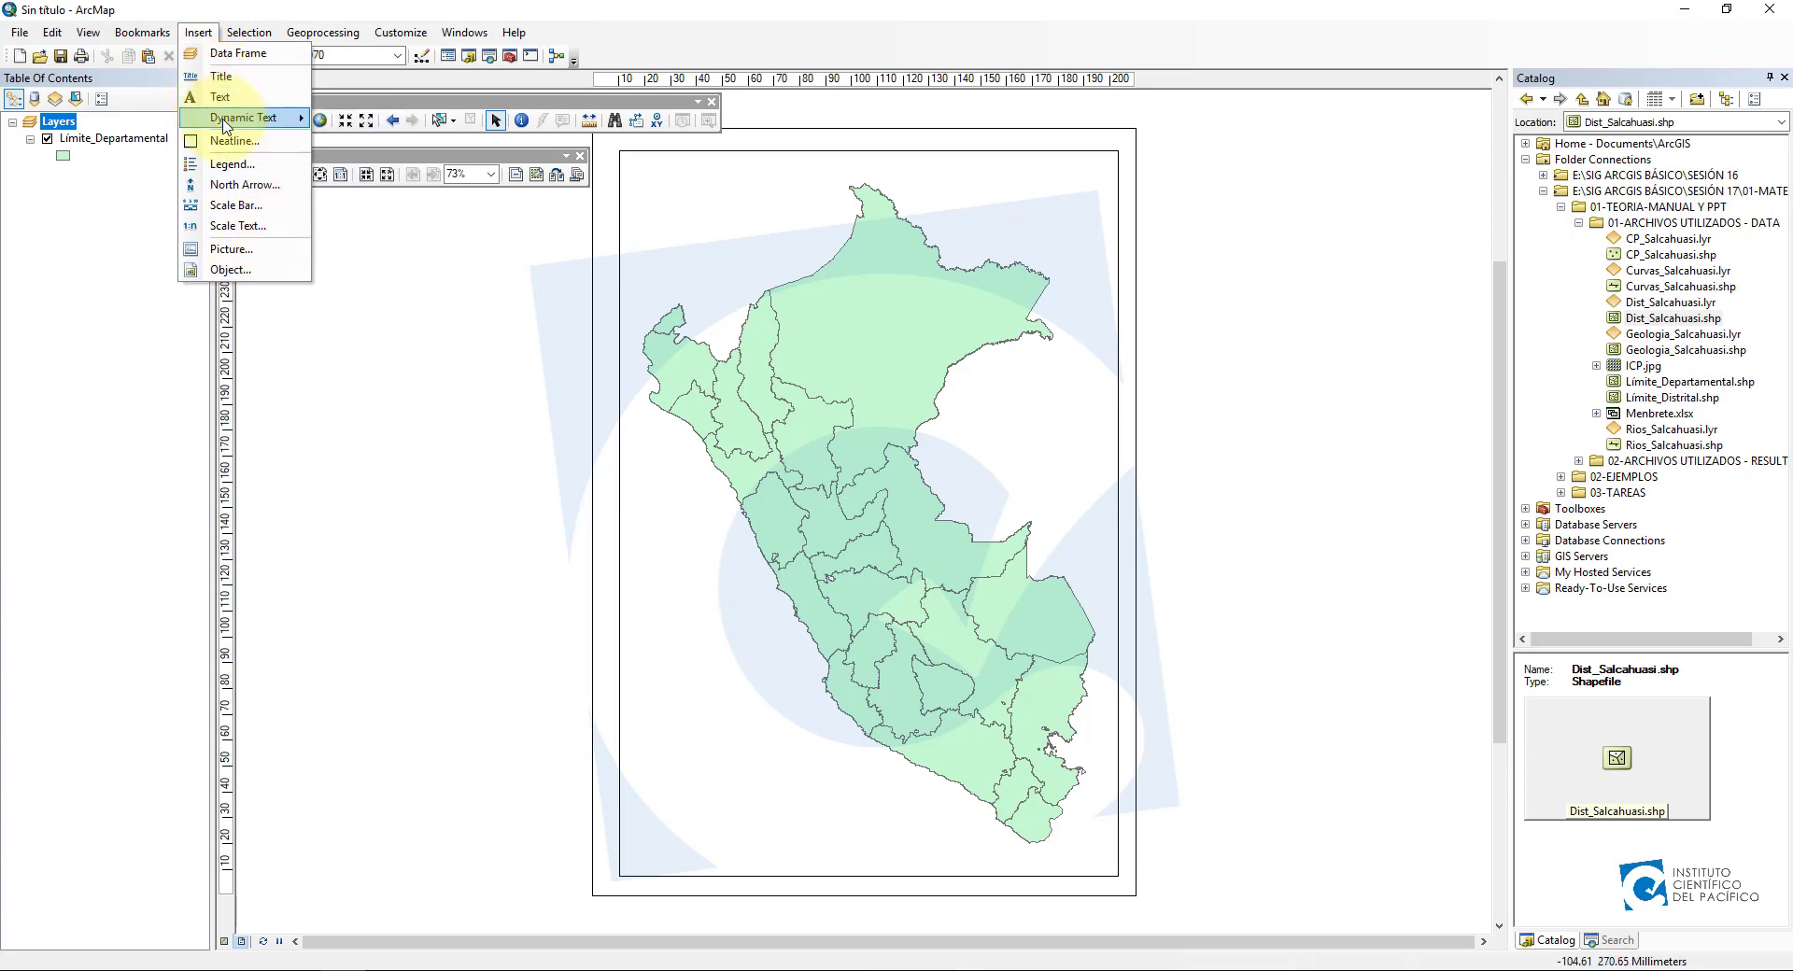
mouse_move(261, 127)
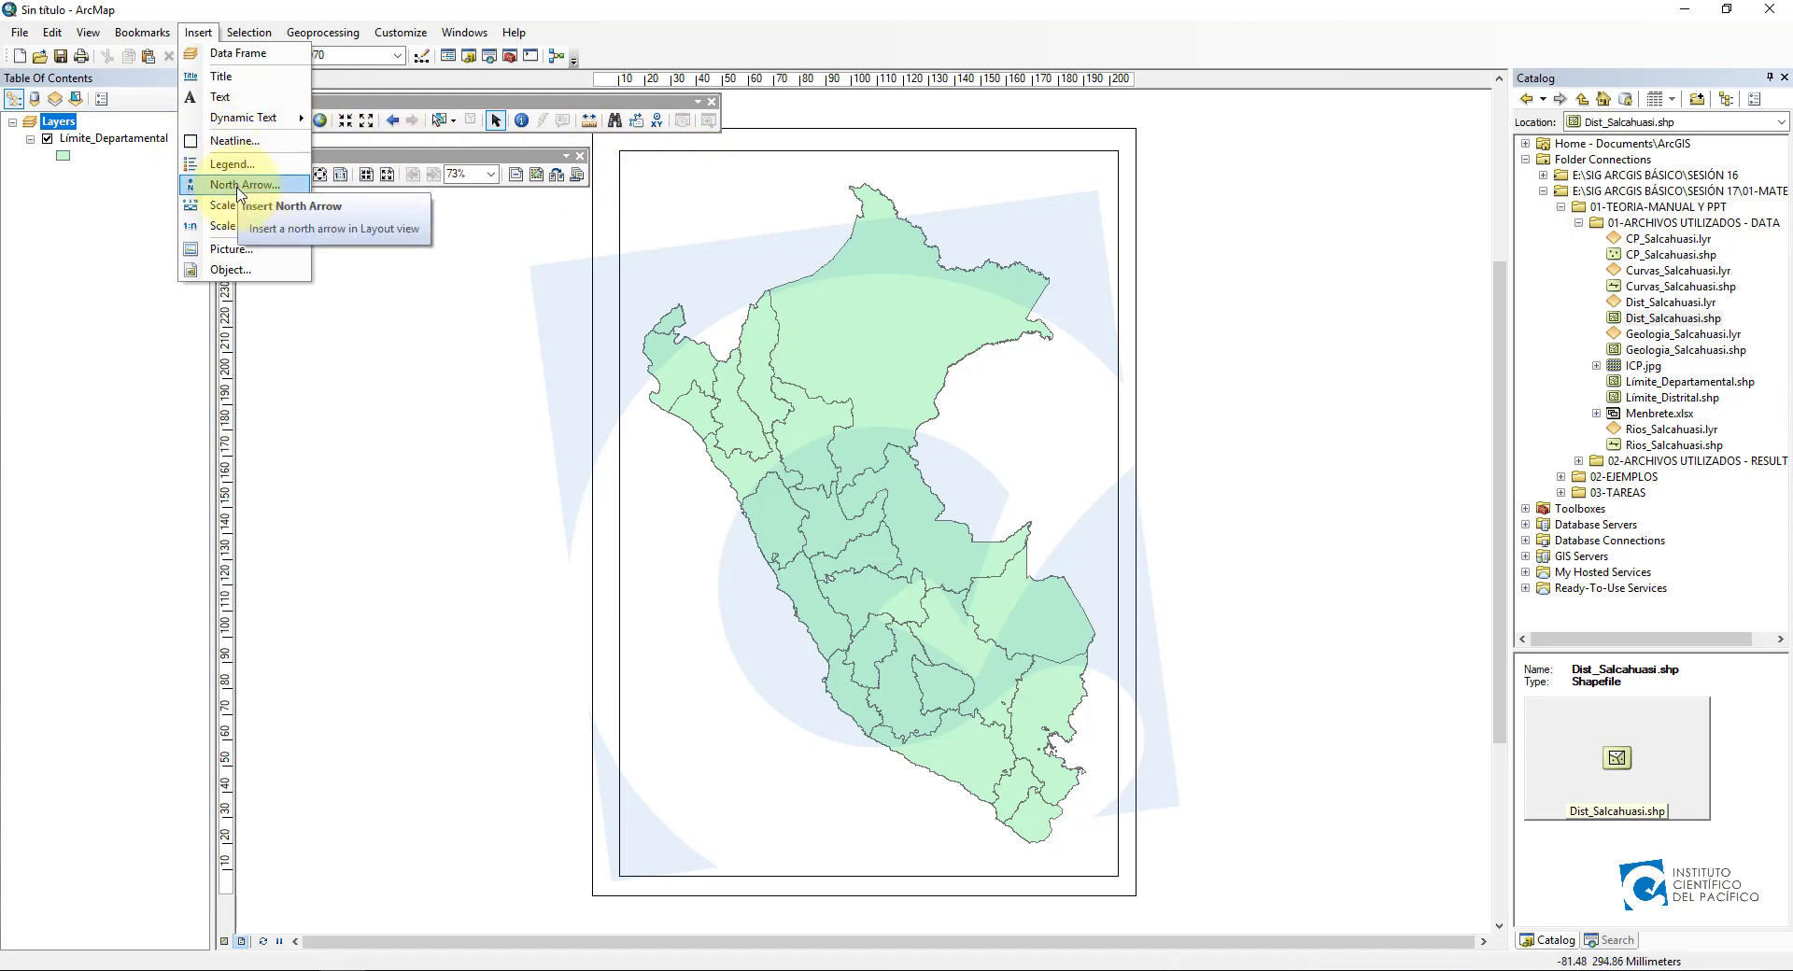
left_click(239, 191)
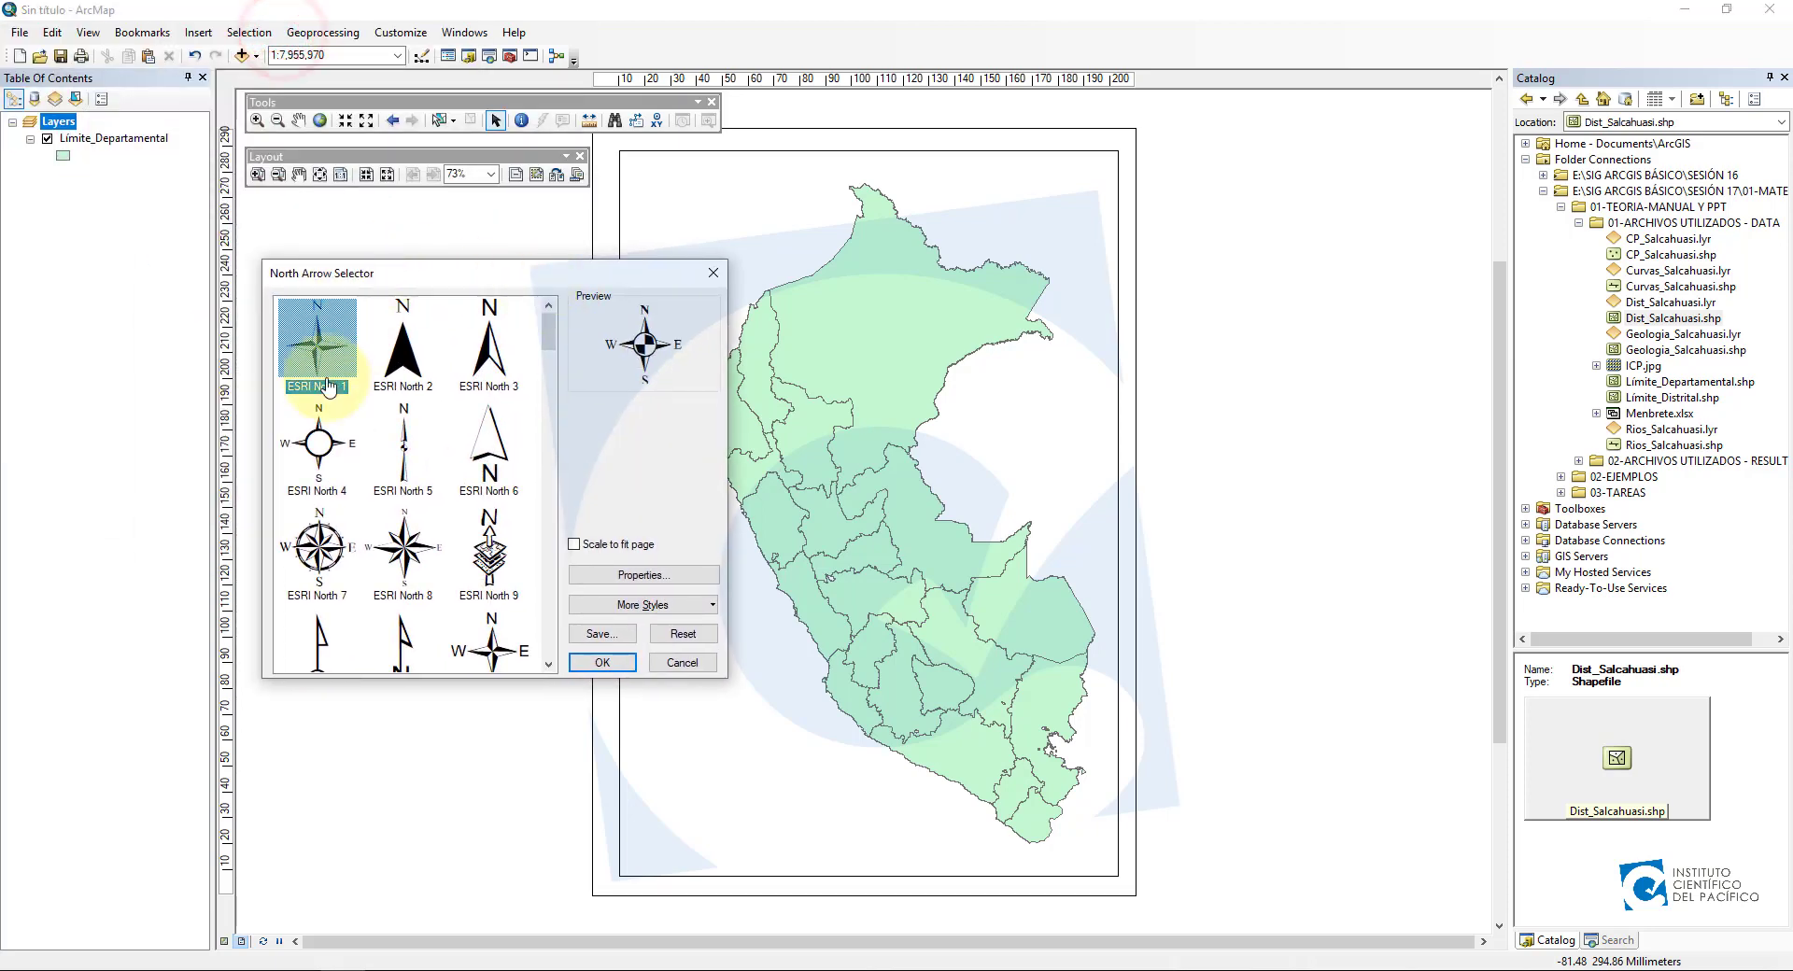
left_click_drag(559, 337, 552, 595)
left_click(410, 527)
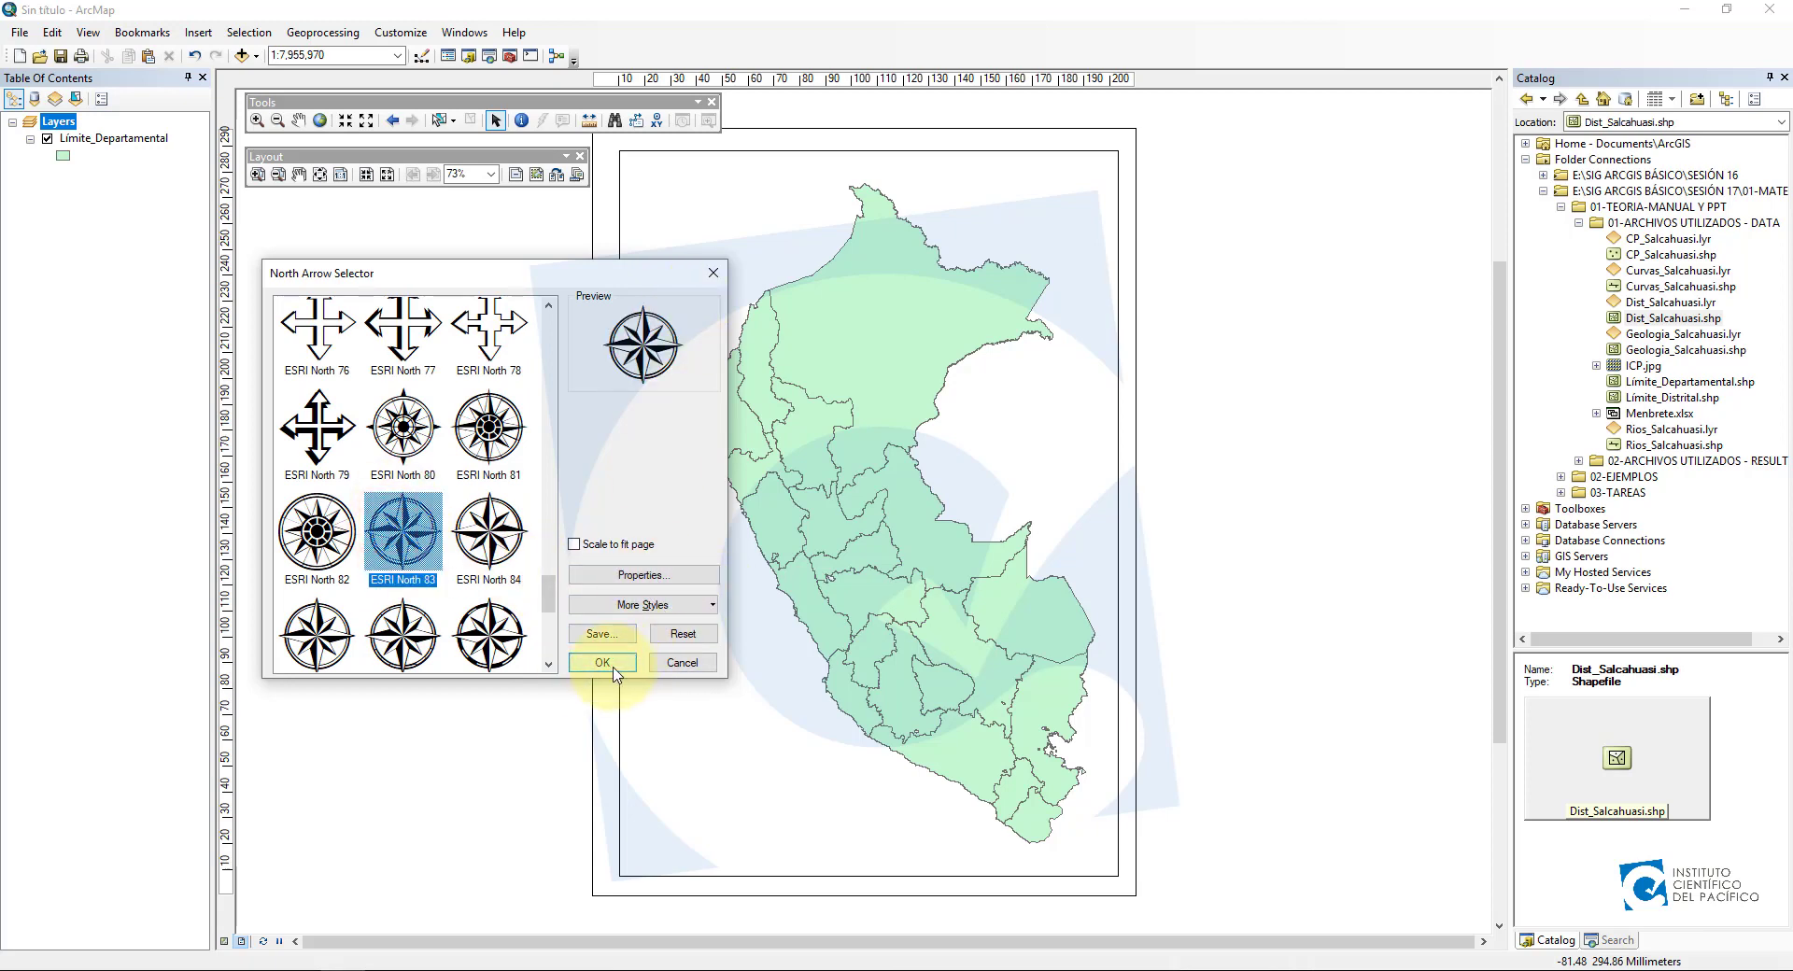
left_click(641, 575)
left_click_drag(907, 295, 503, 293)
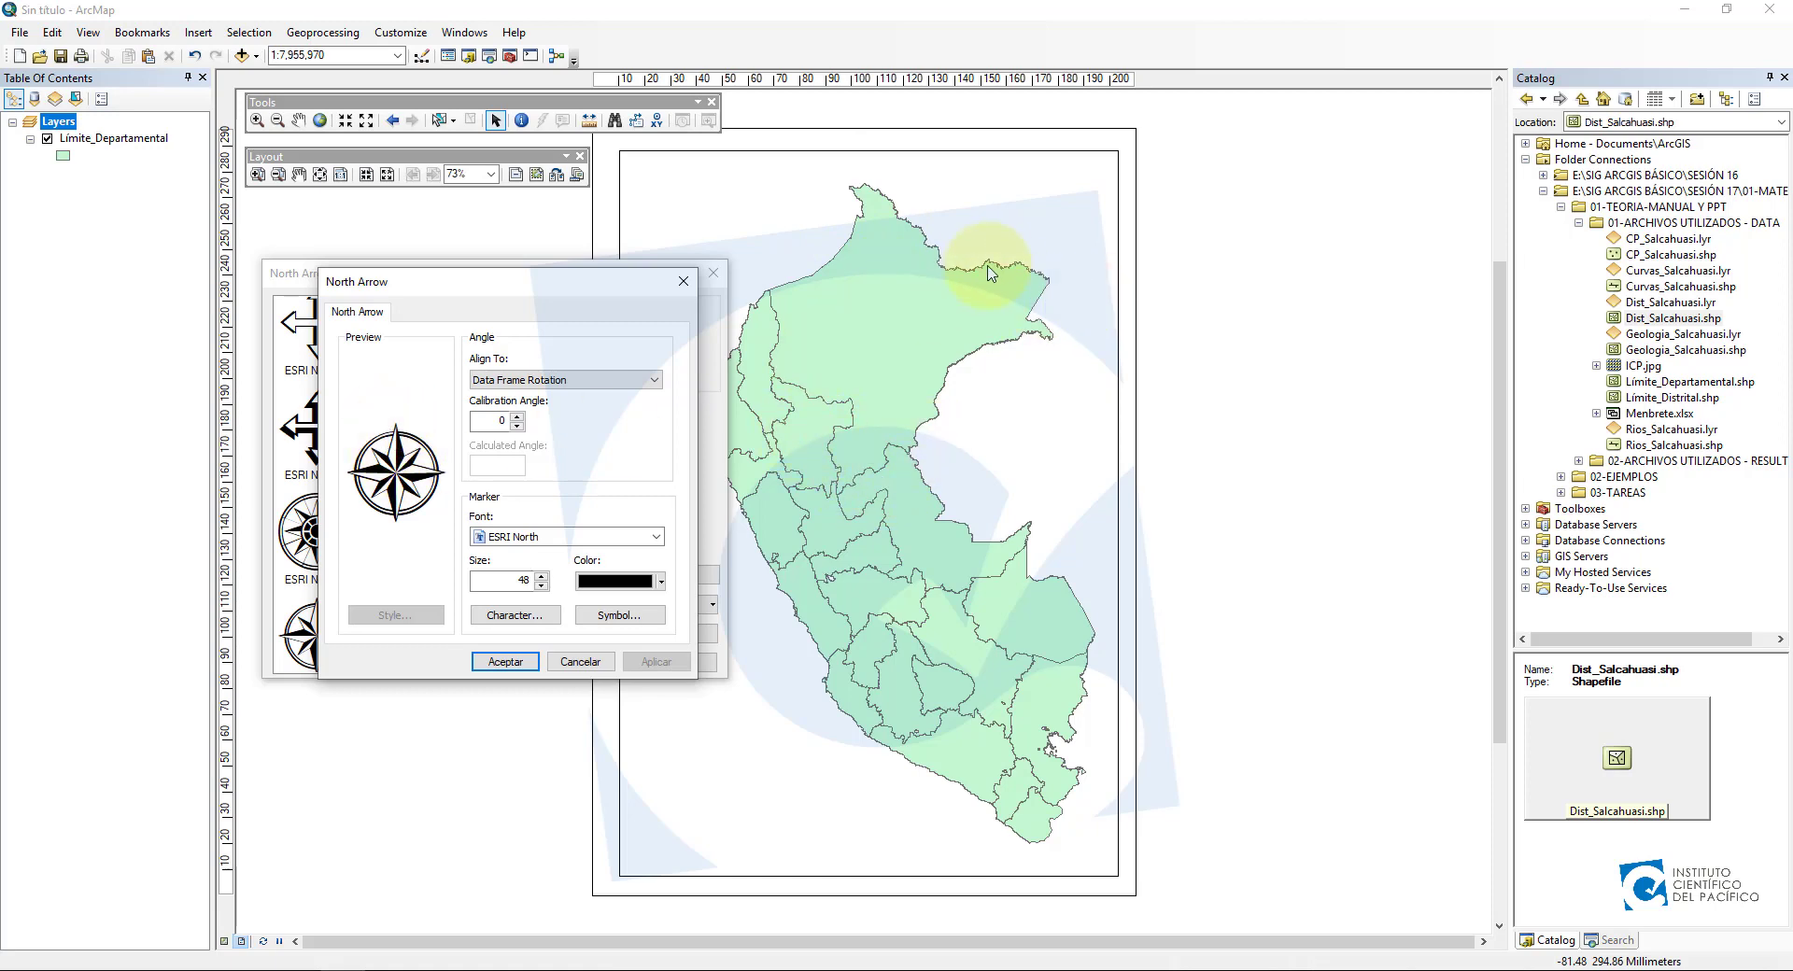
Try aligning the north arrow to True North and switch back to Data Frame Rotation.
left_click(653, 379)
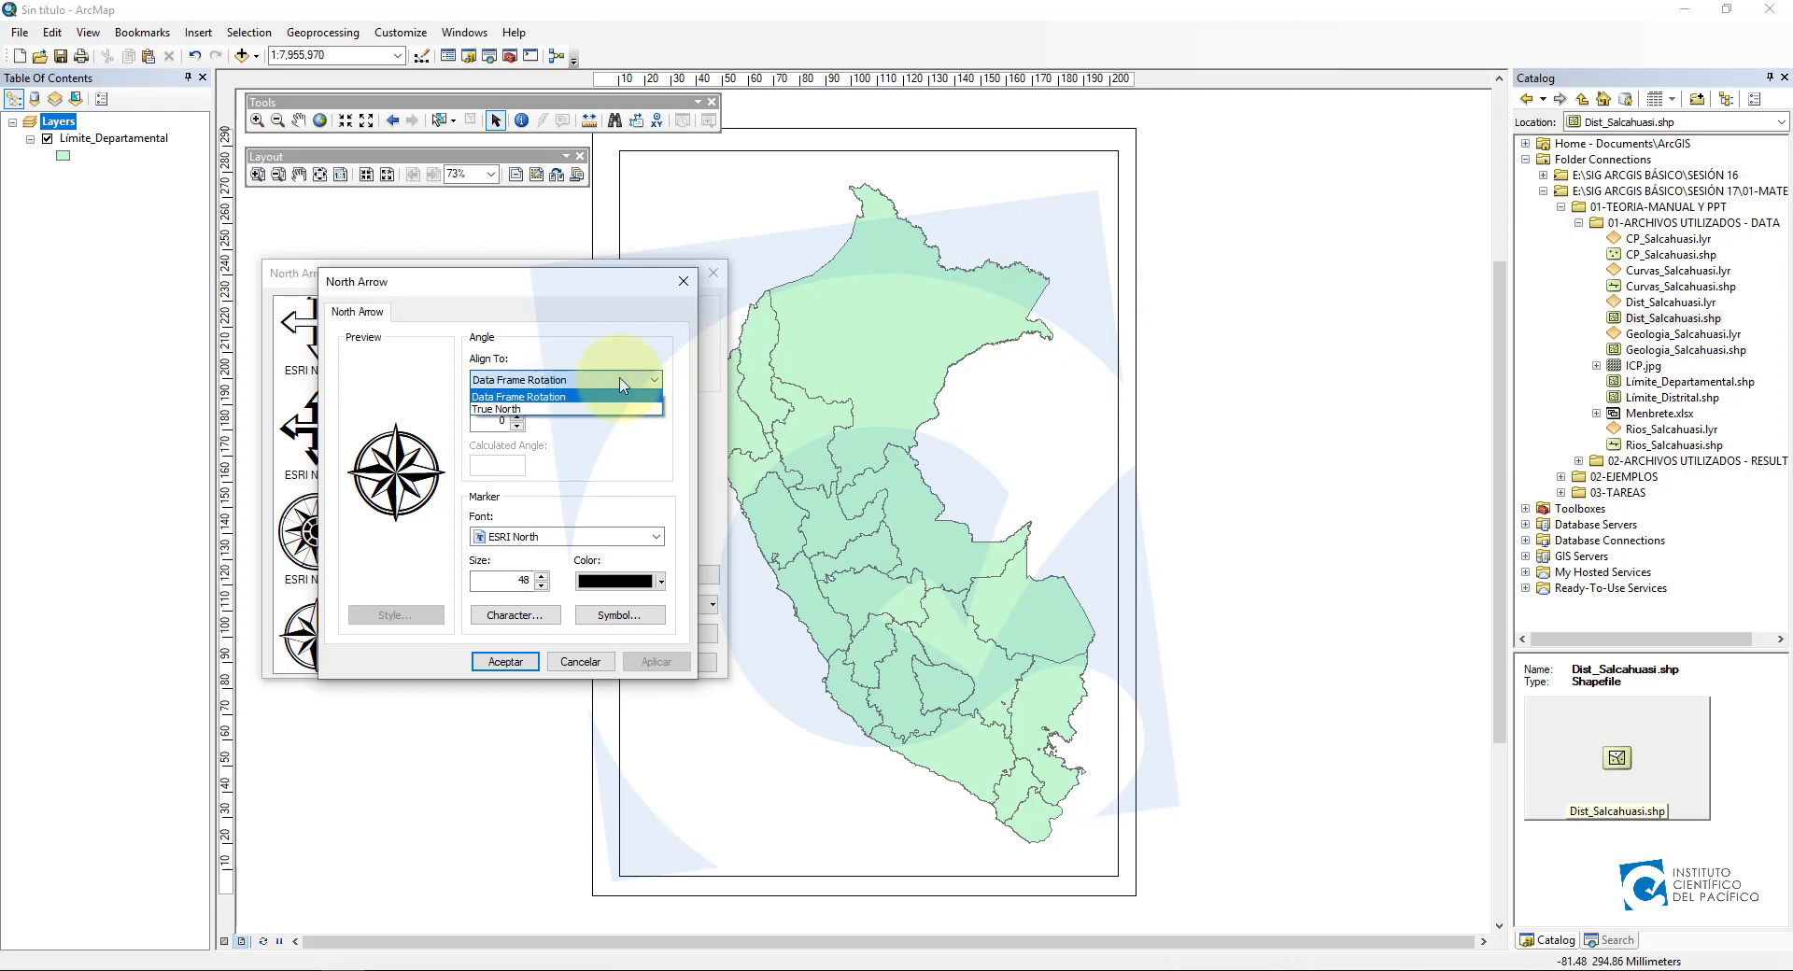
left_click(505, 410)
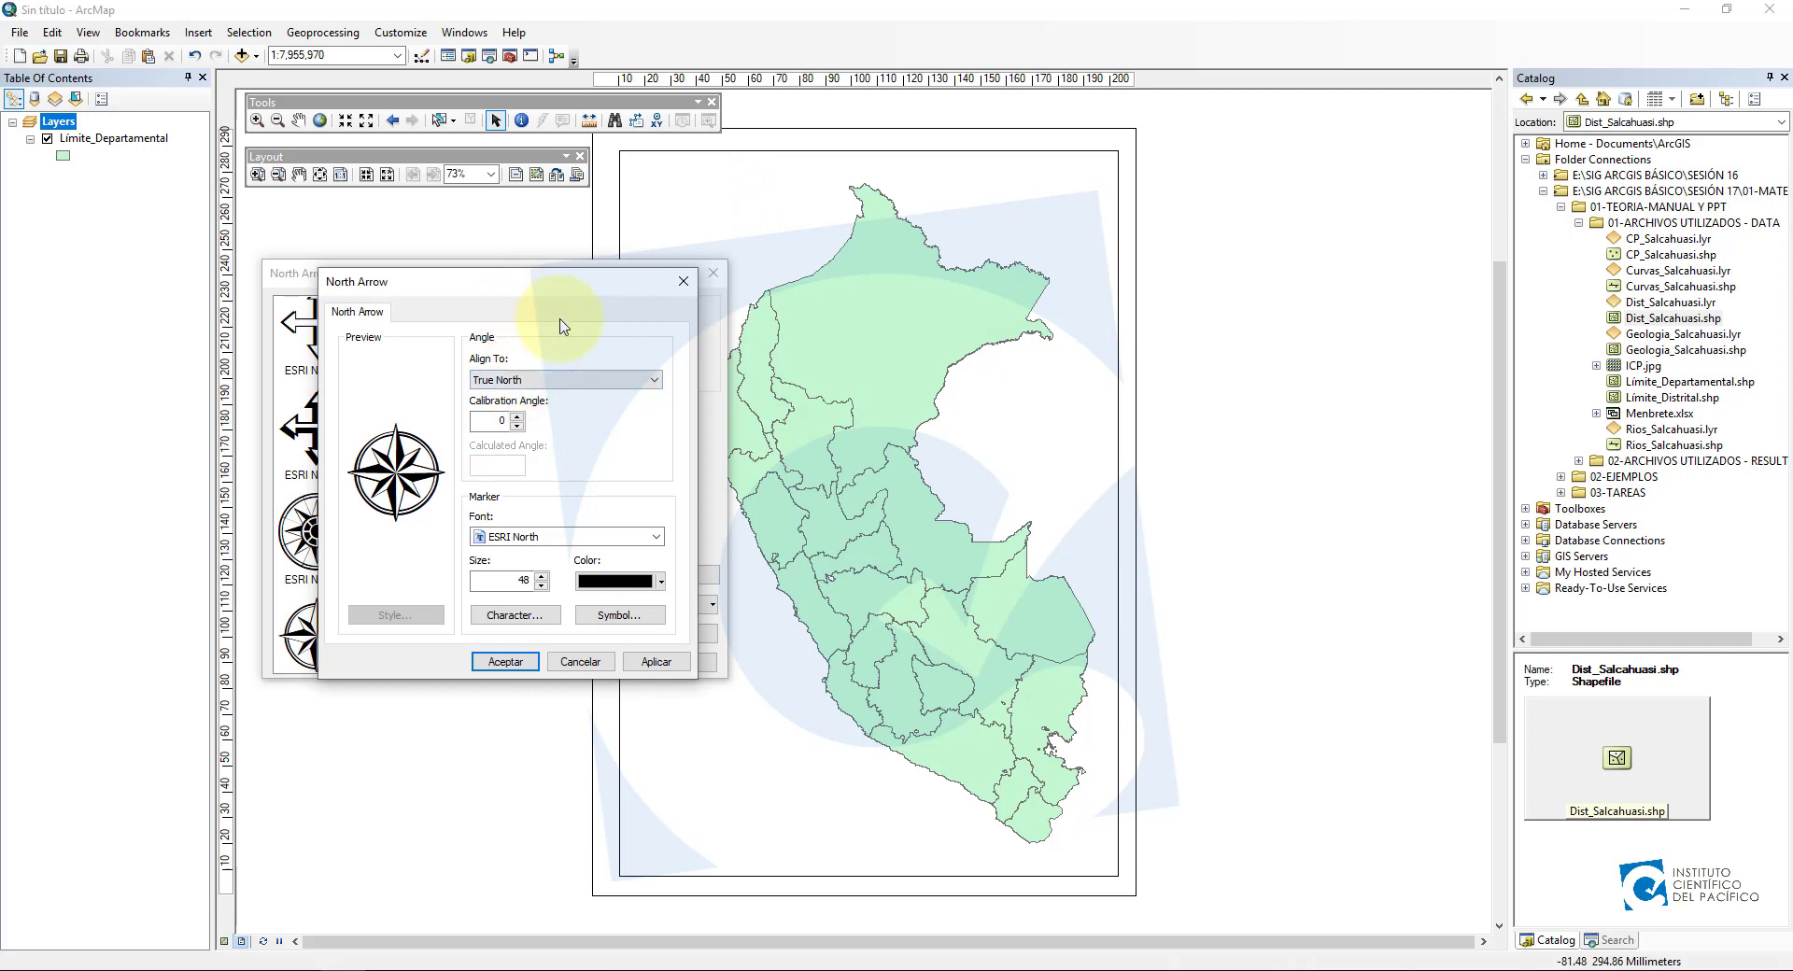
left_click(599, 378)
left_click(554, 394)
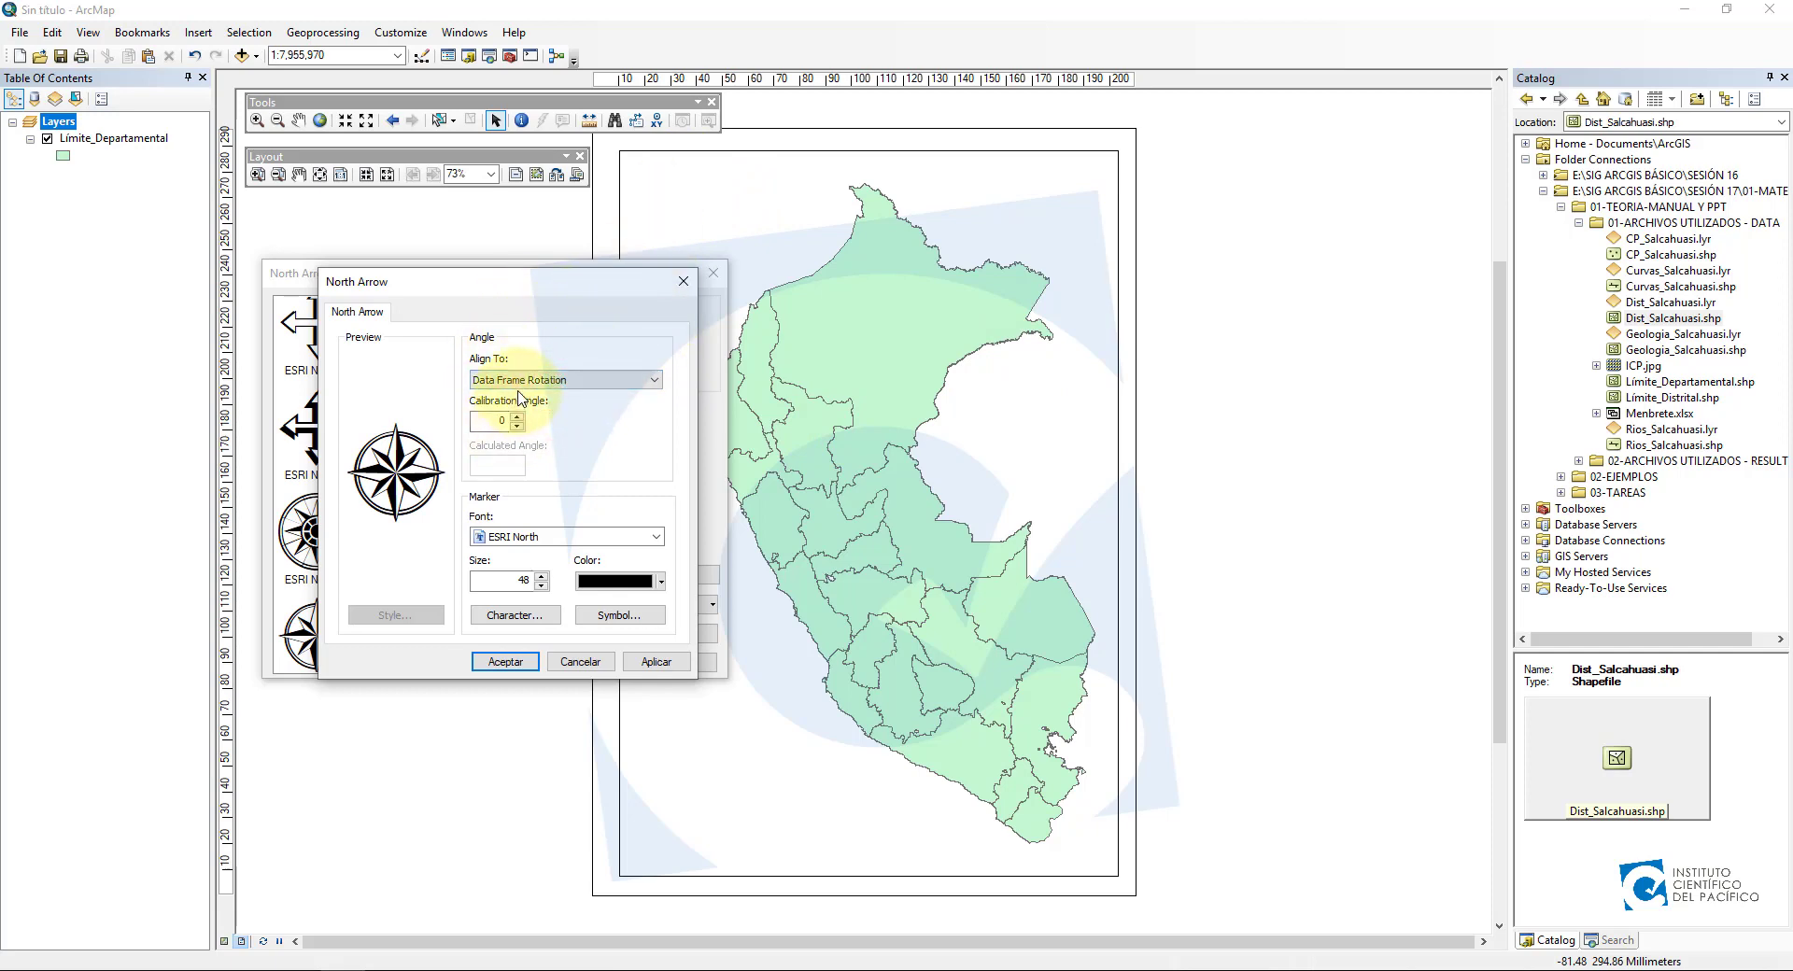
Set the north arrow's marker size to 30, keeping the ESRI North font.
left_click(561, 538)
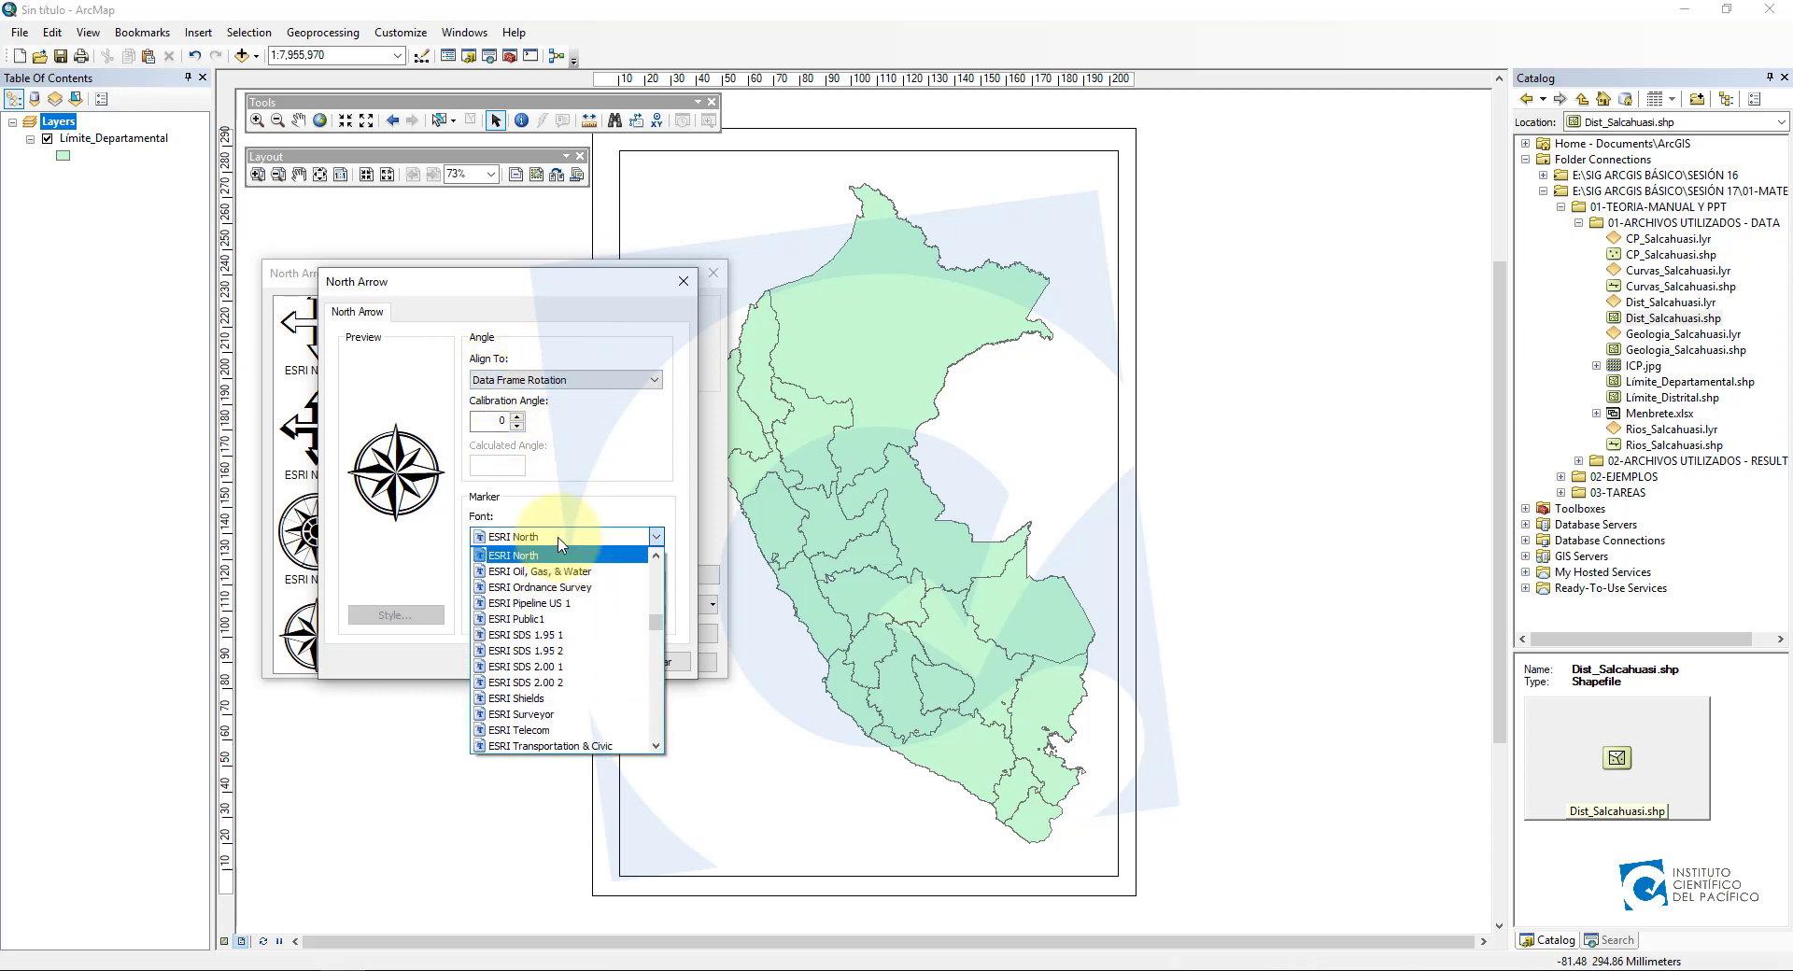
left_click(549, 504)
left_click(542, 585)
left_click(541, 586)
left_click(542, 586)
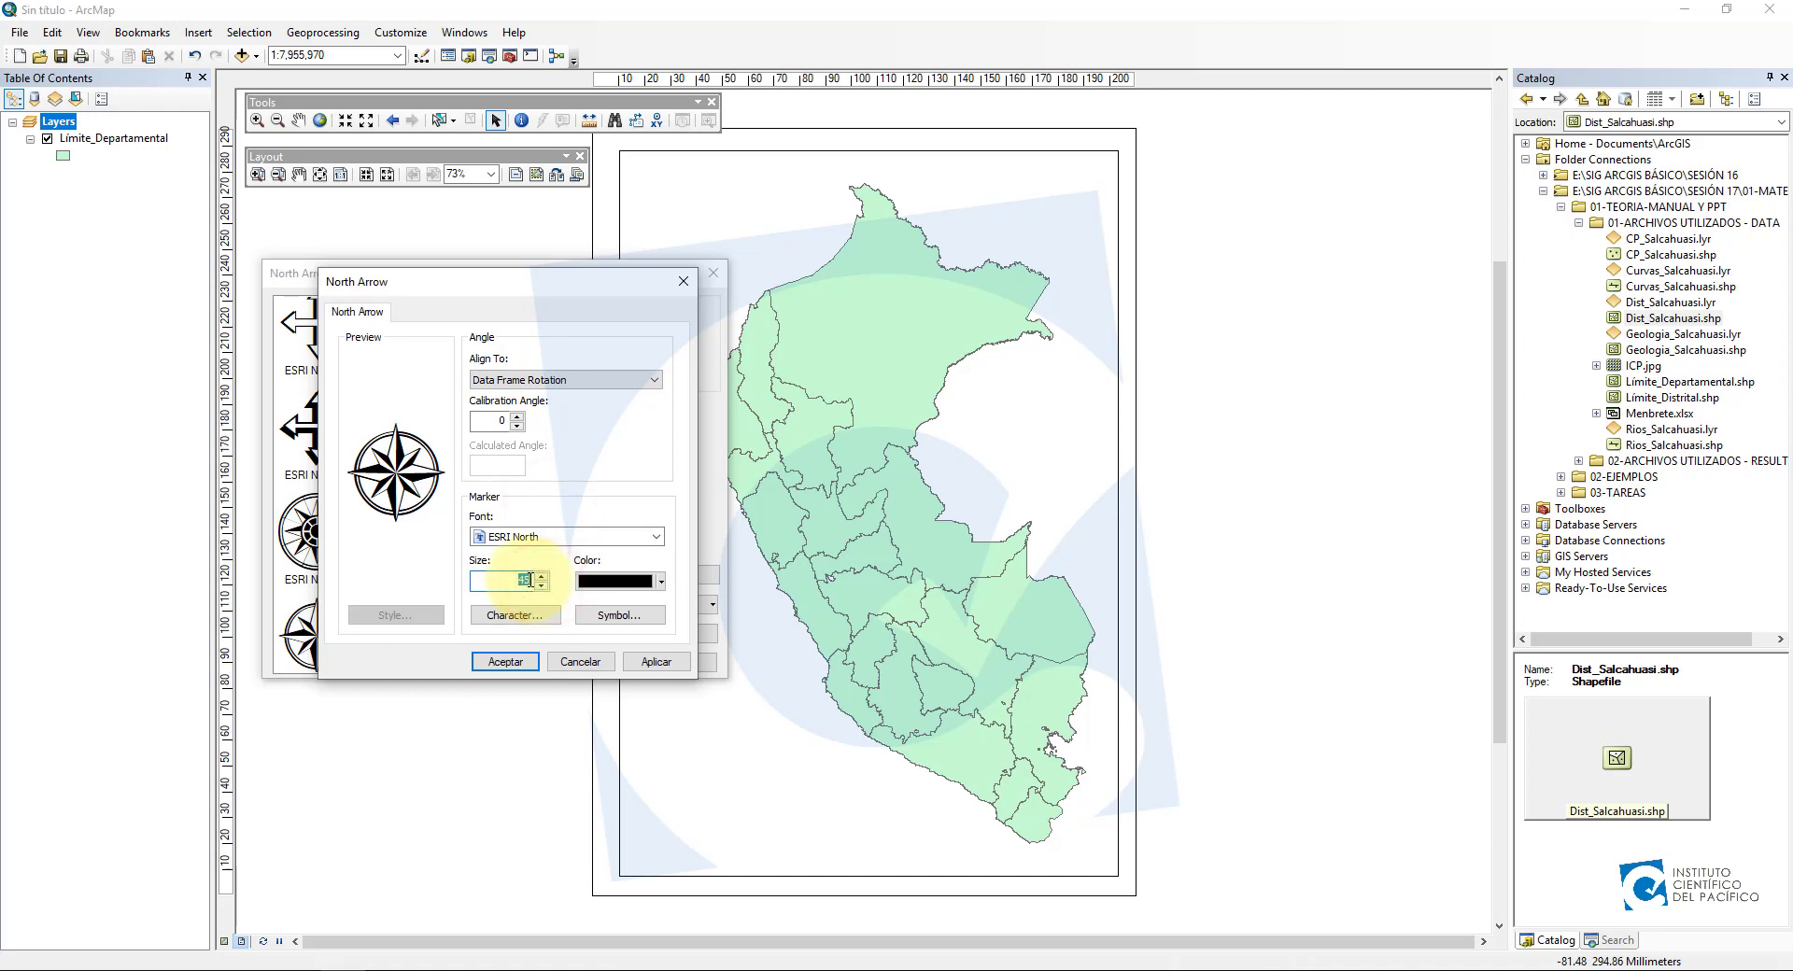
type("30")
Change the north arrow's marker color from the palette to a medium gray.
left_click(659, 581)
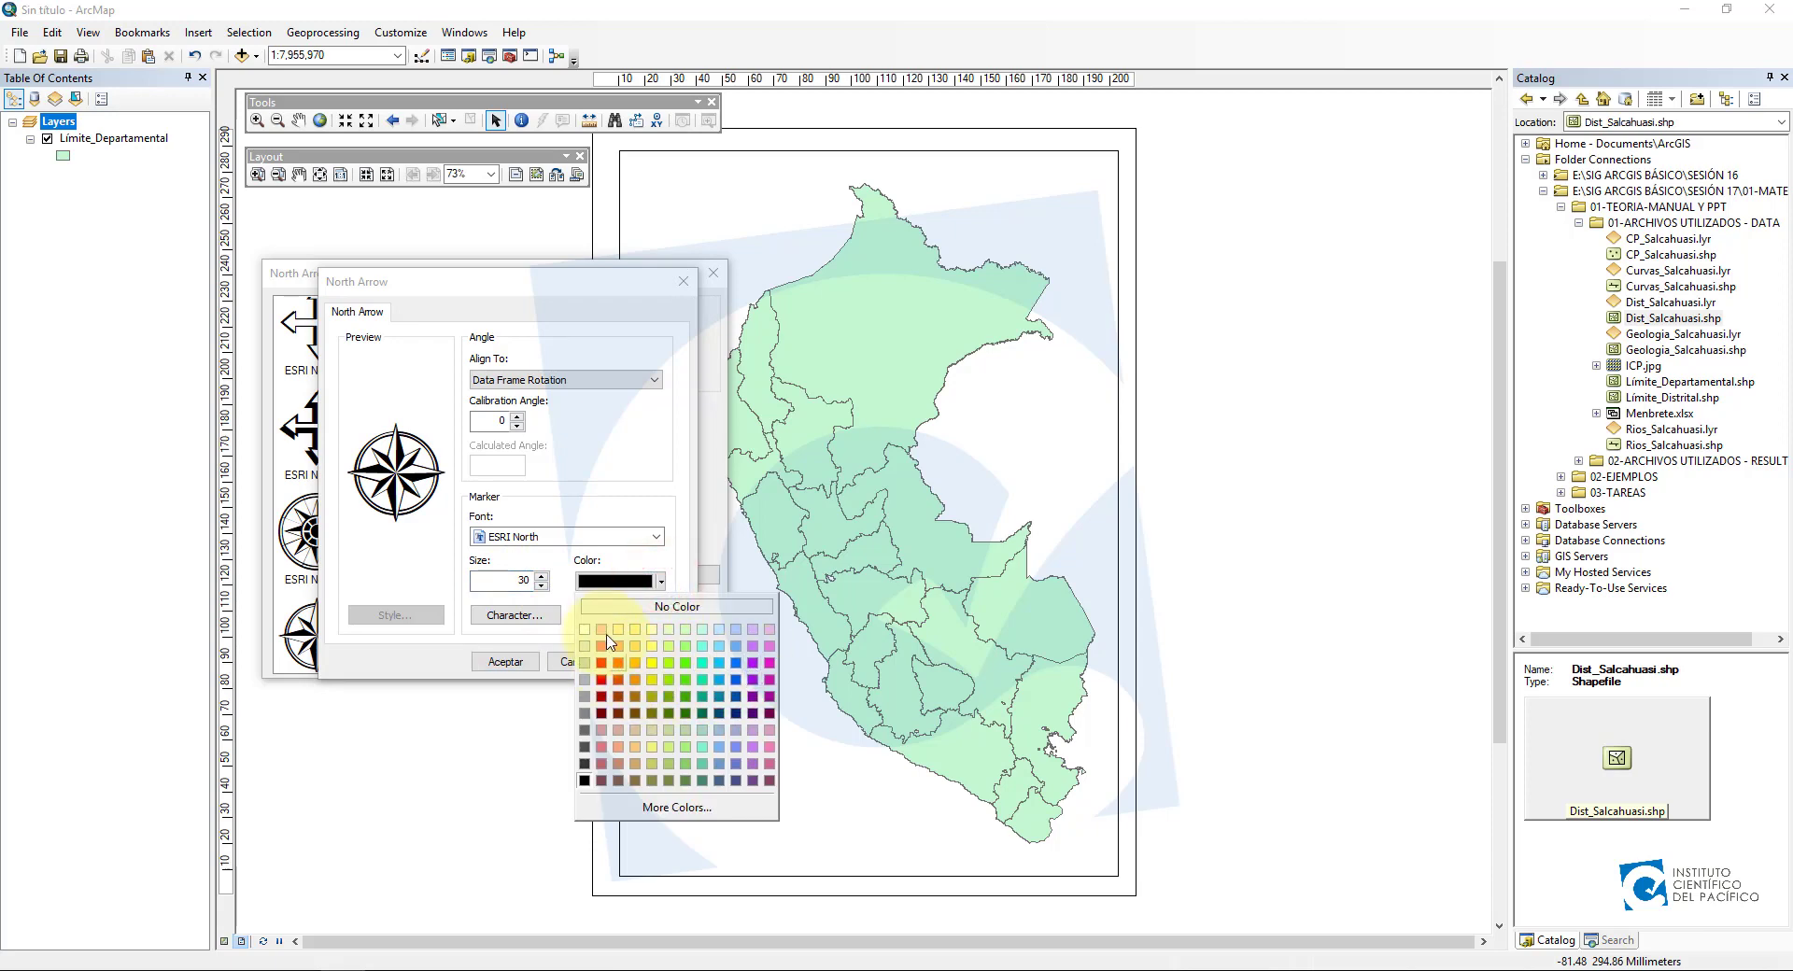
left_click(585, 713)
left_click(619, 580)
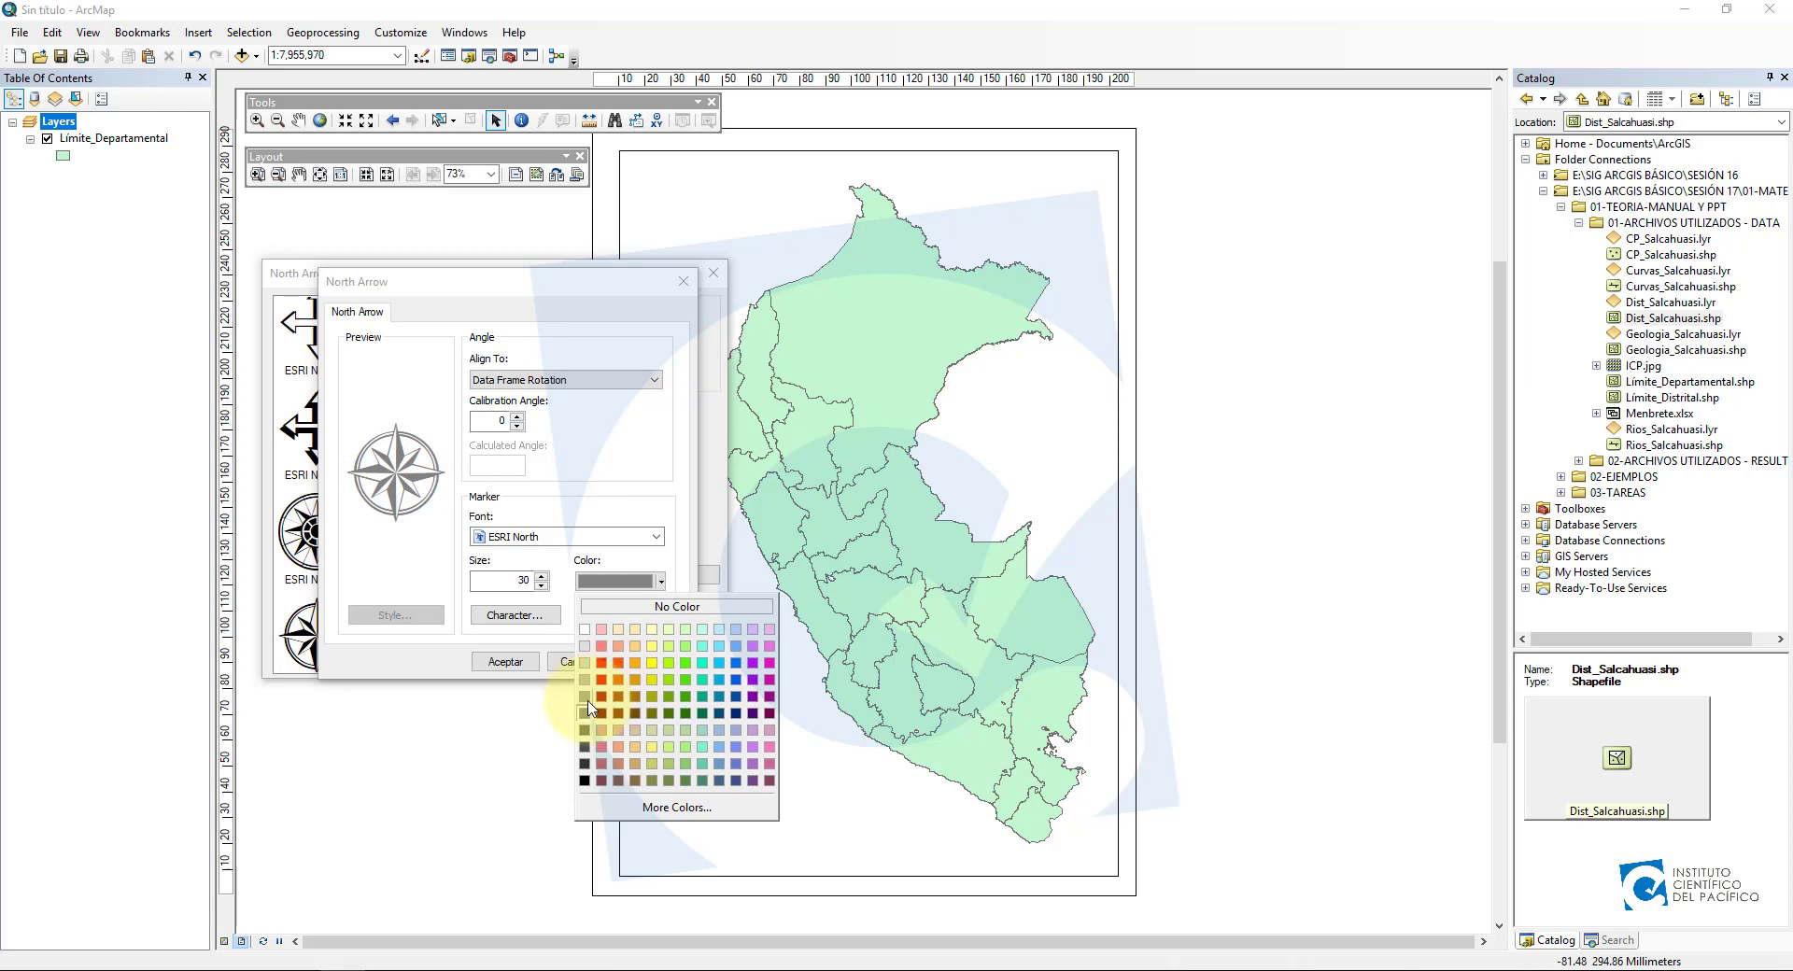
left_click(472, 688)
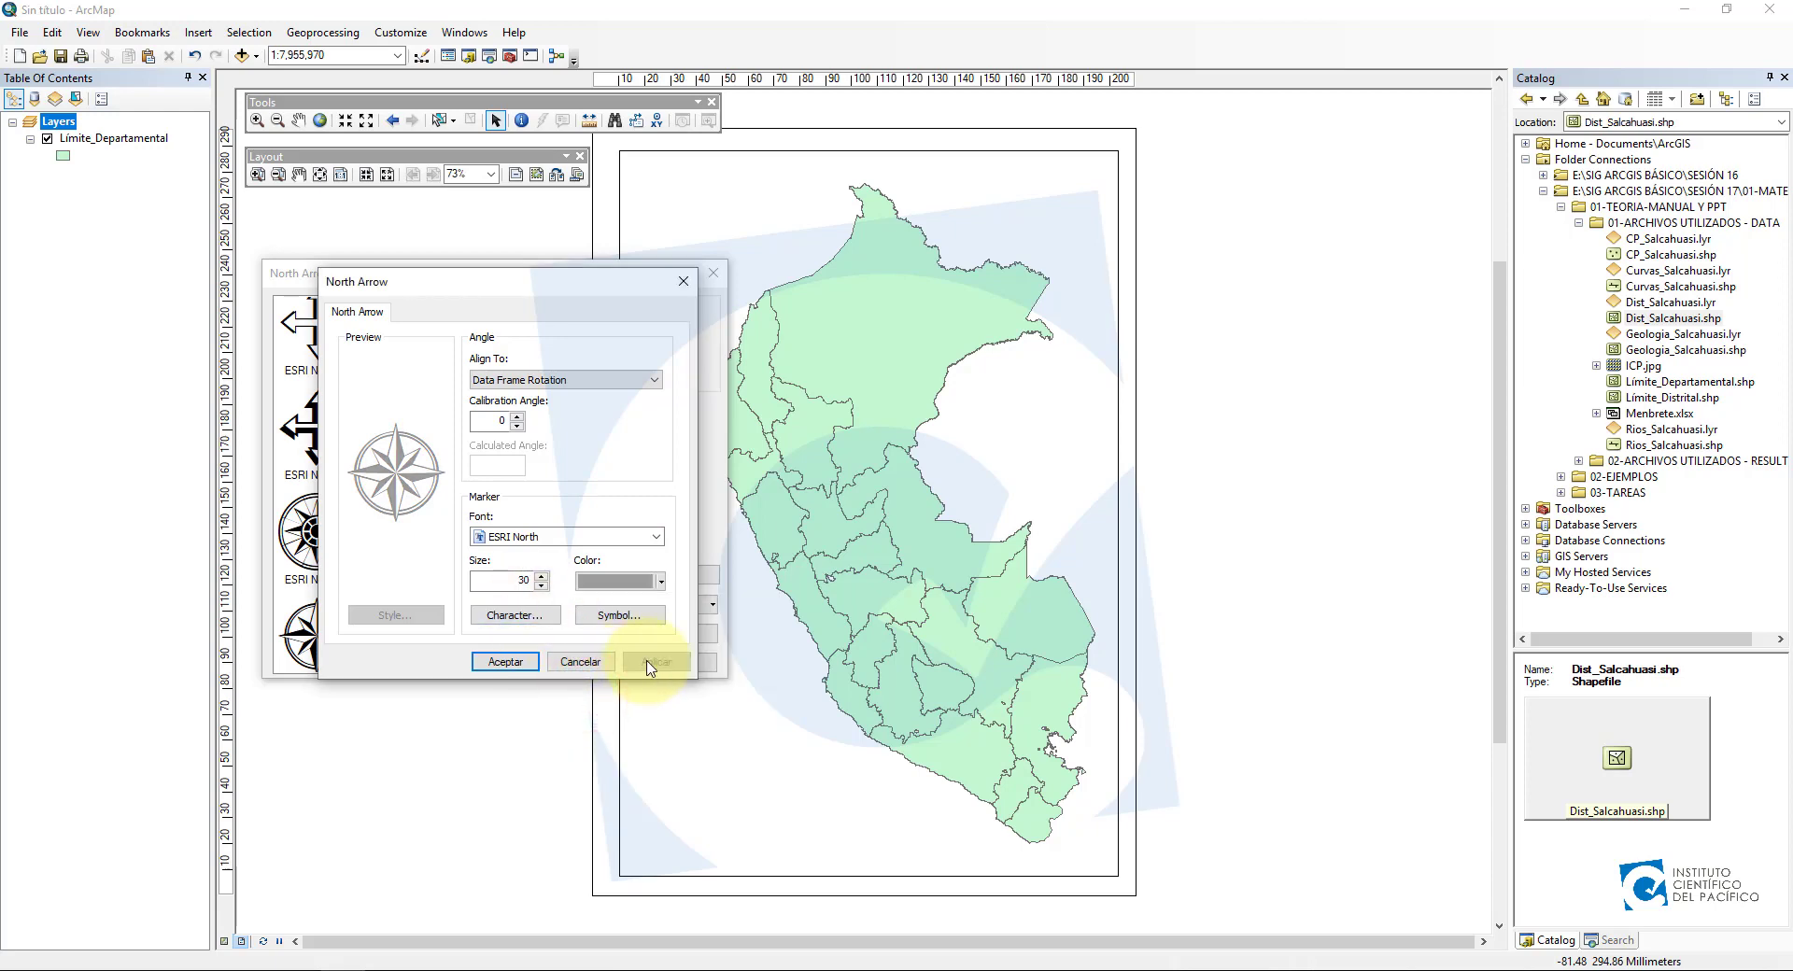
Insert the configured north arrow into the layout and move it to the lower-left corner of the data frame.
left_click(505, 662)
left_click(492, 644)
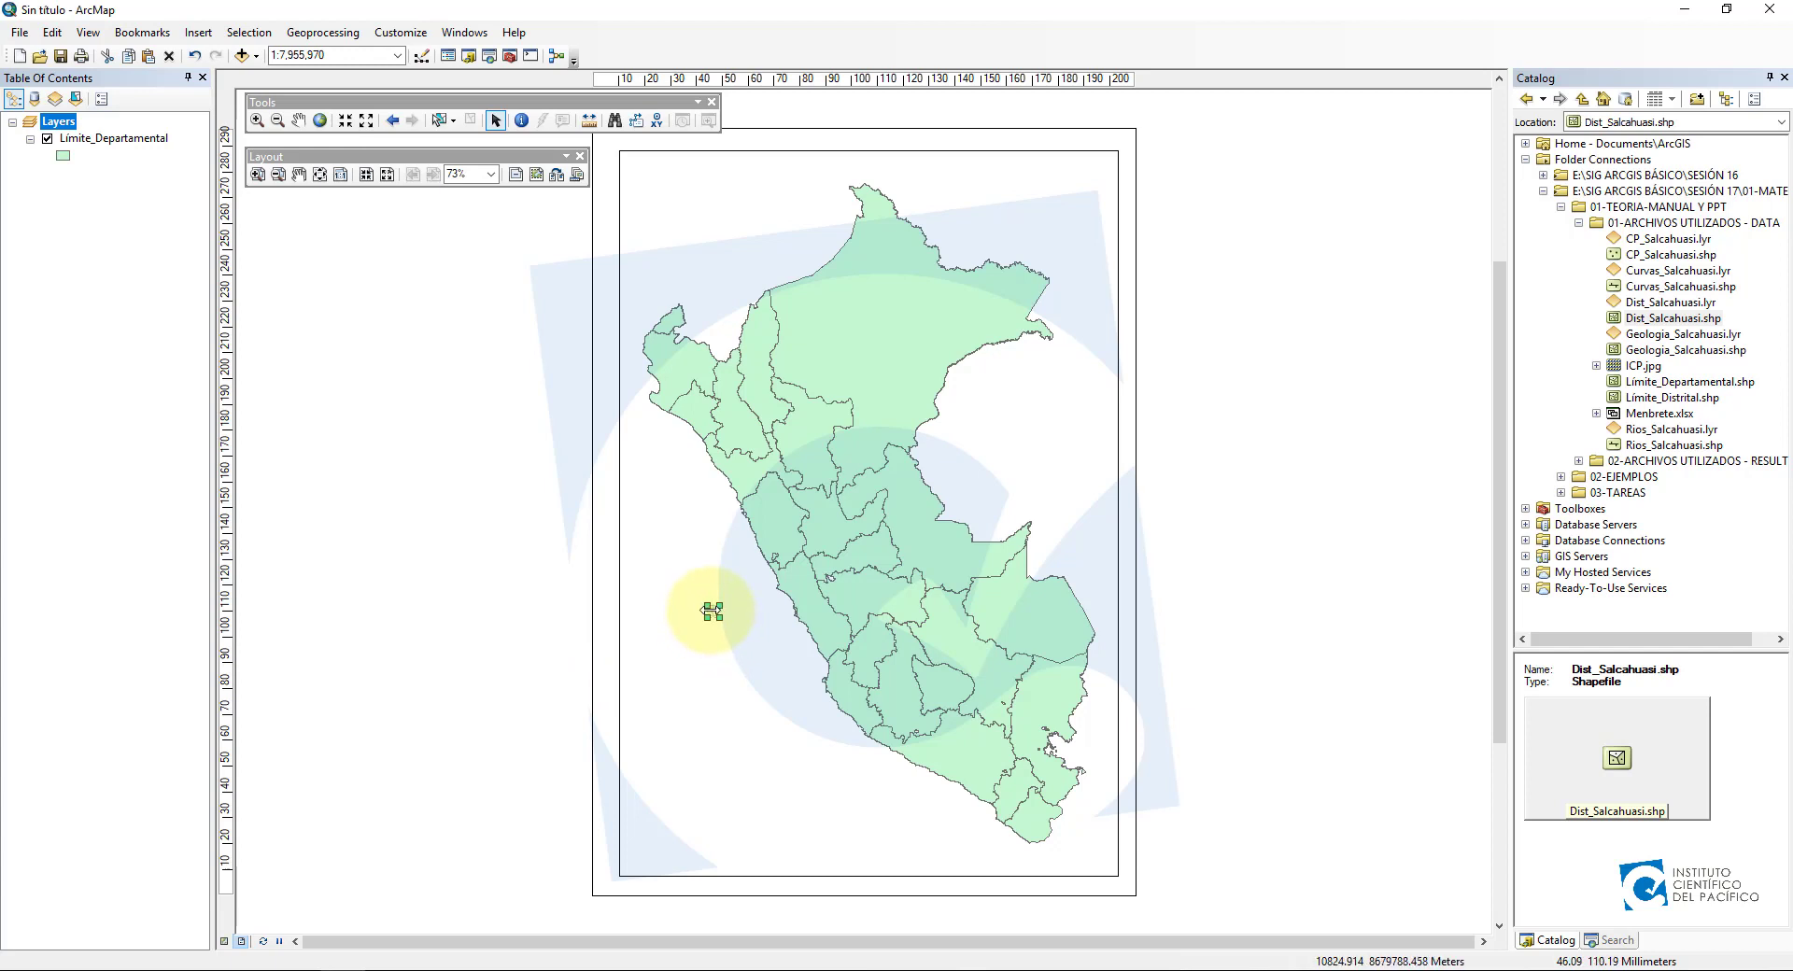
left_click_drag(710, 612, 644, 863)
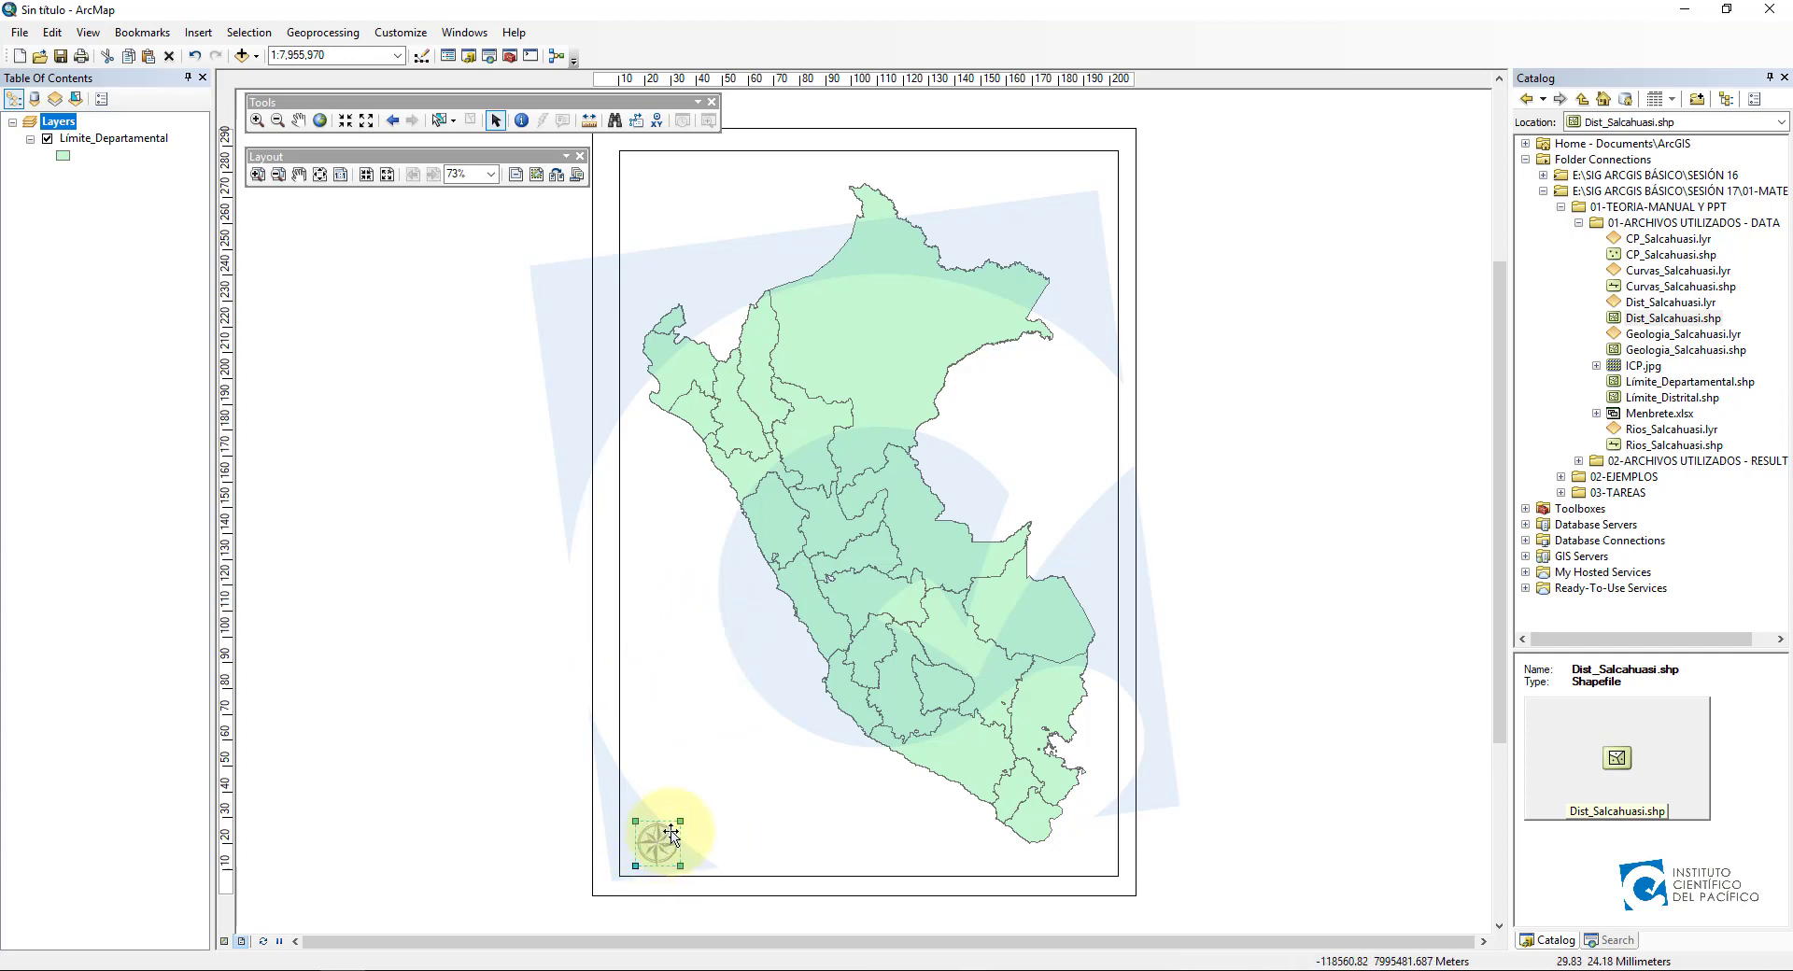
left_click(512, 780)
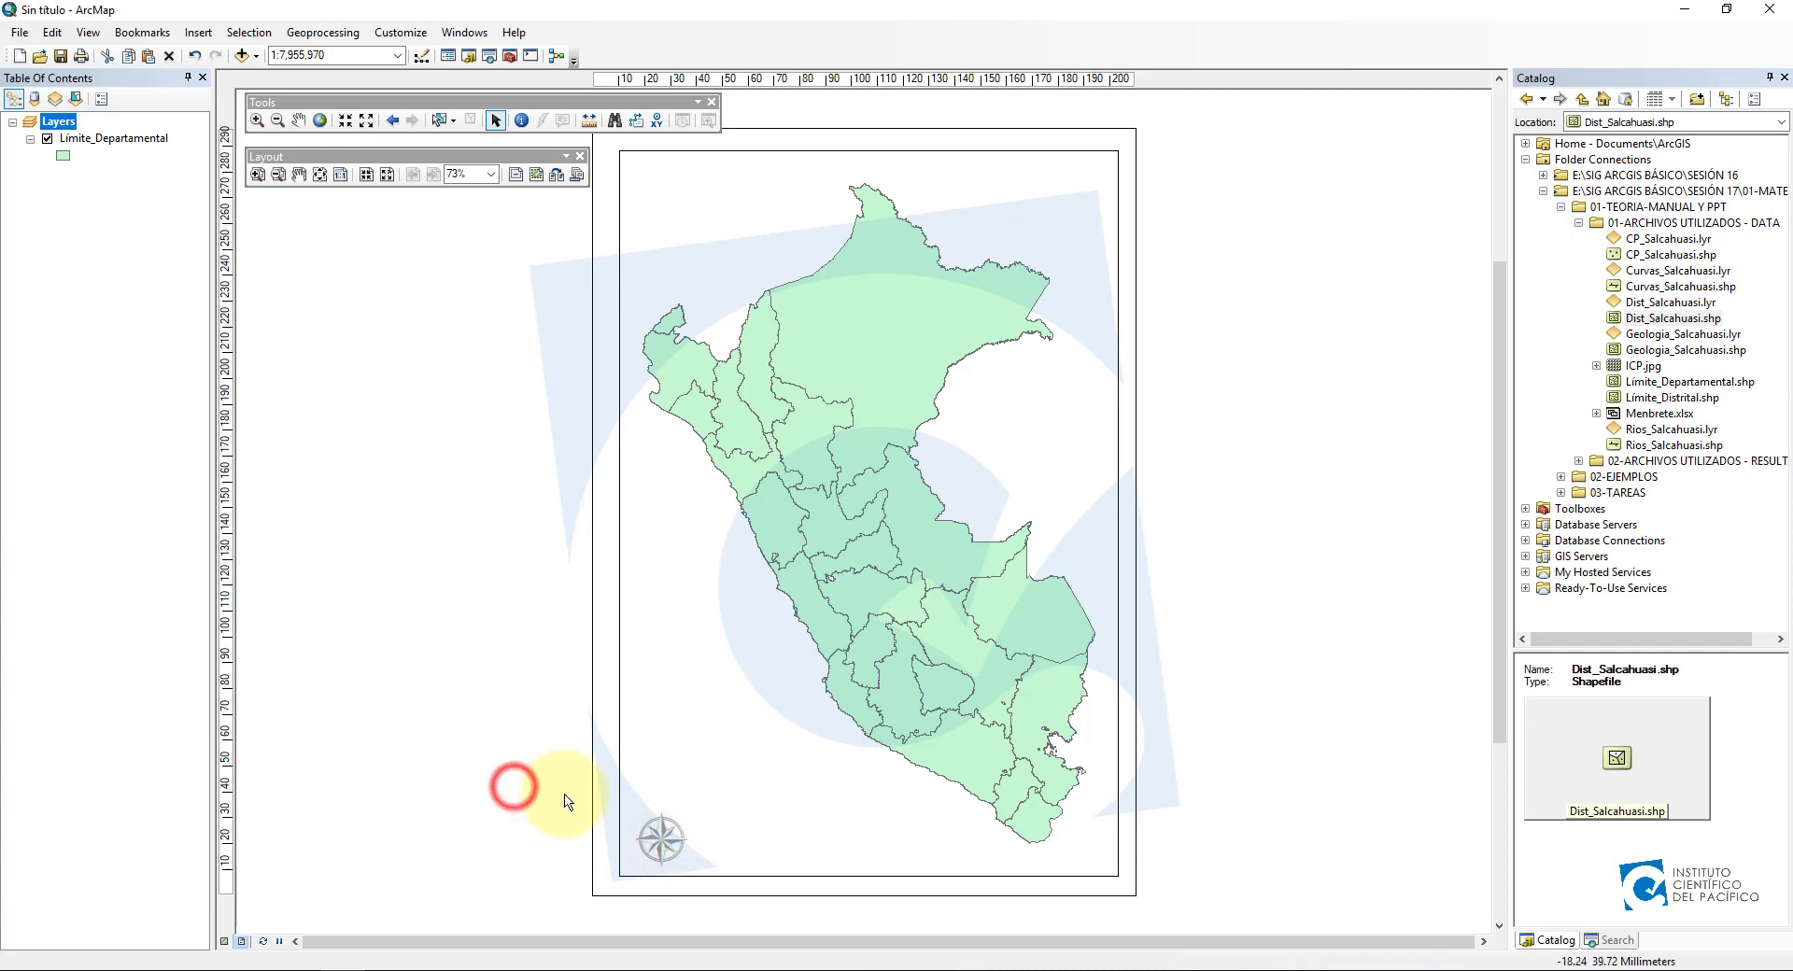
Enlarge the data frame slightly by extending its upper-left corner toward the page edge.
left_click(666, 616)
mouse_move(618, 149)
left_mouse_down()
mouse_move(632, 338)
mouse_move(620, 123)
mouse_move(607, 143)
left_mouse_up()
left_click(800, 196)
Try moving the data frame sideways past the page's right edge and return it to its place.
left_click_drag(912, 309, 1147, 318)
left_click(678, 441)
left_click(463, 388)
left_click_drag(1141, 381, 918, 375)
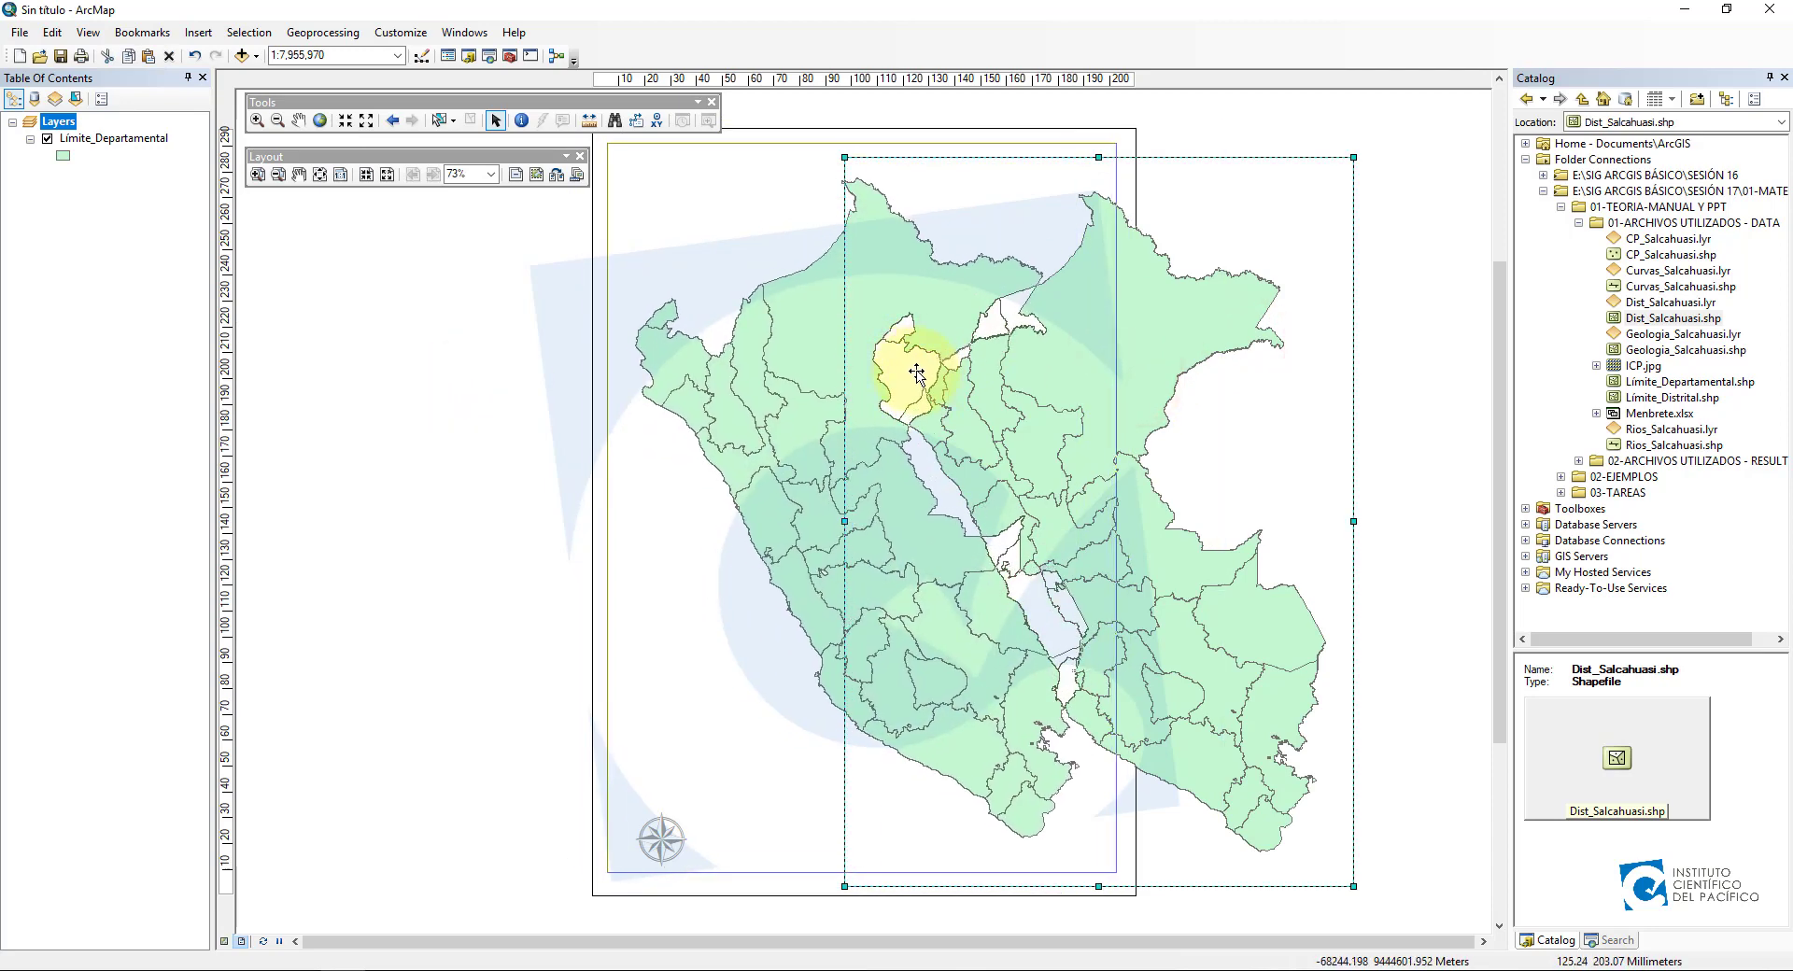
left_click(522, 782)
Move the north arrow to the data frame's upper-left area and back to the lower-left corner, and reduce its size.
left_click(659, 839)
left_click_drag(659, 840, 701, 245)
left_click_drag(686, 215, 678, 836)
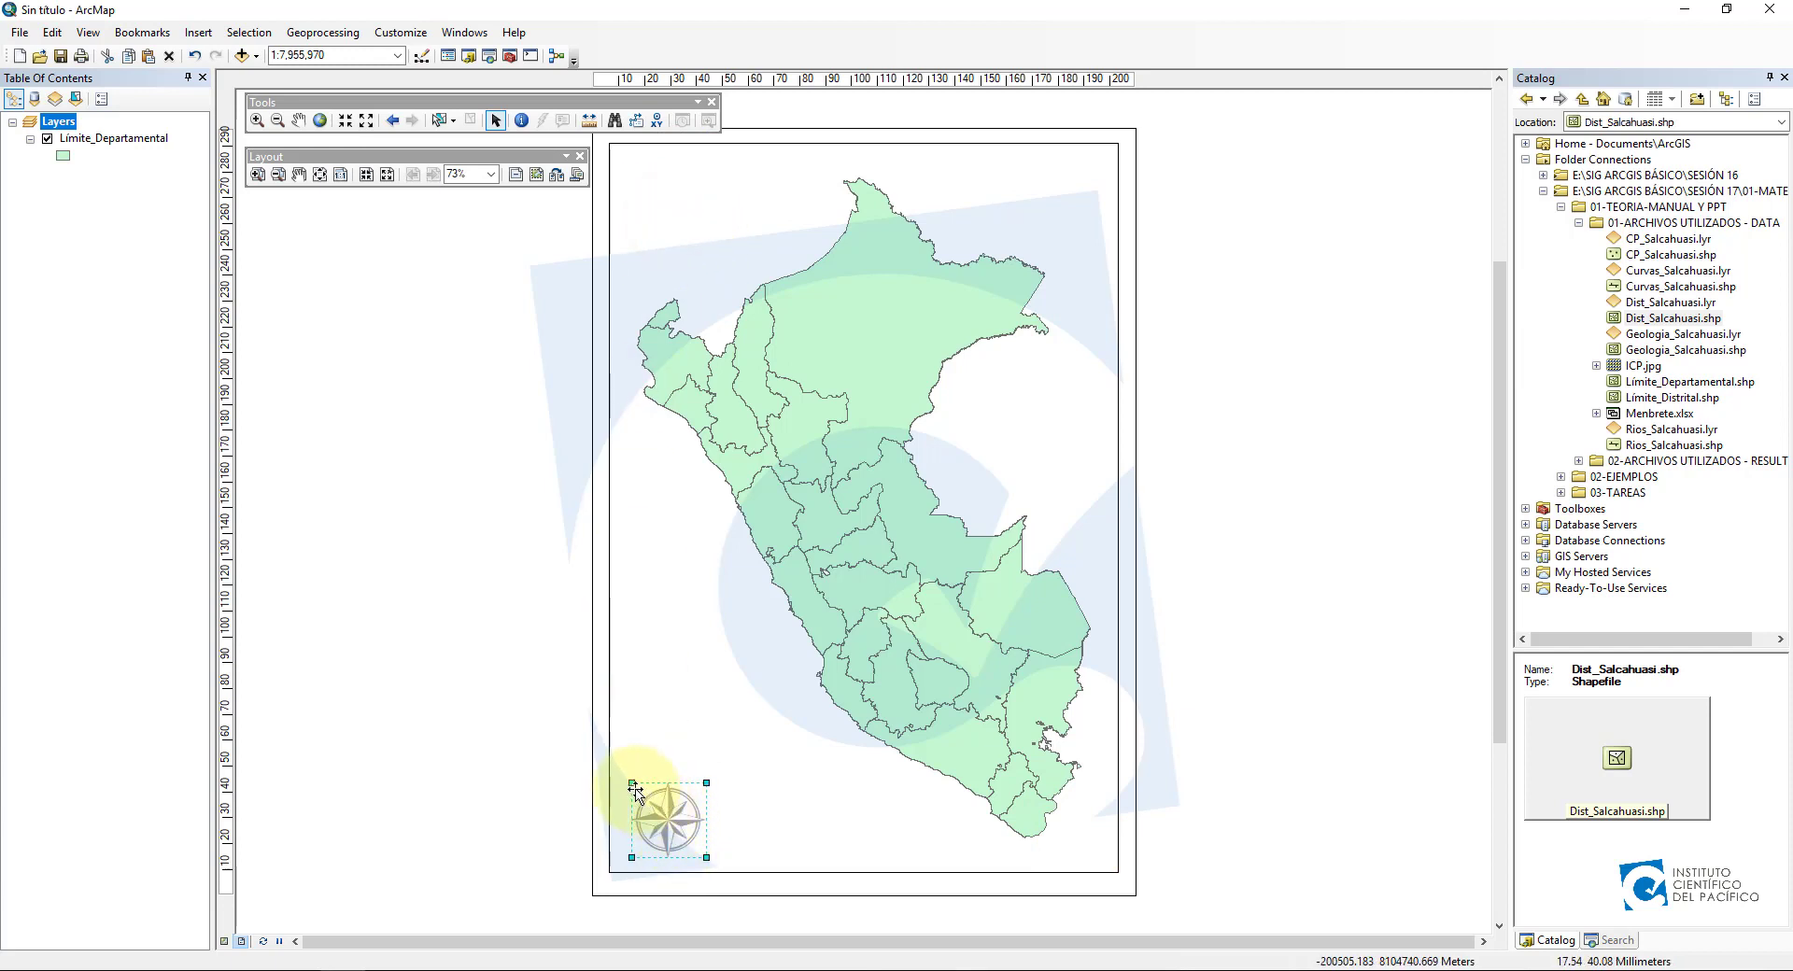
left_click_drag(631, 782, 632, 810)
left_click(496, 591)
Start inserting a scale text in the Absolute Scale style and open its properties.
left_click(197, 33)
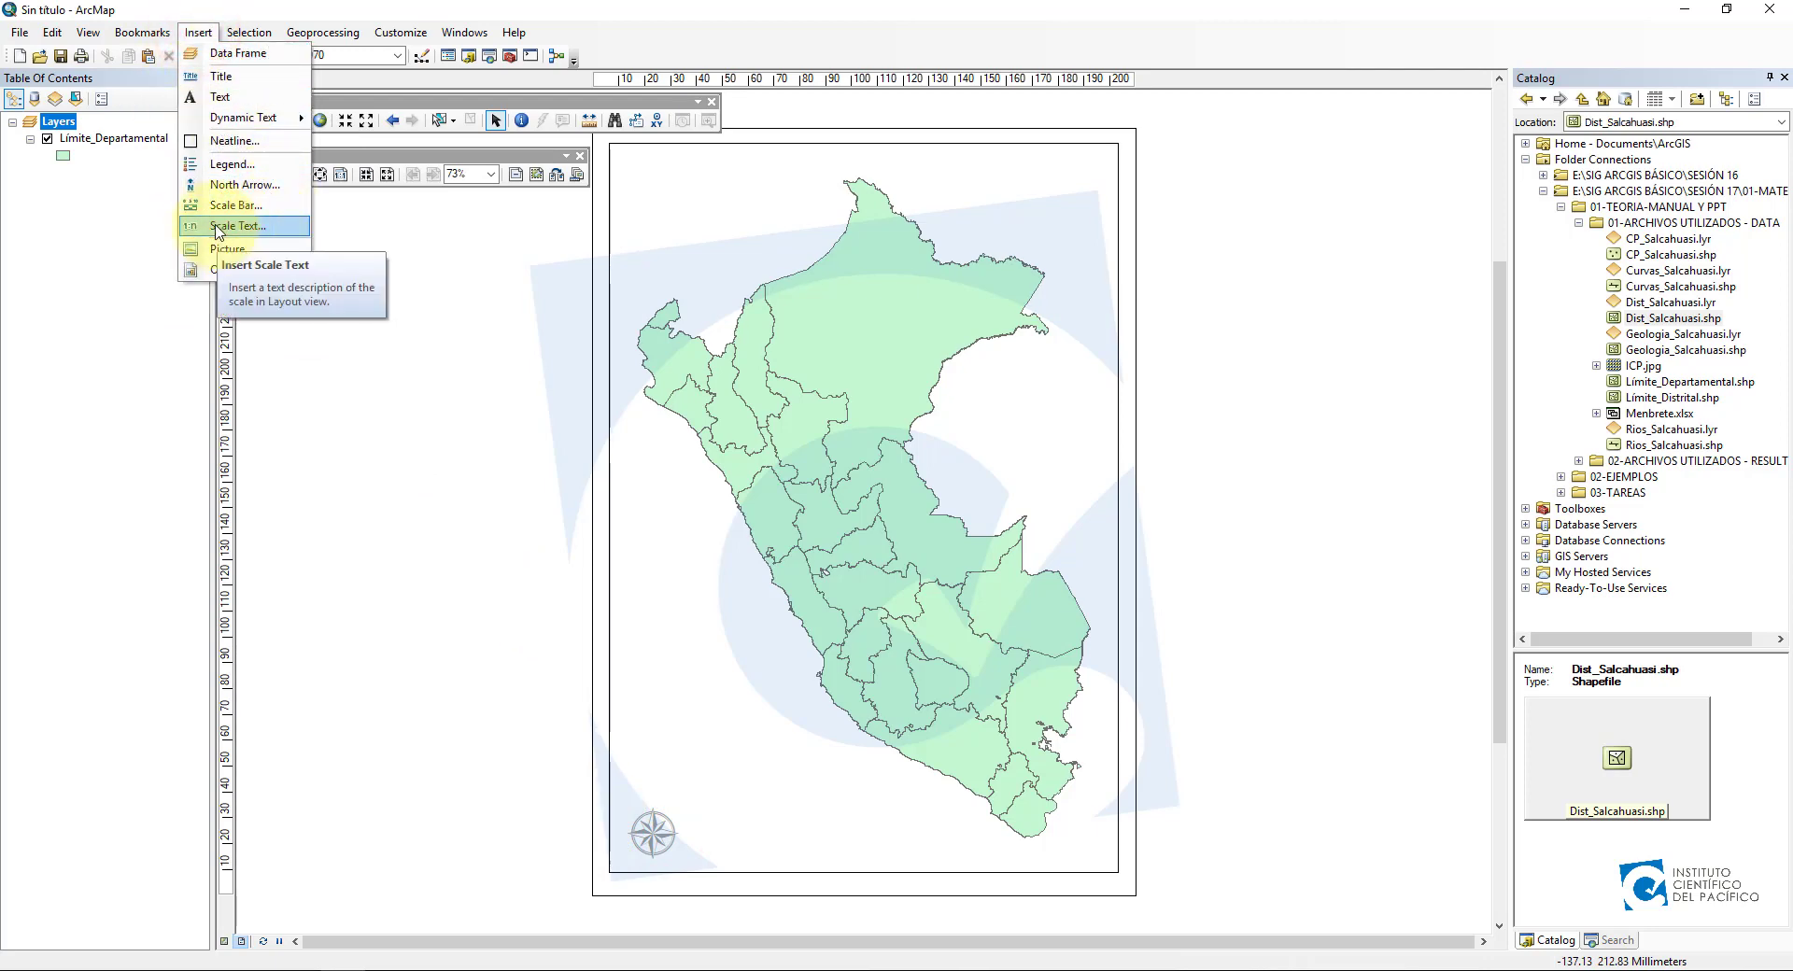
left_click(219, 230)
left_click_drag(233, 38, 326, 159)
left_click_drag(431, 379, 431, 439)
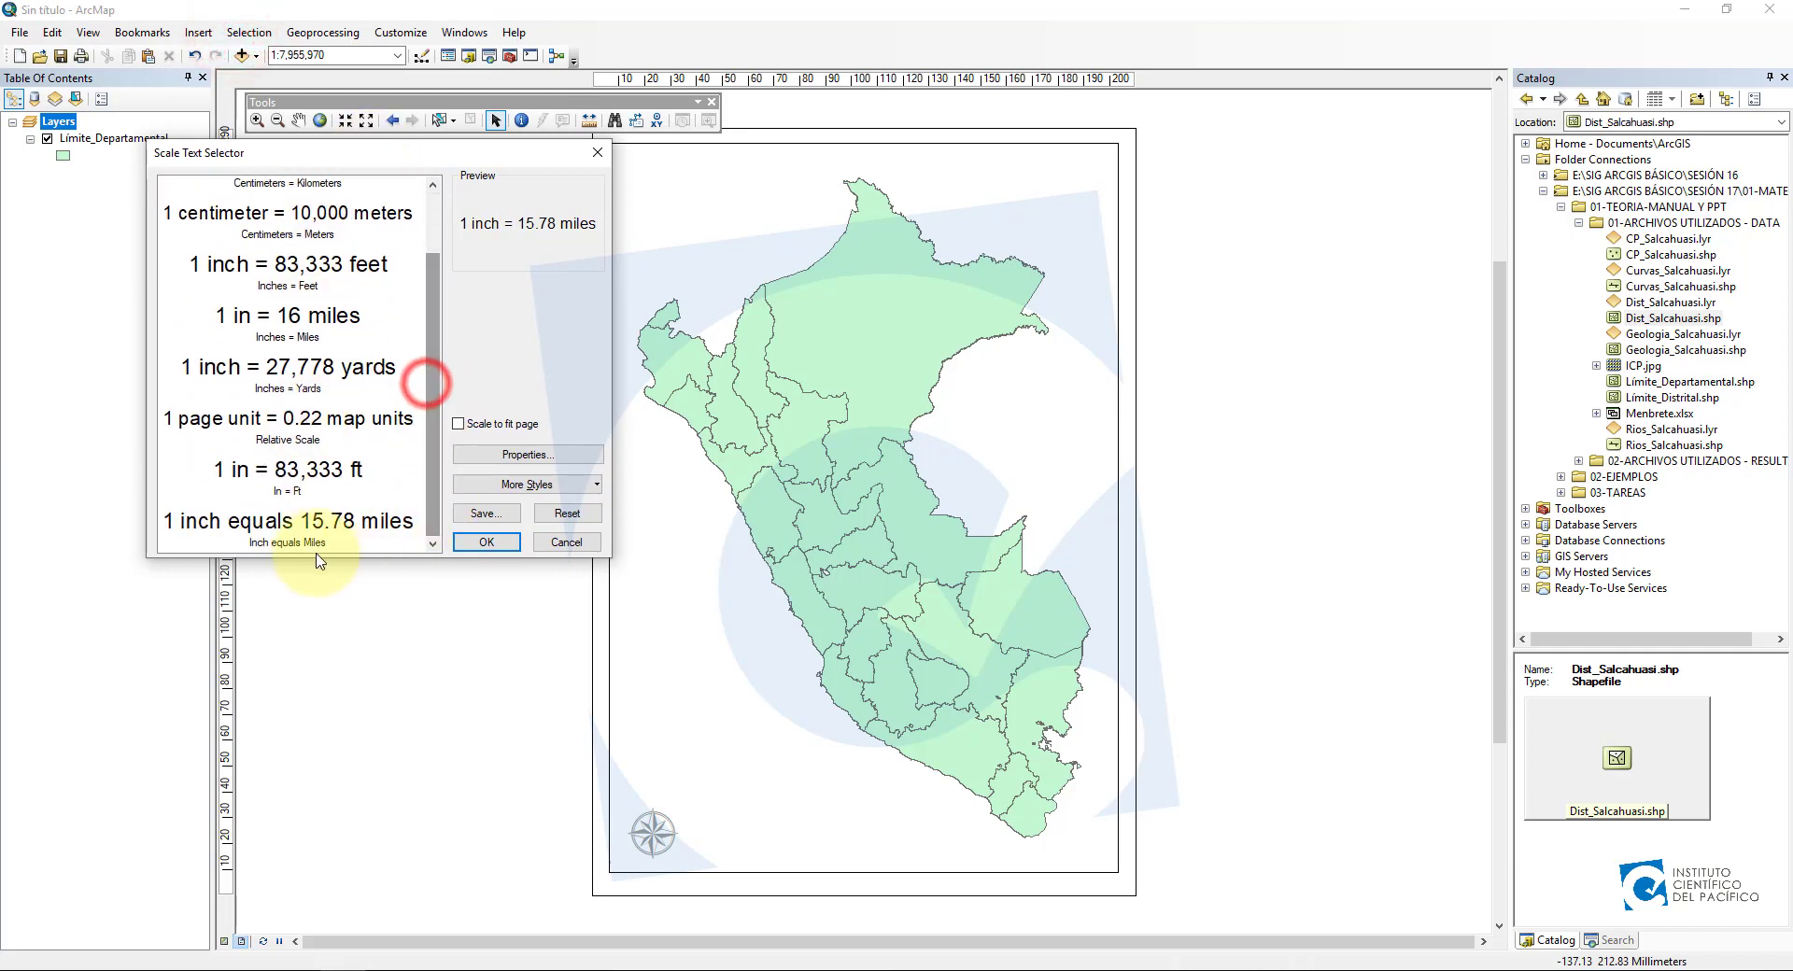
scroll(315, 440, "up", 2)
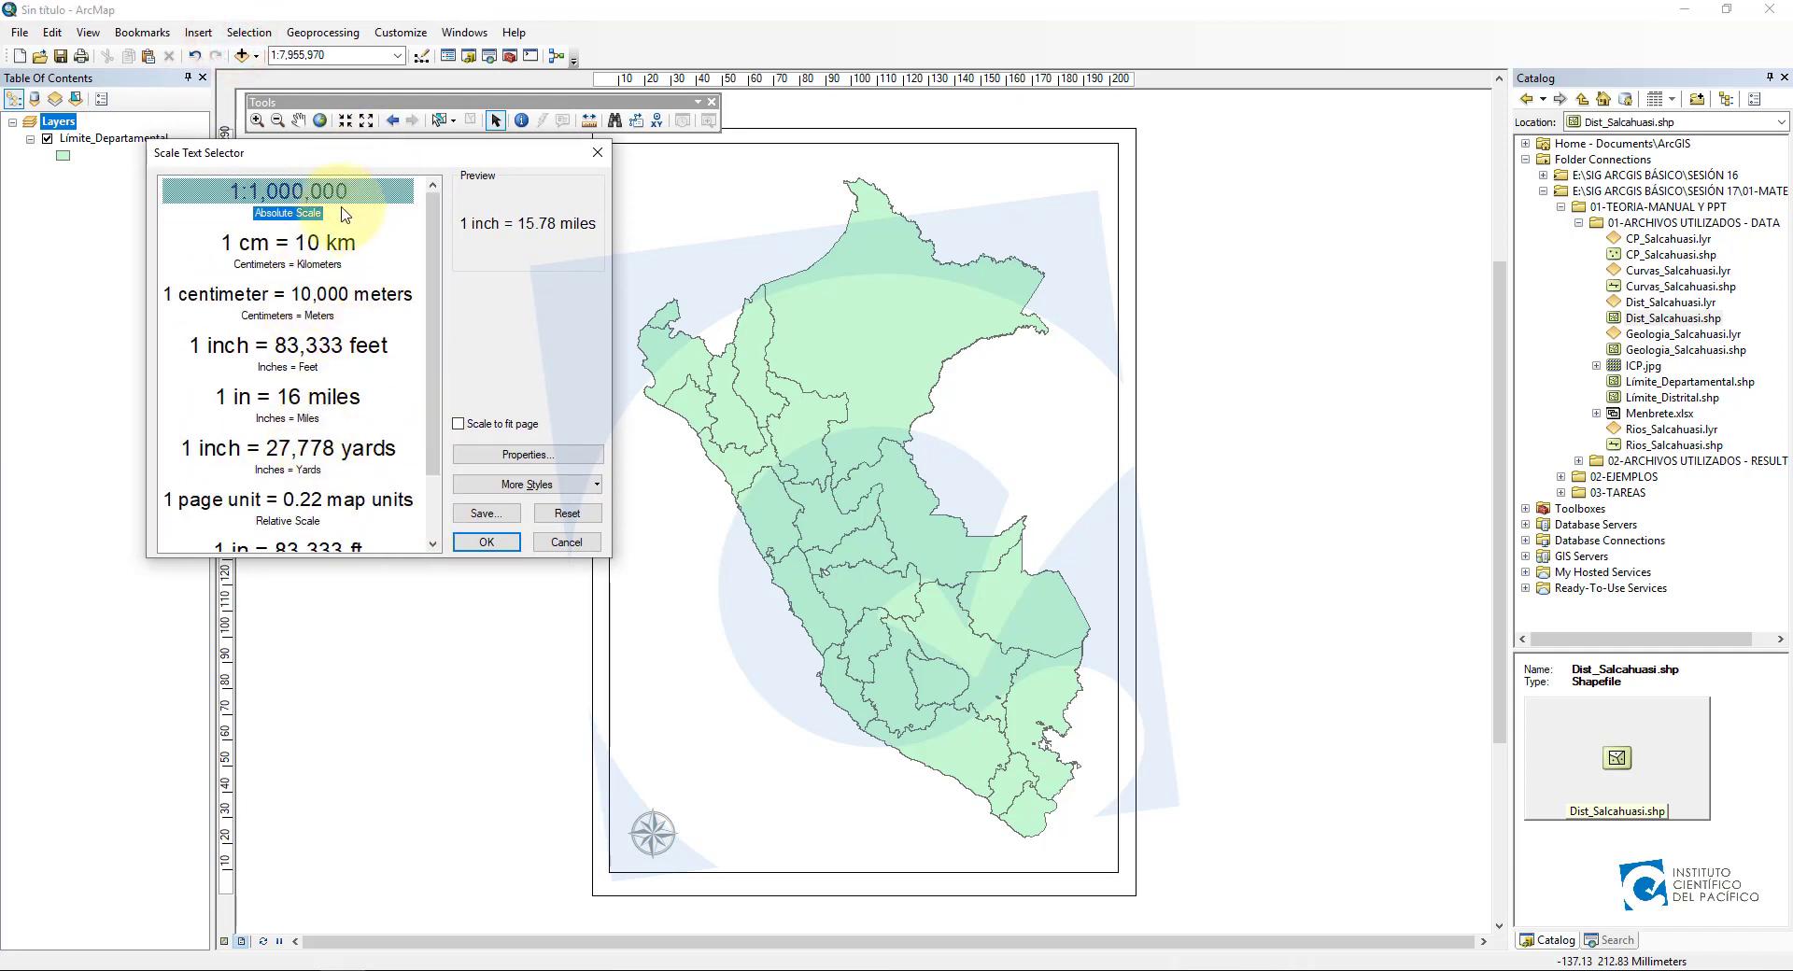
left_click(288, 206)
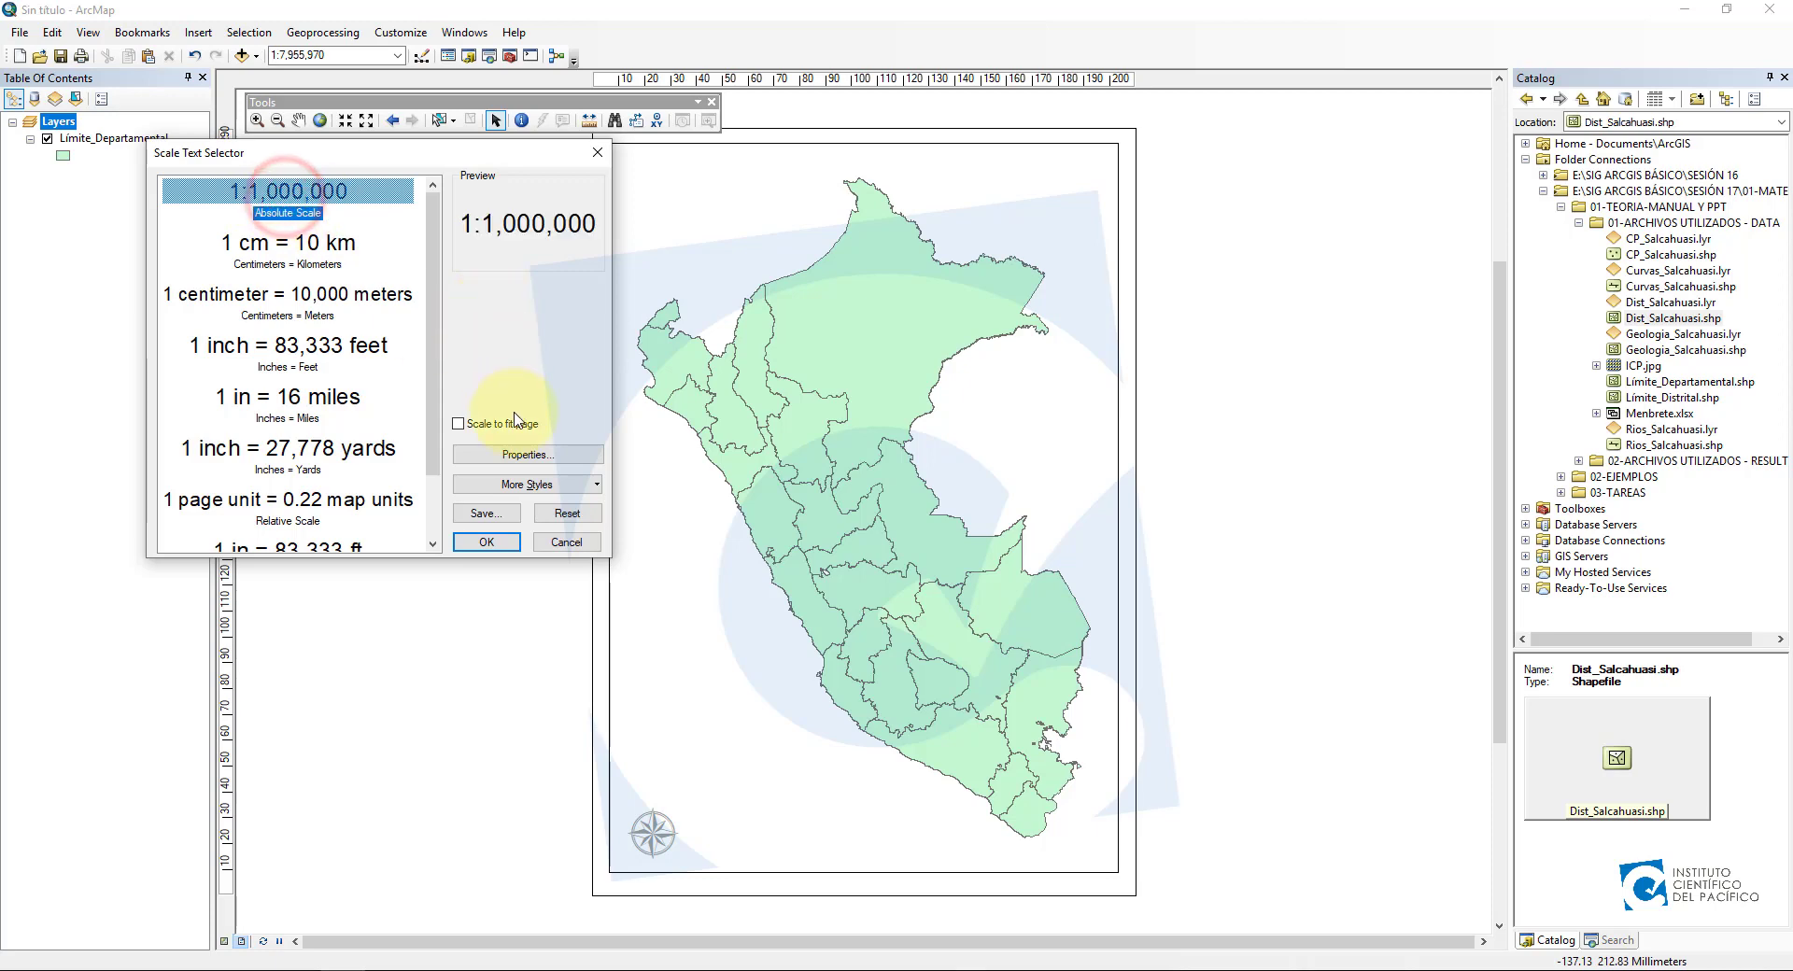
left_click(511, 455)
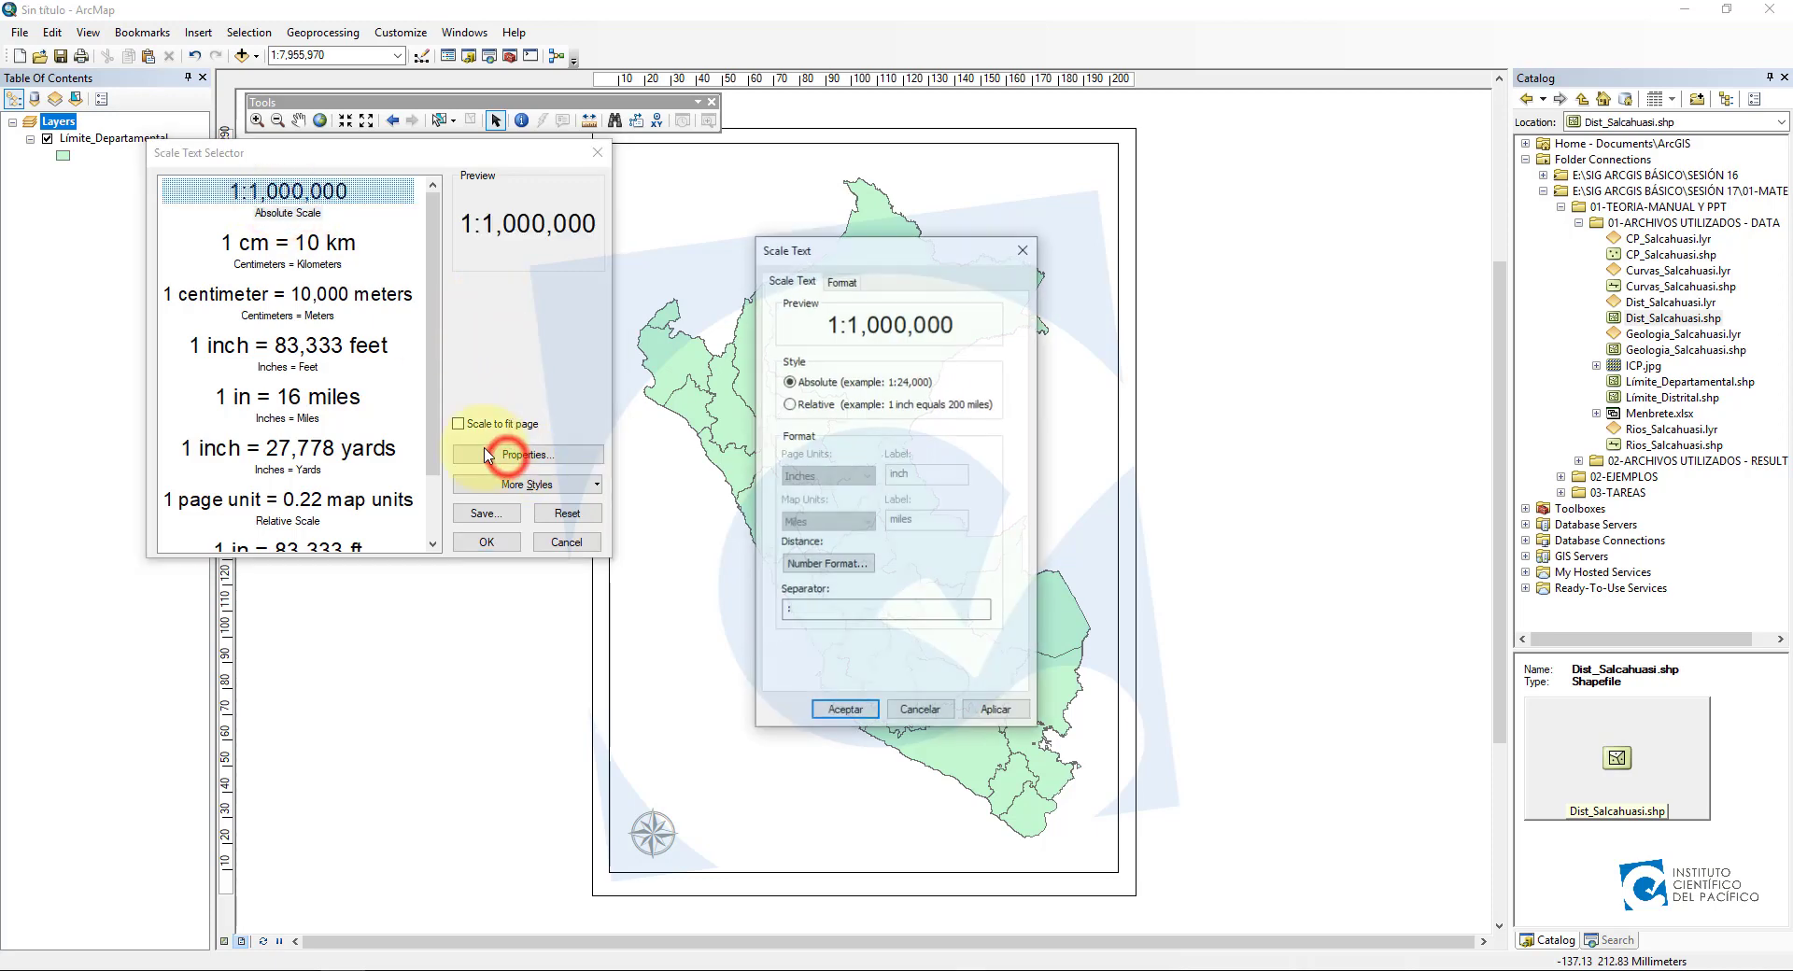
left_click_drag(891, 252, 775, 165)
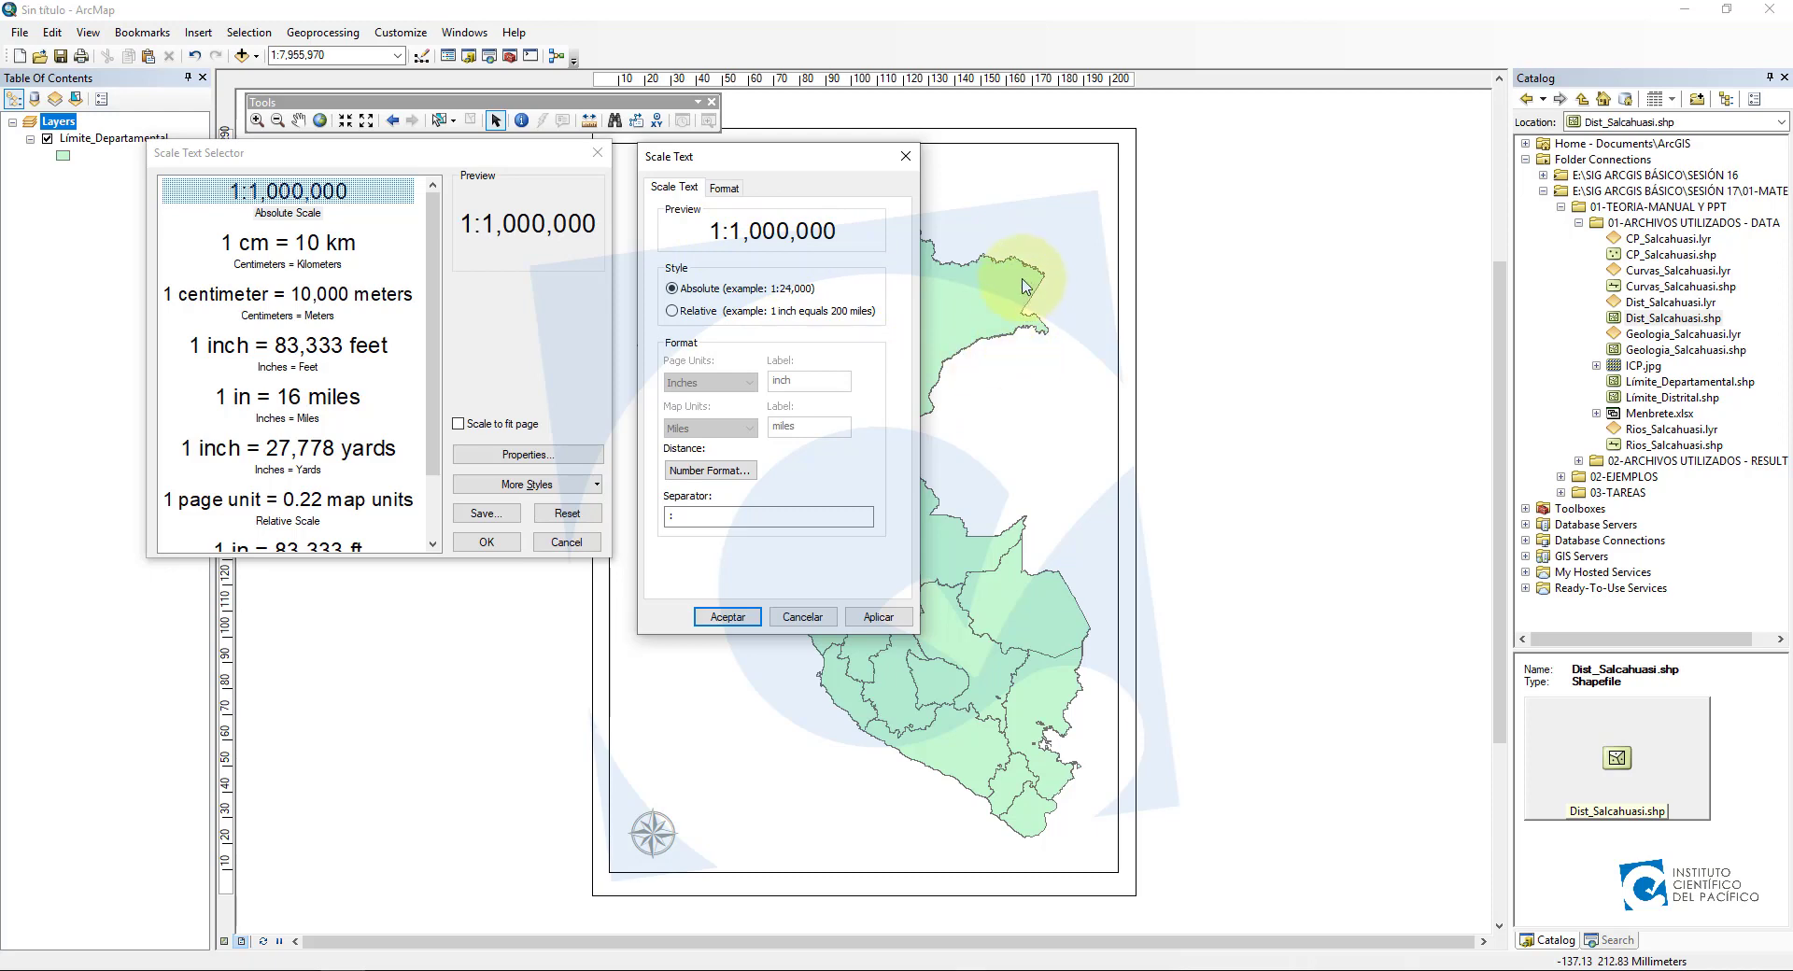
Switch the scale text to the Relative style with map units in Kilometers, labeled Kilómetros, and apply the changes.
left_click(702, 311)
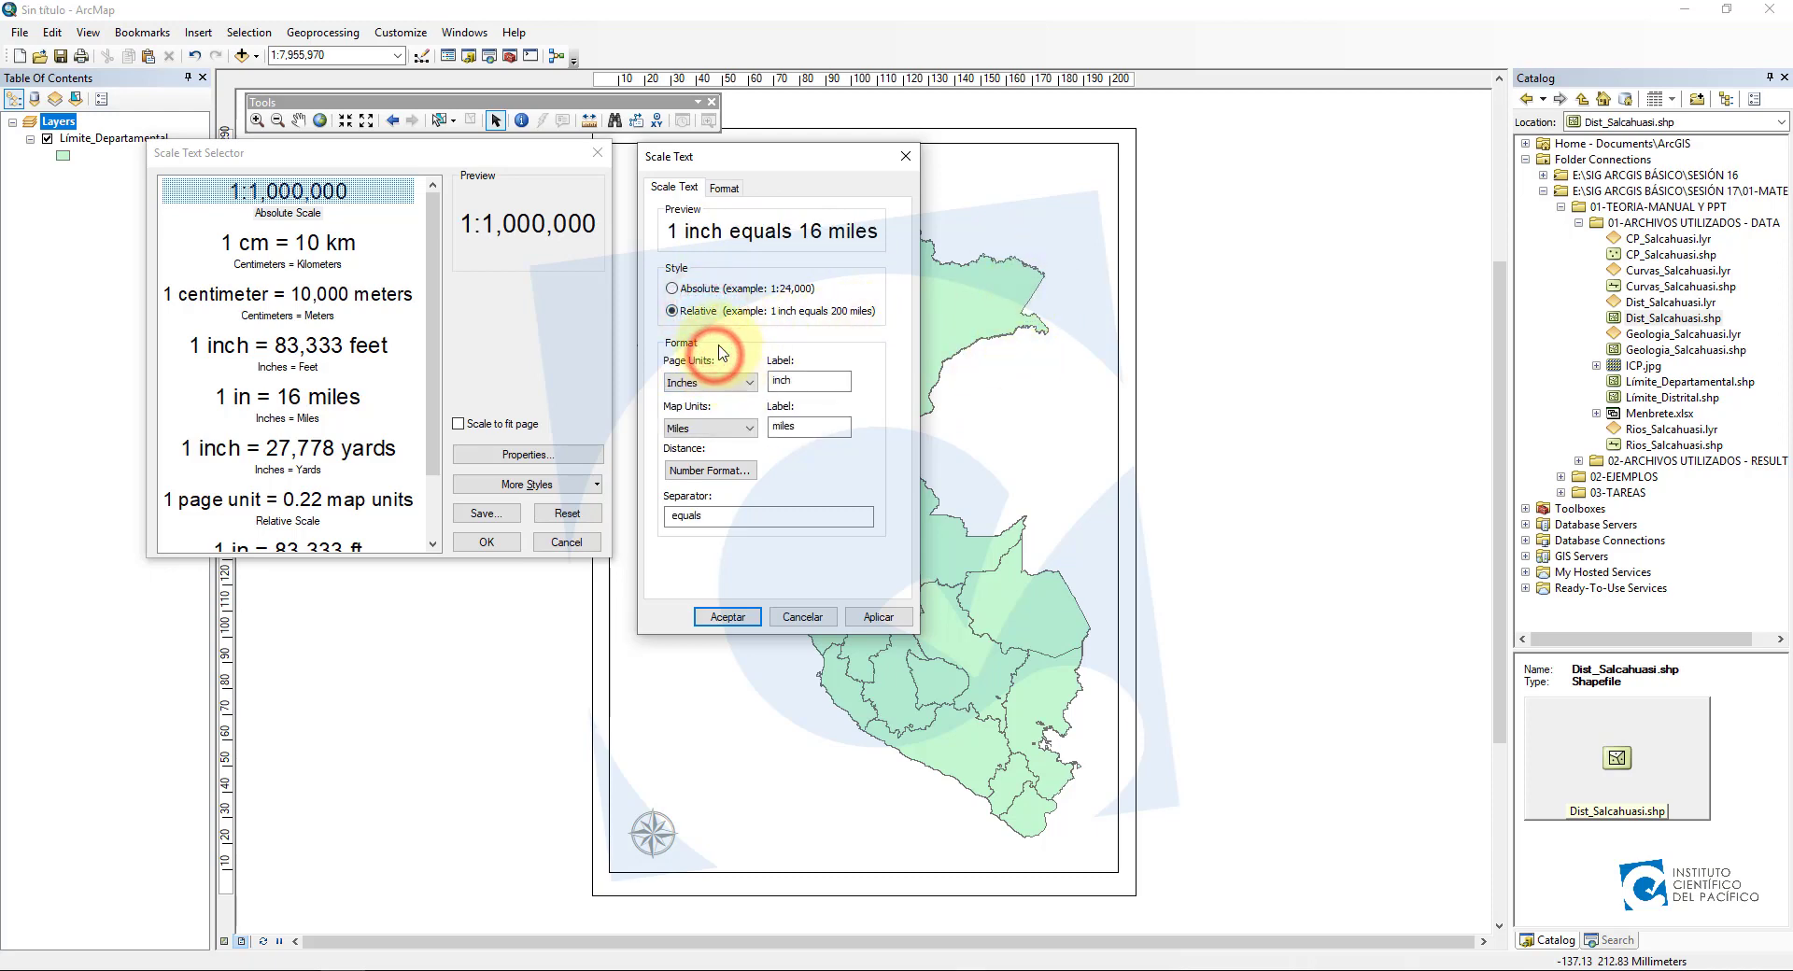
left_click(730, 428)
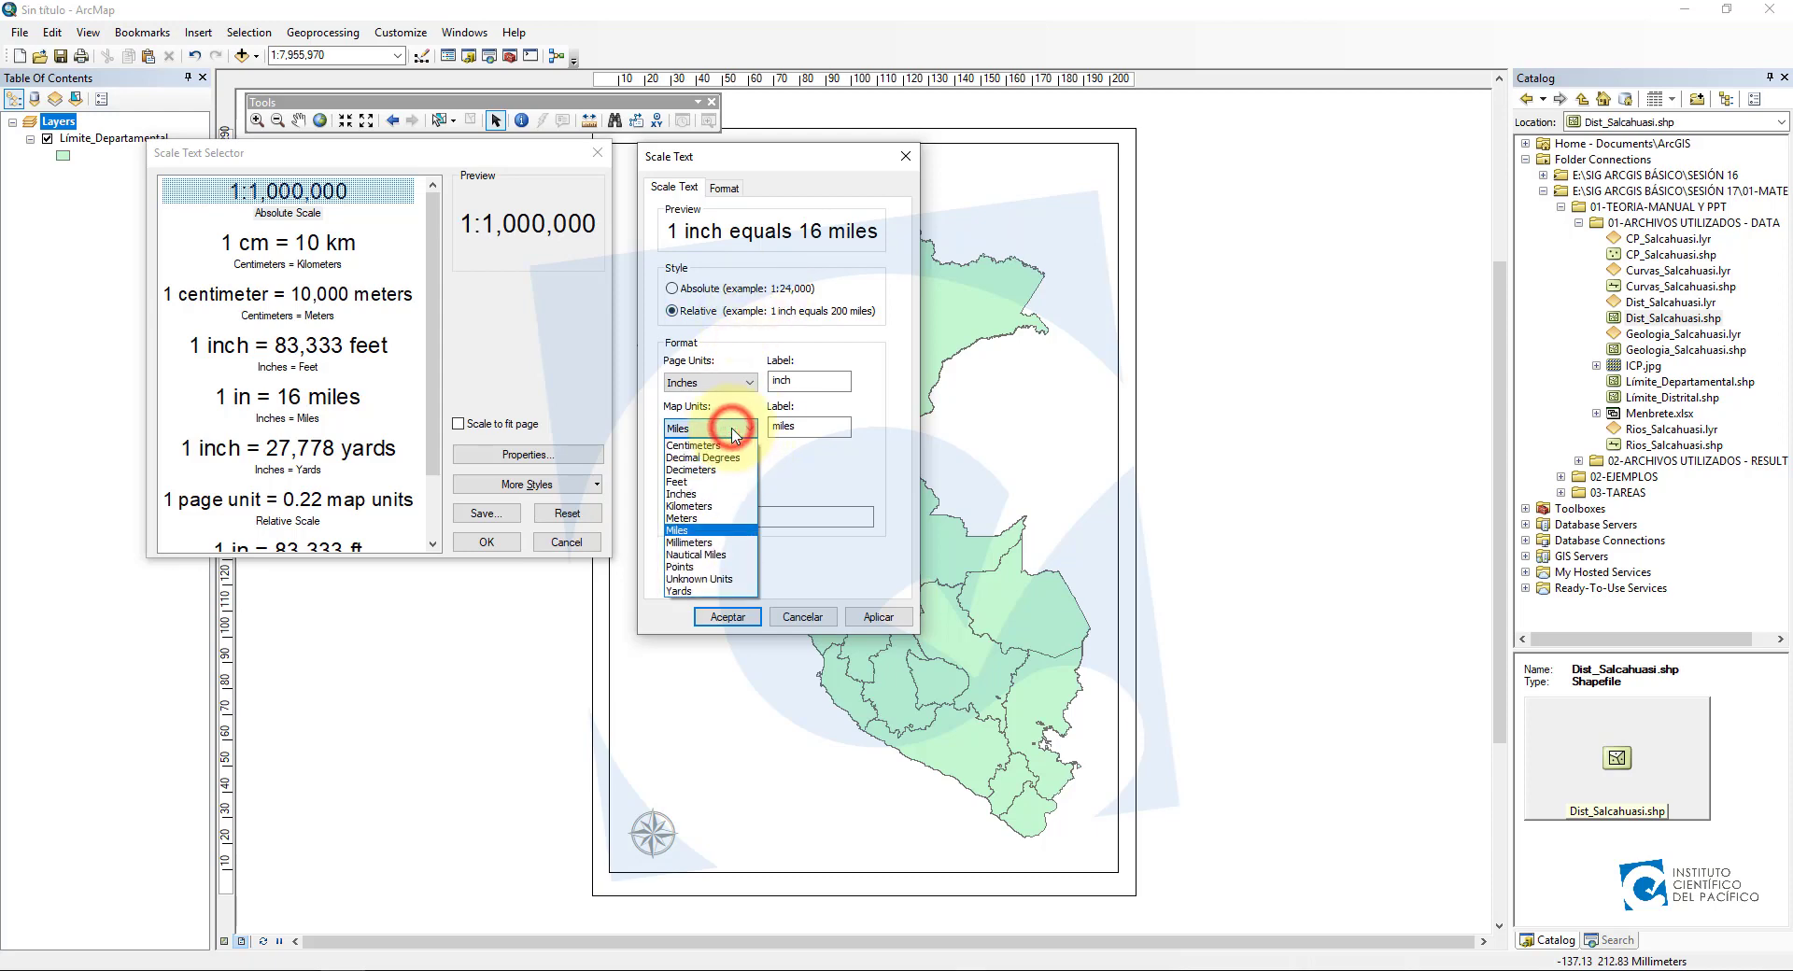
left_click(724, 505)
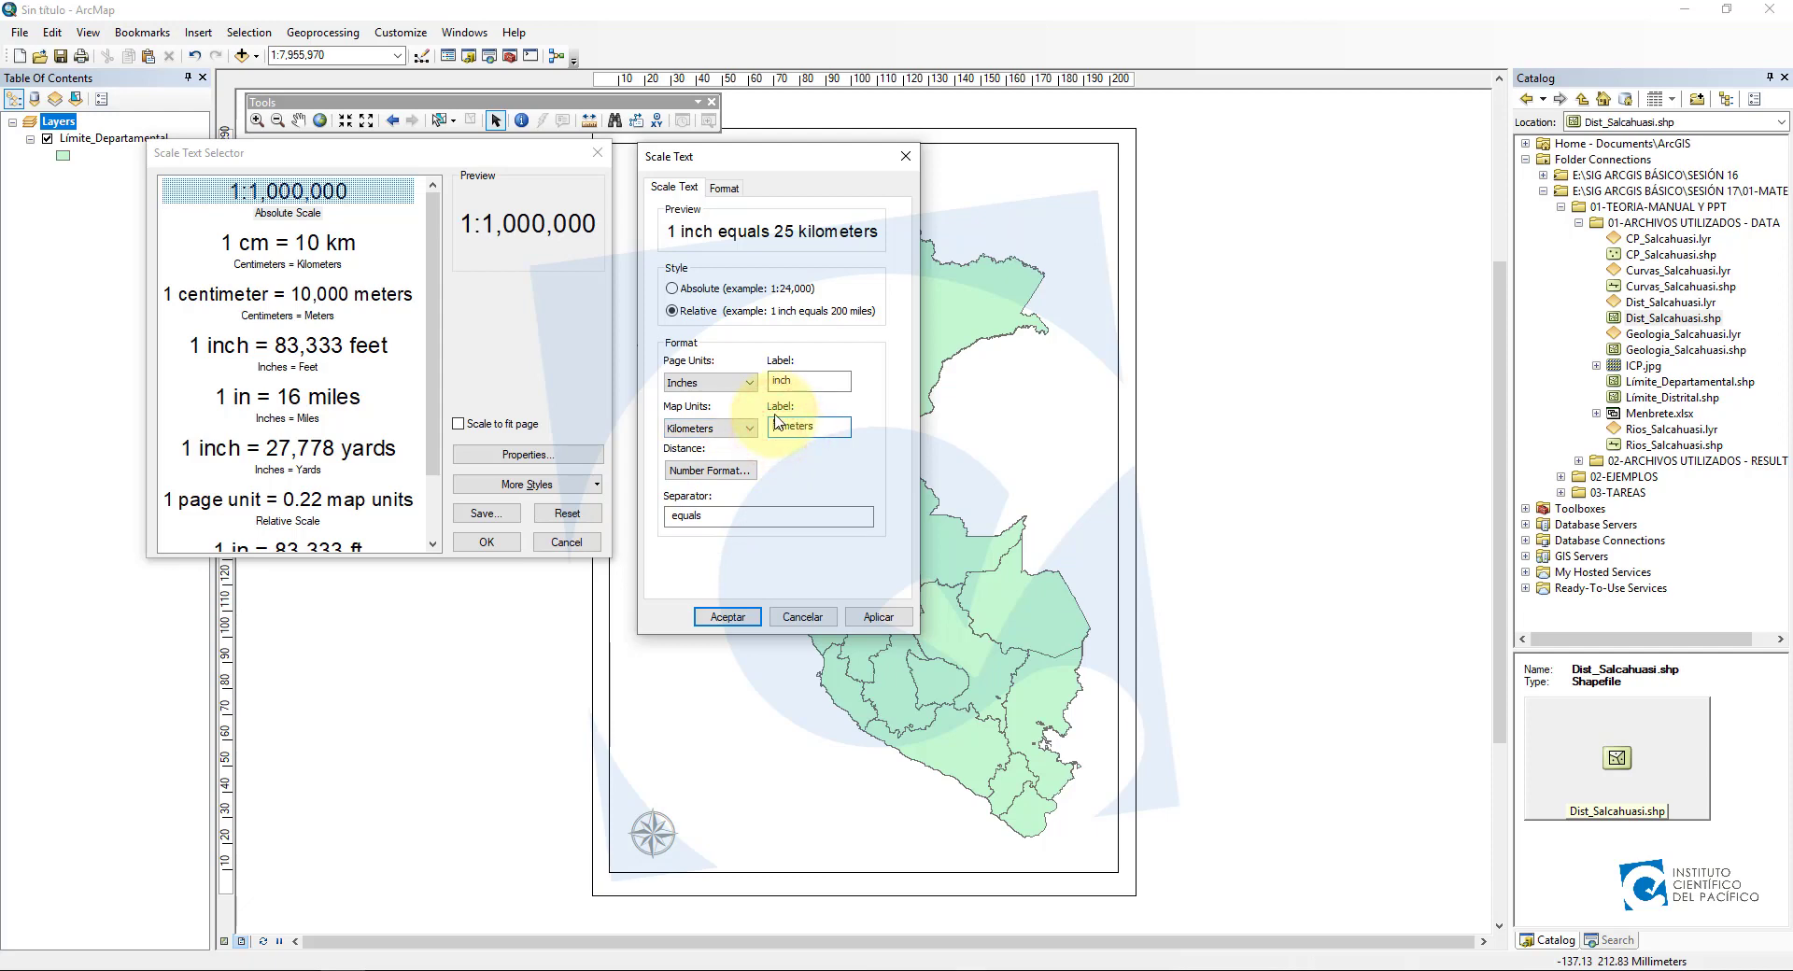
type("K")
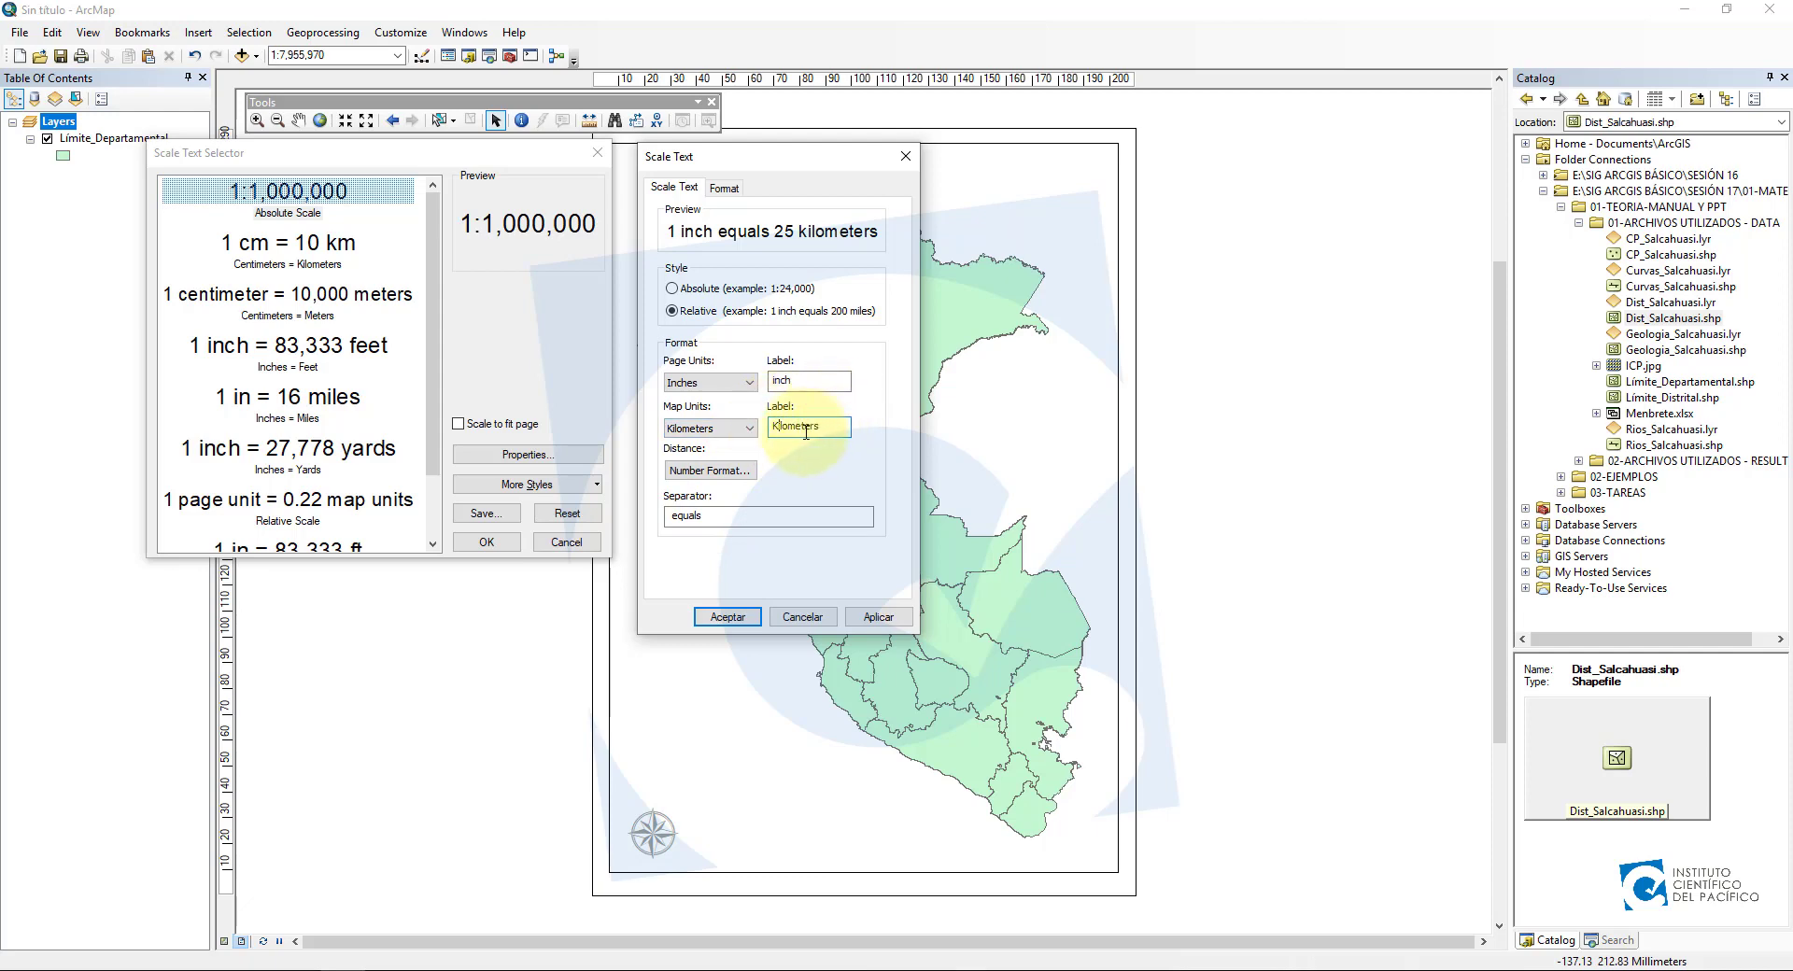
left_click_drag(785, 426, 781, 430)
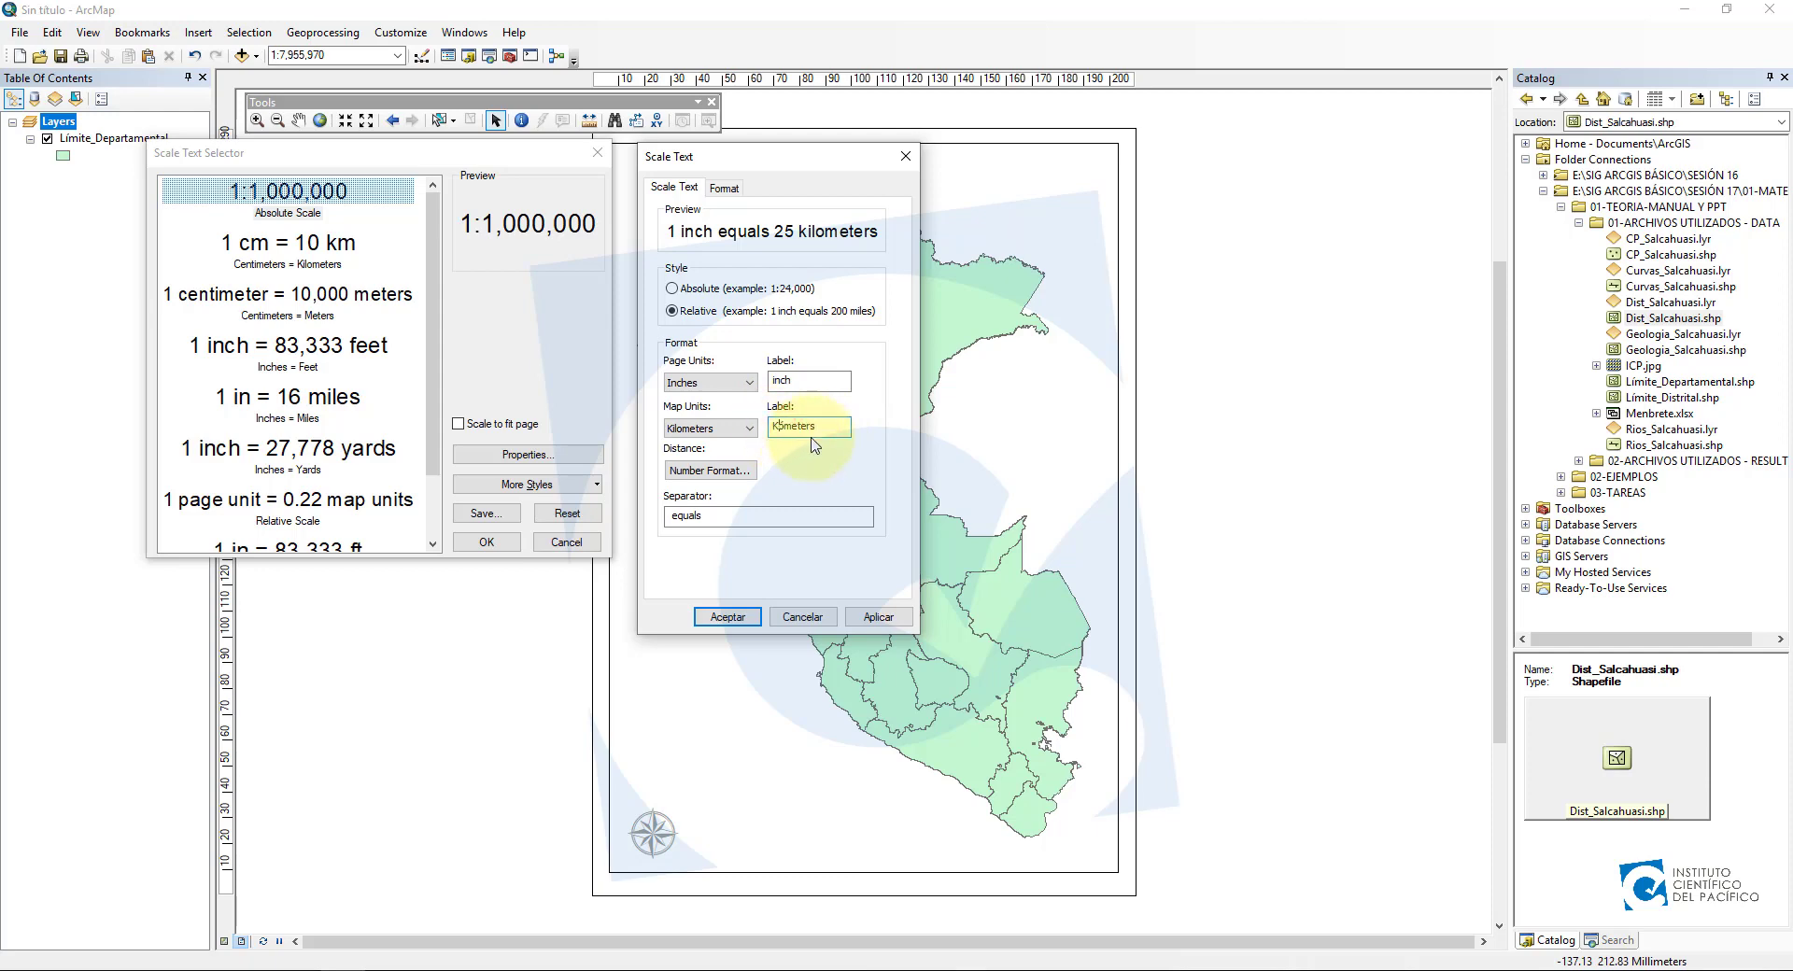
left_click_drag(808, 427, 816, 426)
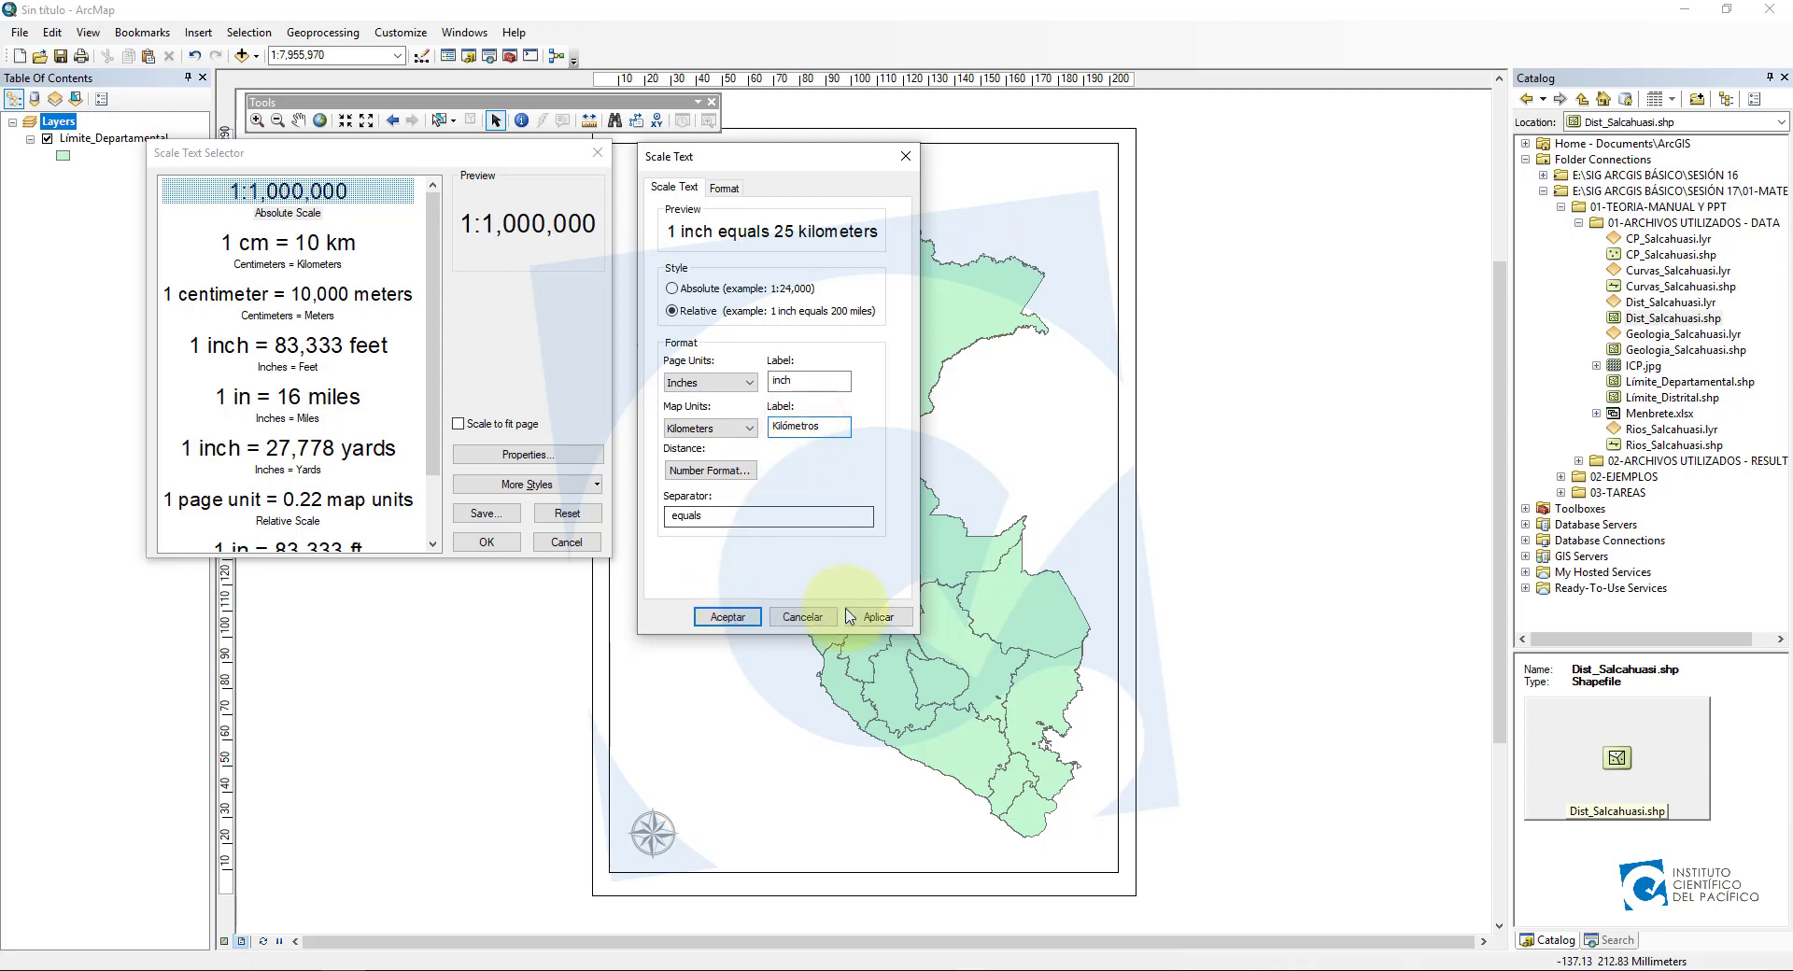
left_click(881, 618)
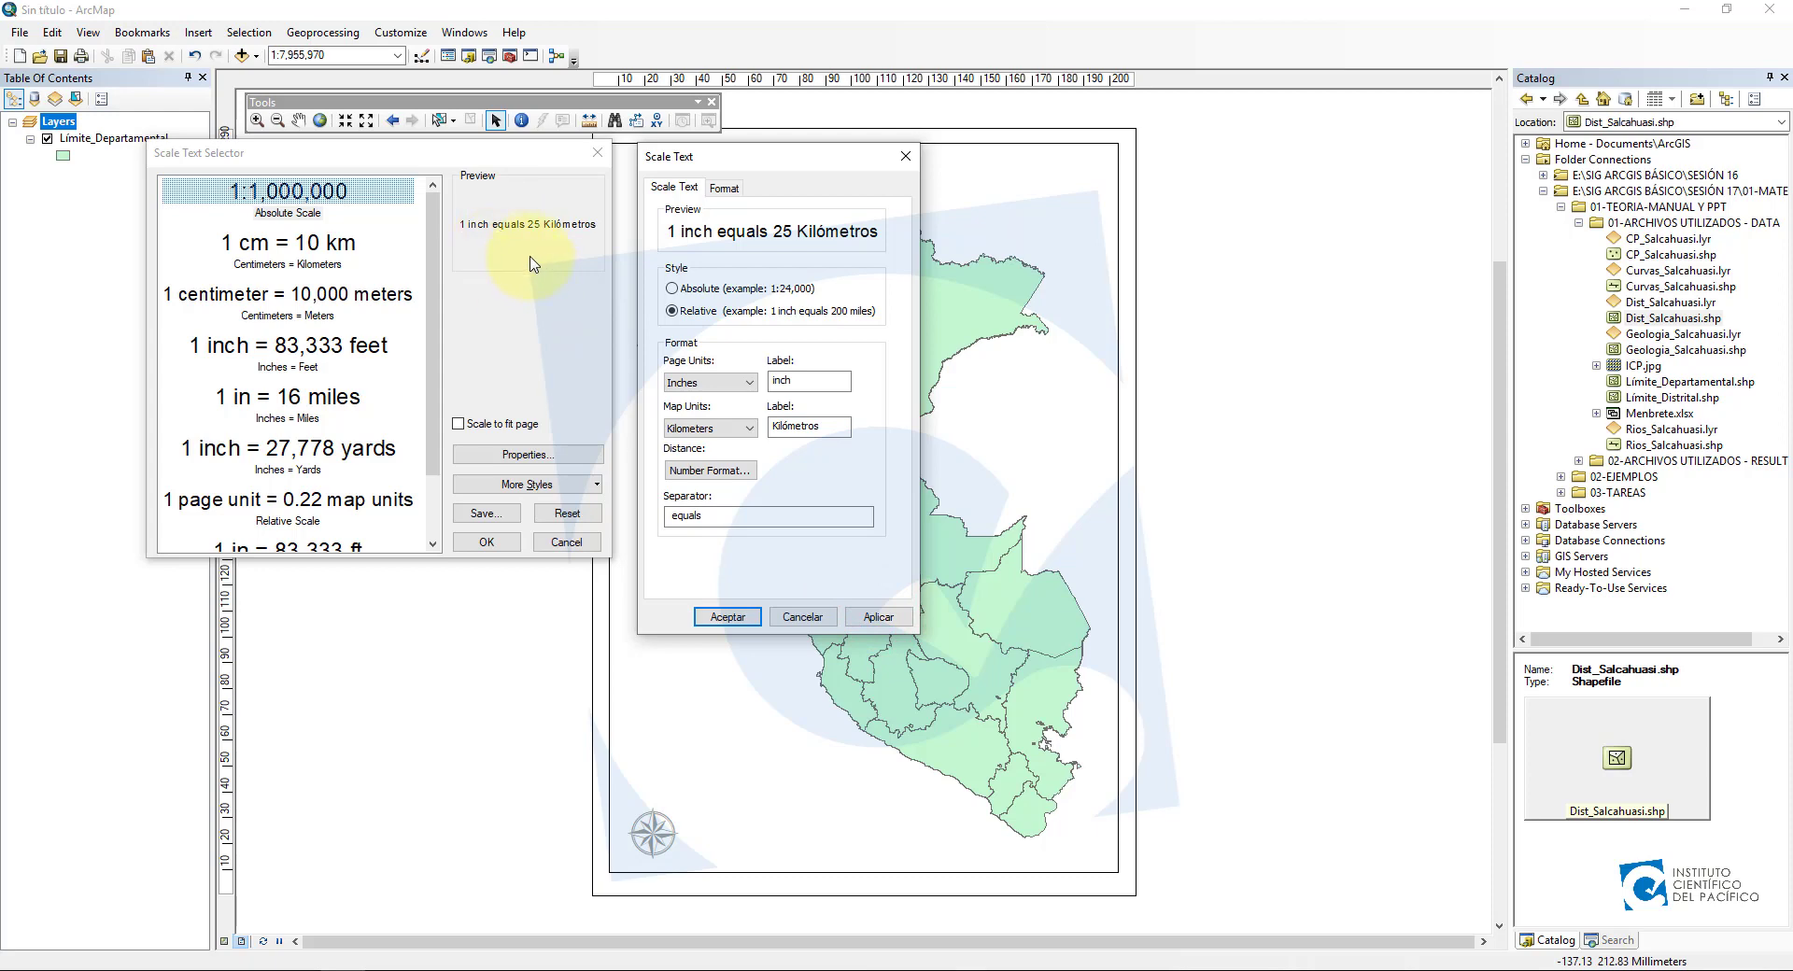
Set the scale text's page units to Centimeters and change the unit labels to Cm and Km.
left_click(721, 382)
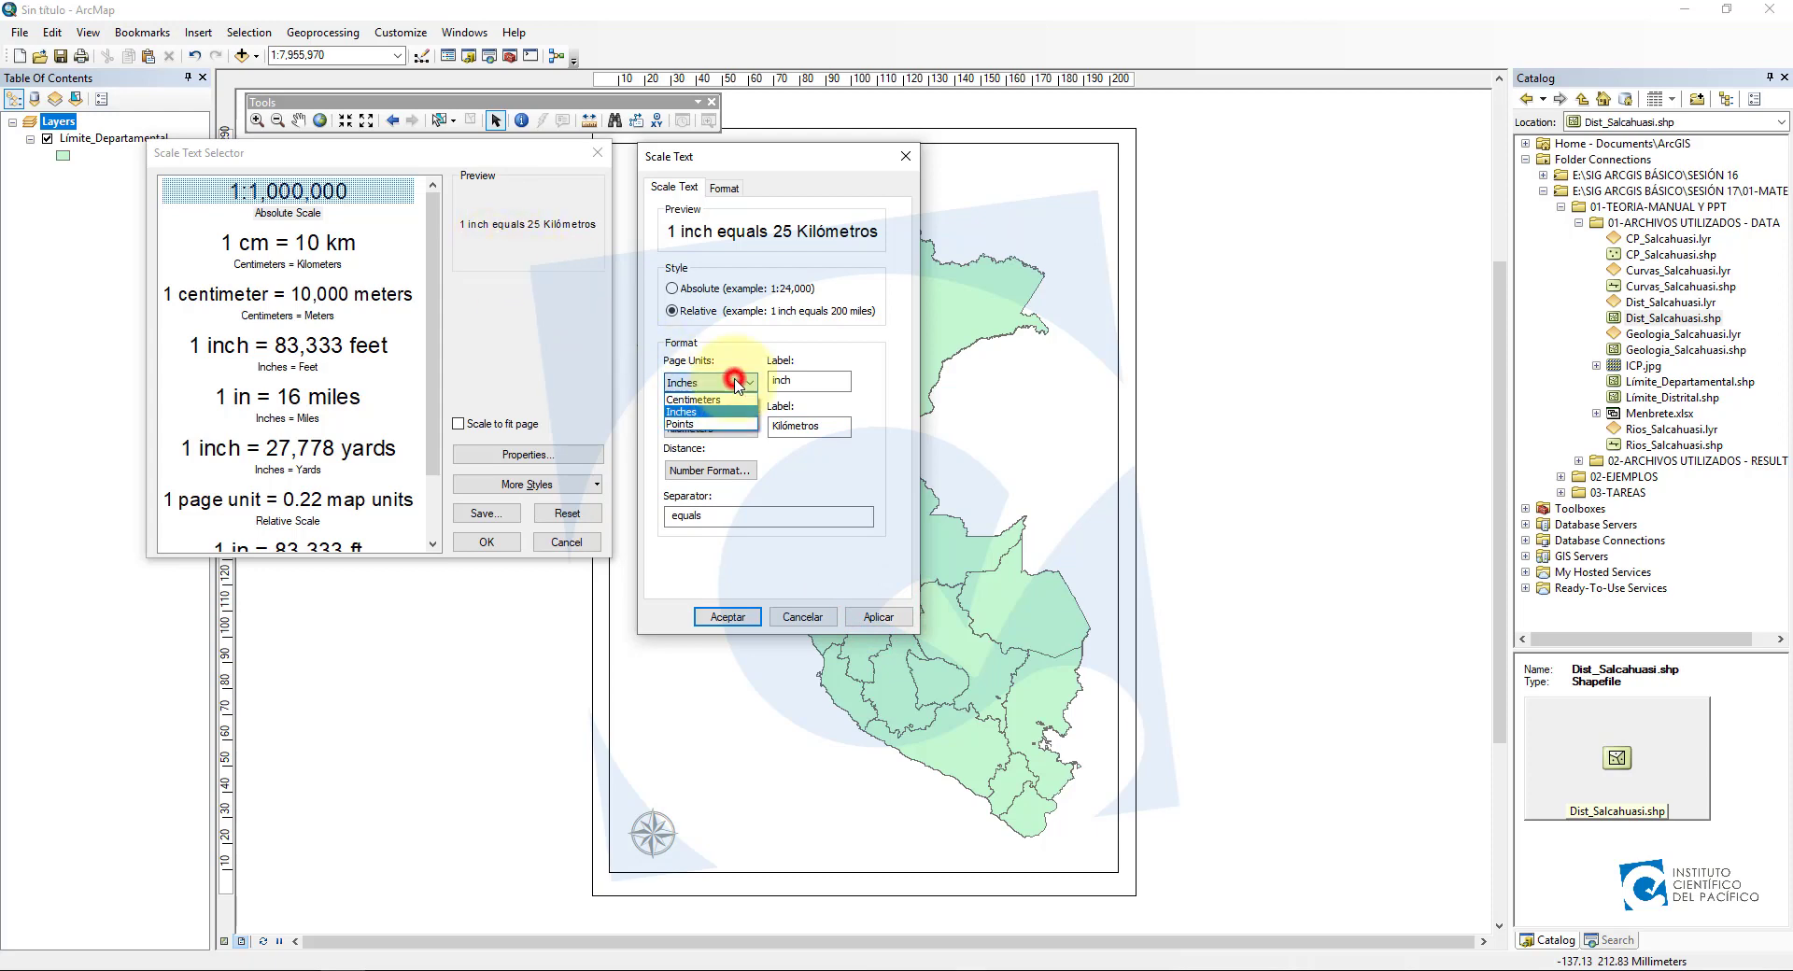
left_click(715, 399)
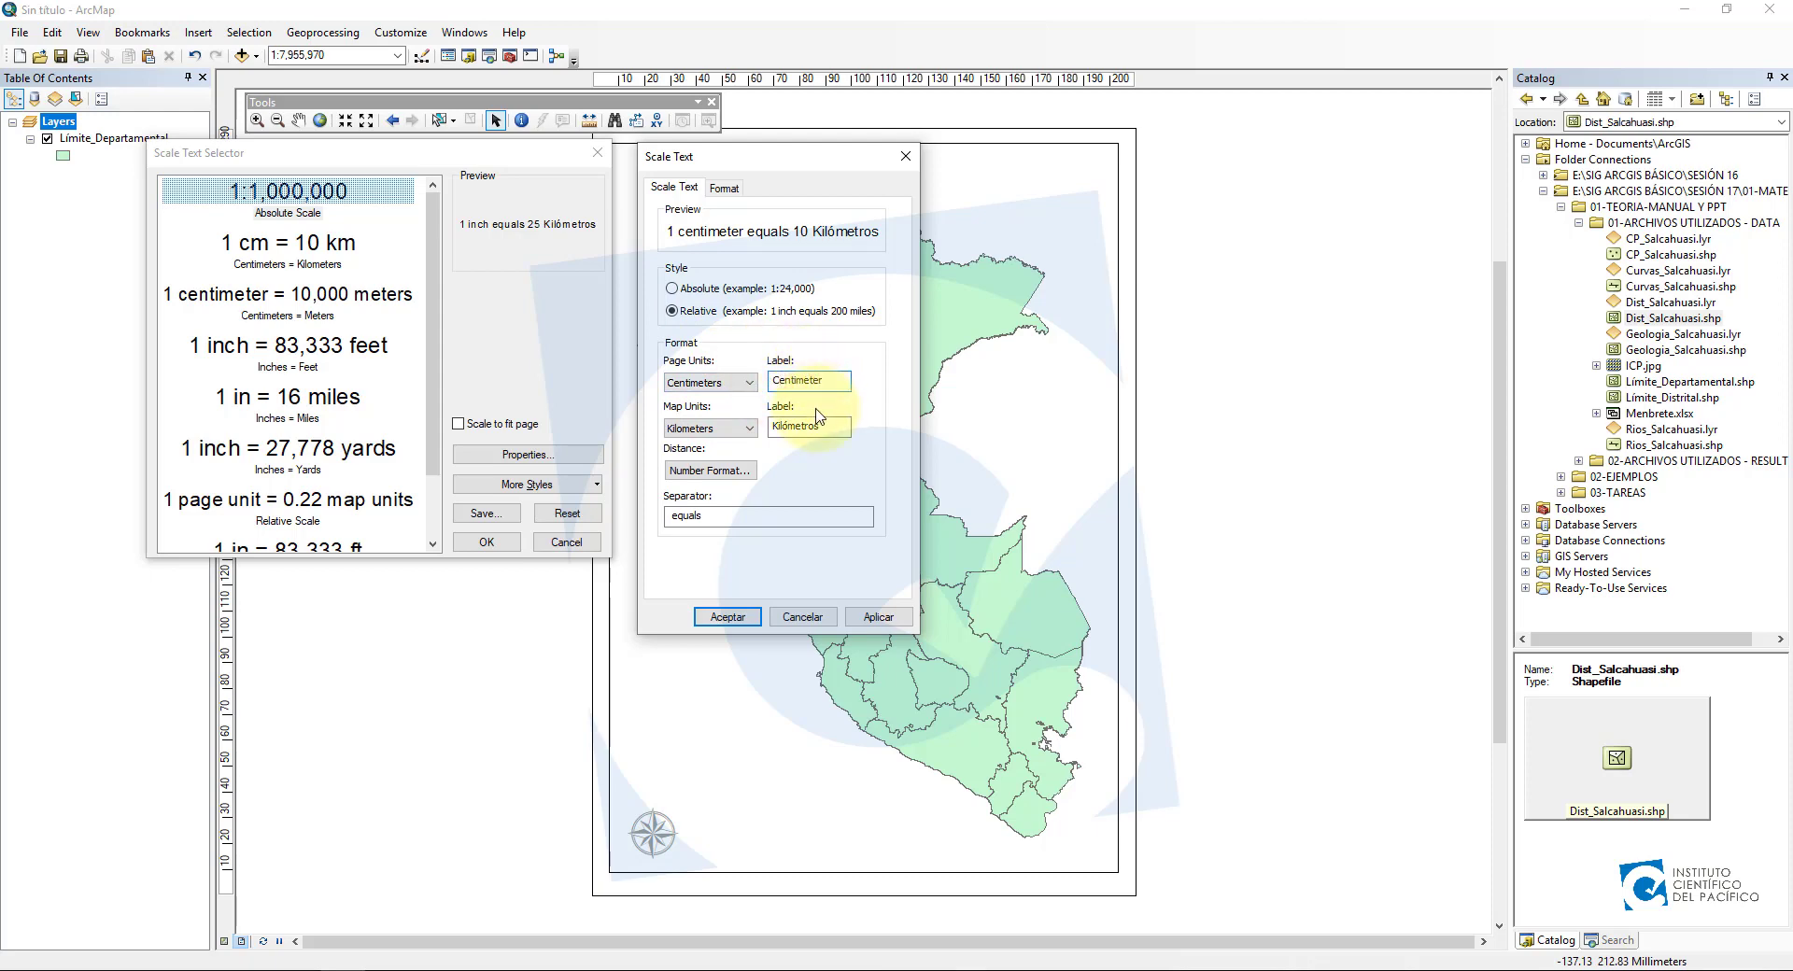
left_click_drag(787, 380, 813, 480)
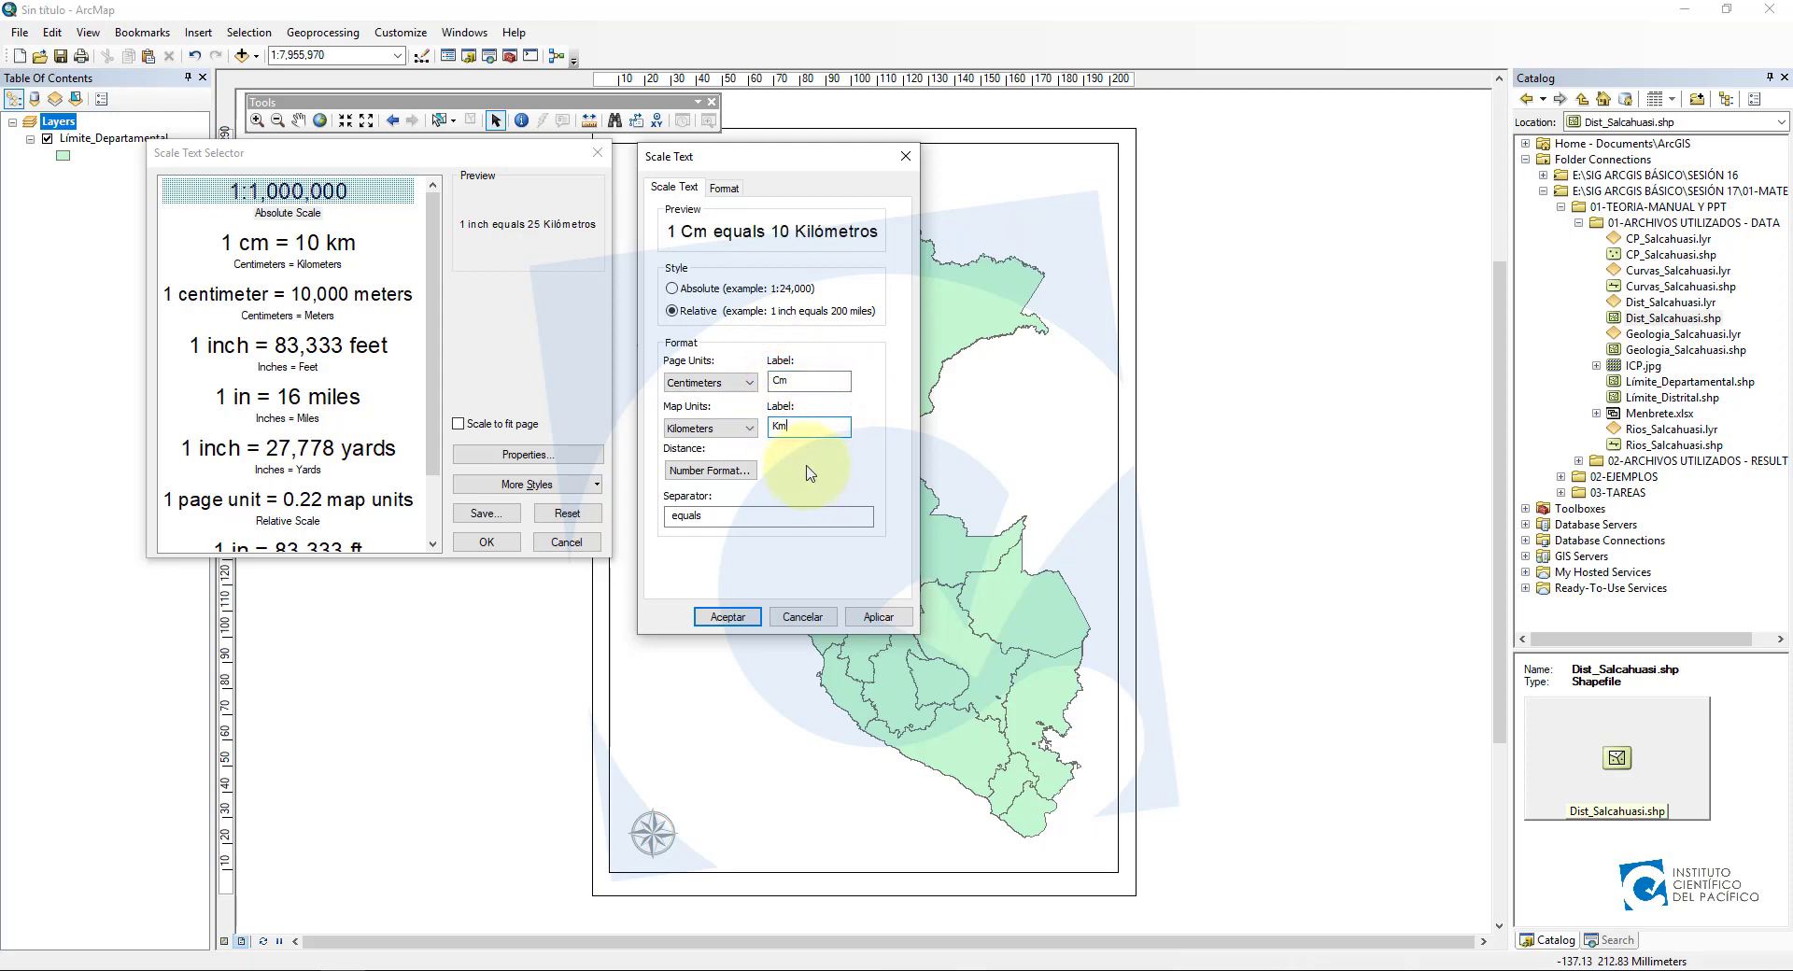
Apply the scale text's unit labels, set its separator to "=", and insert it into the layout.
left_click(878, 616)
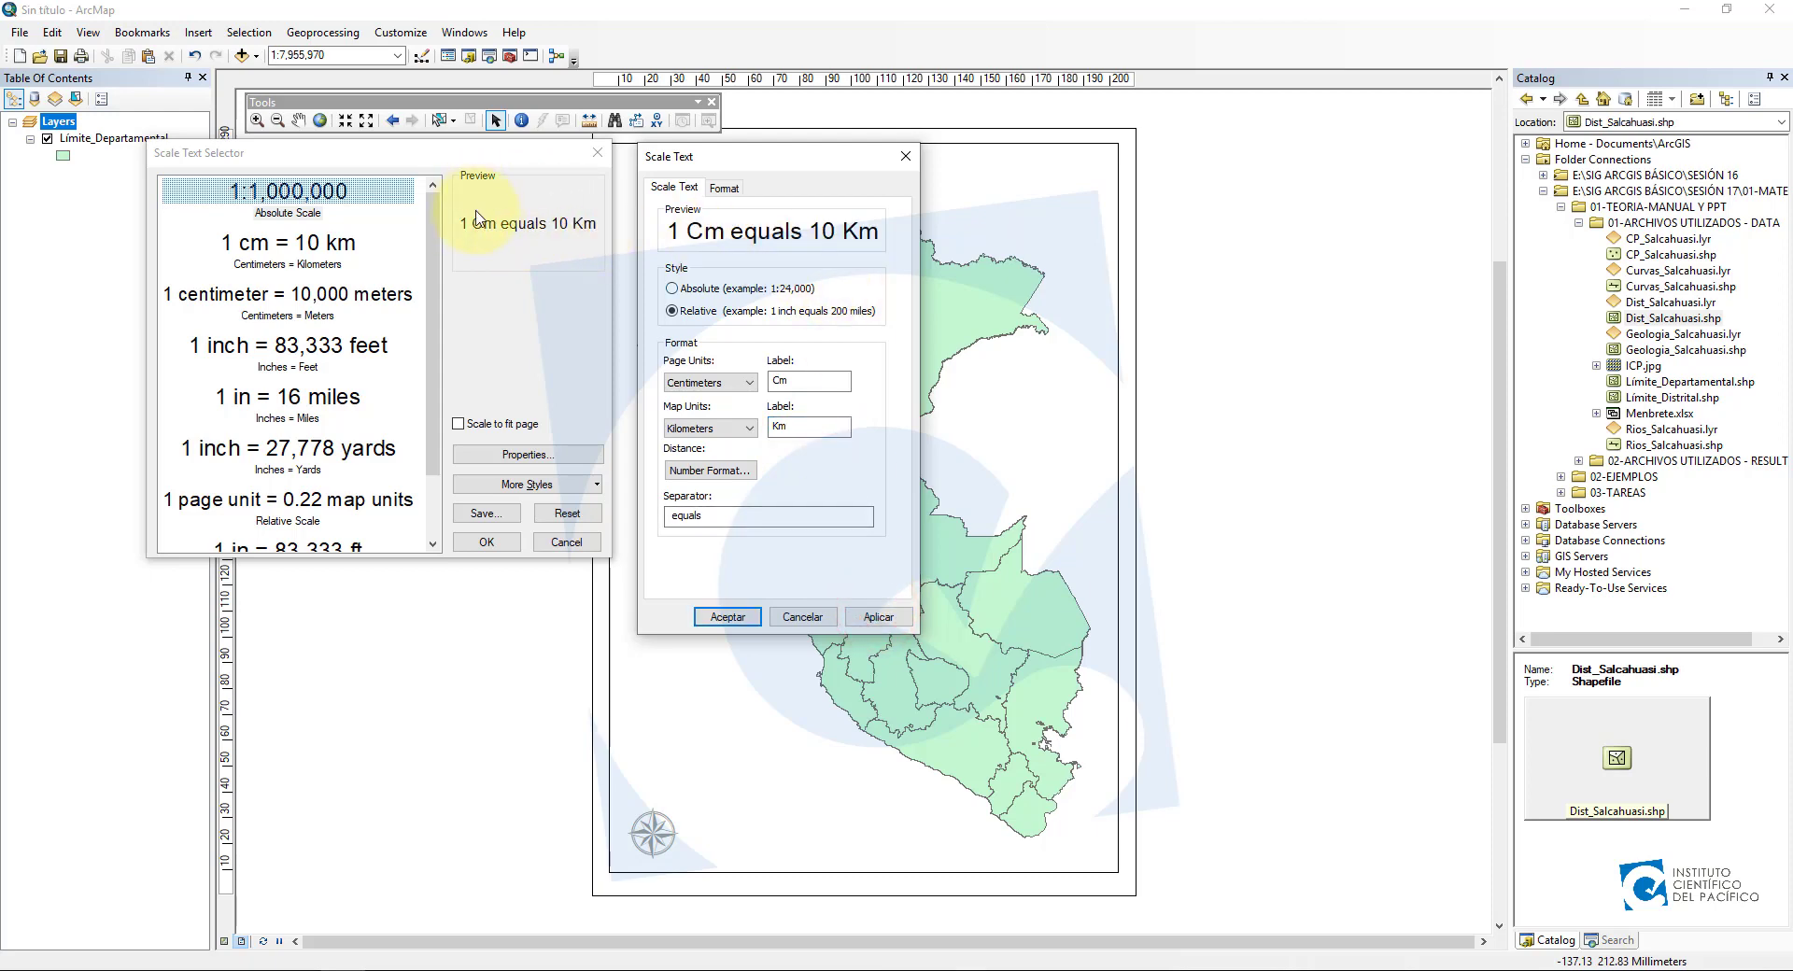
double_click(688, 516)
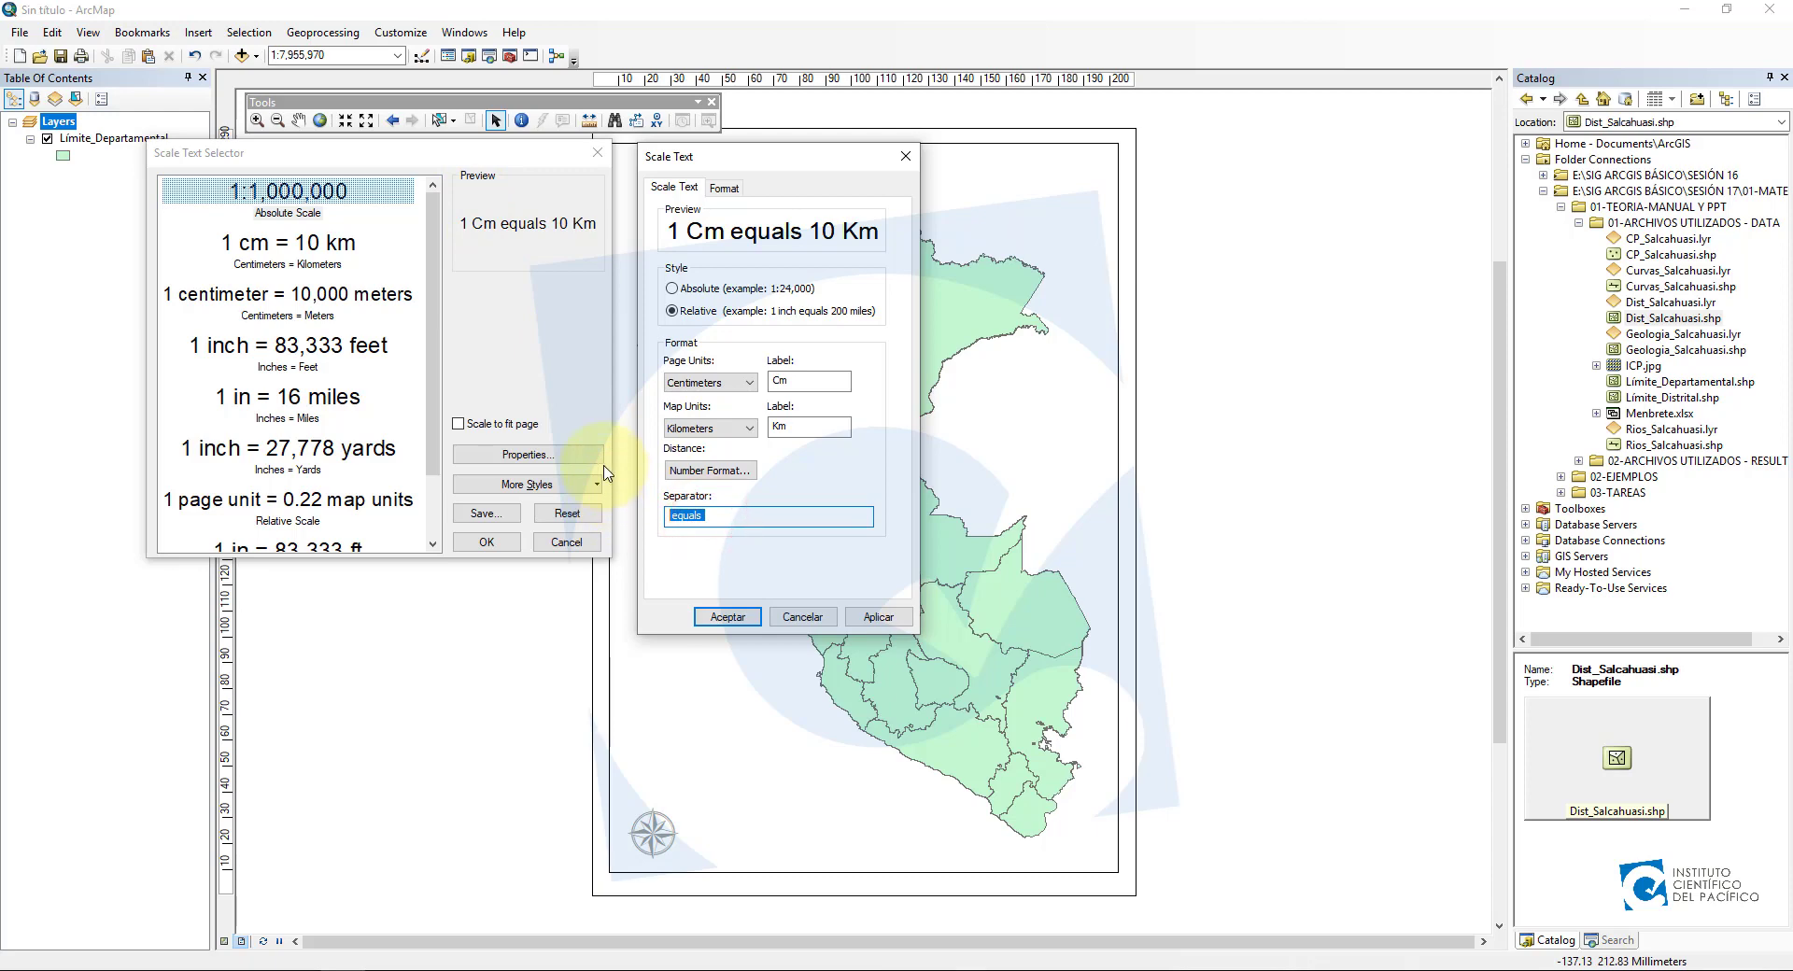
type("=")
left_click(875, 618)
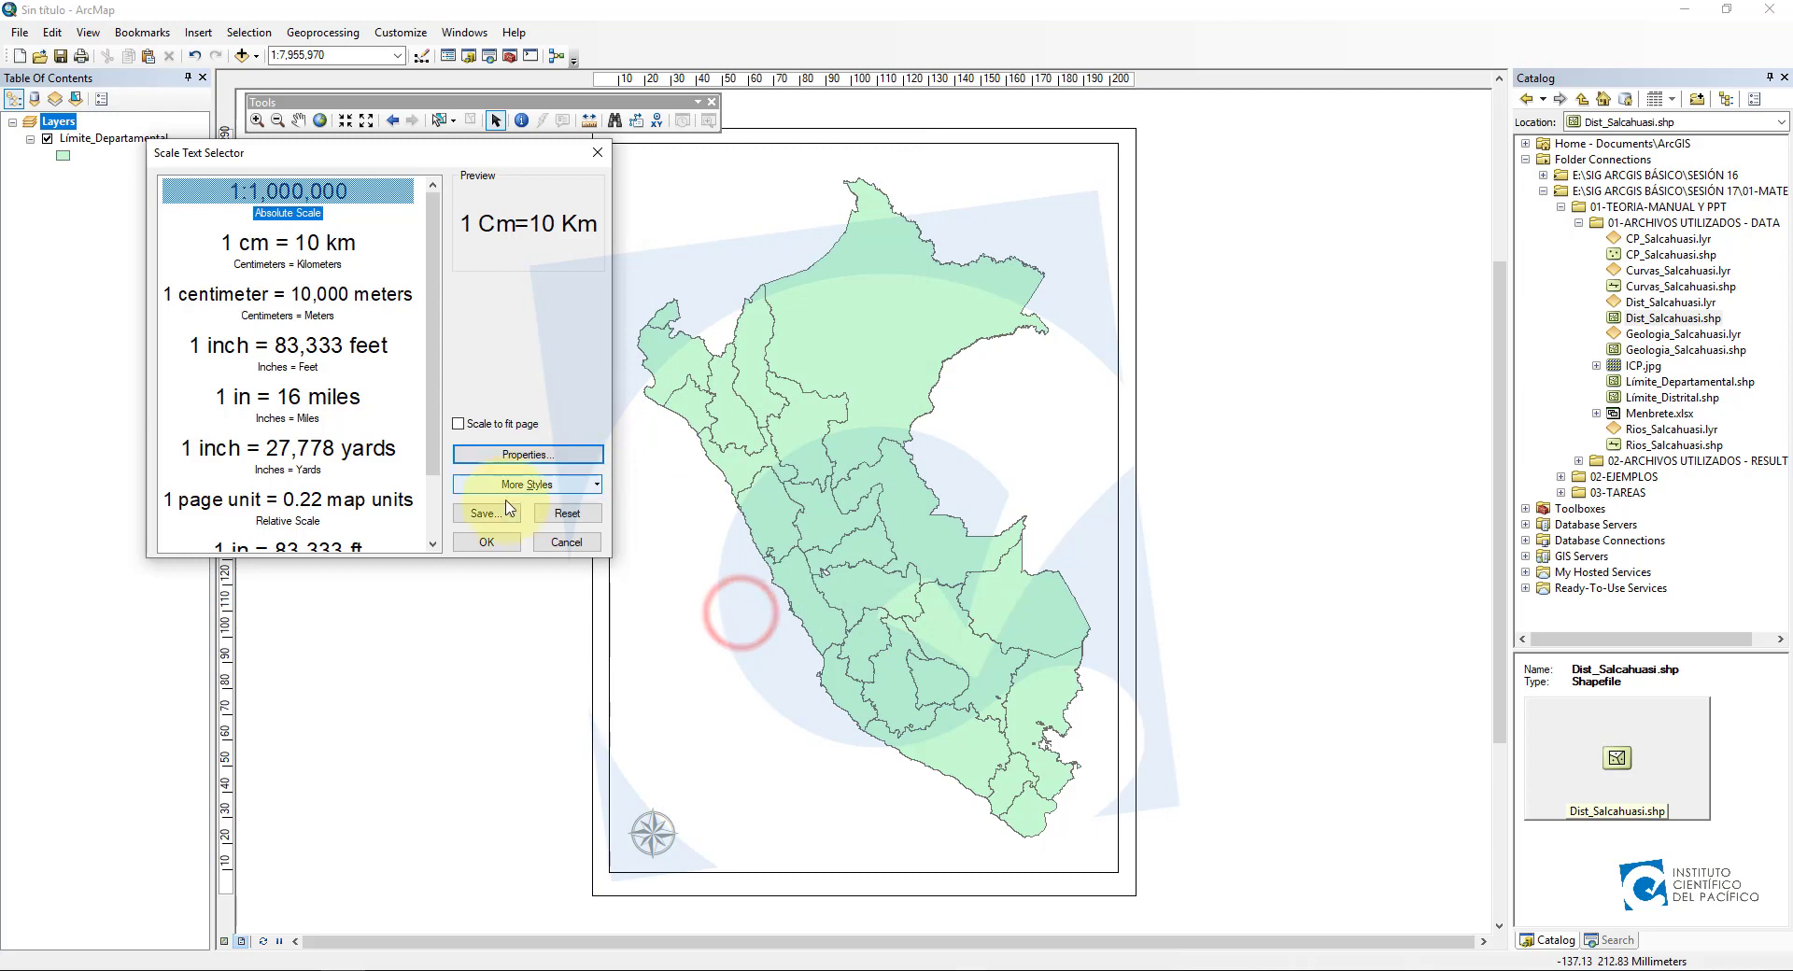
left_click(486, 542)
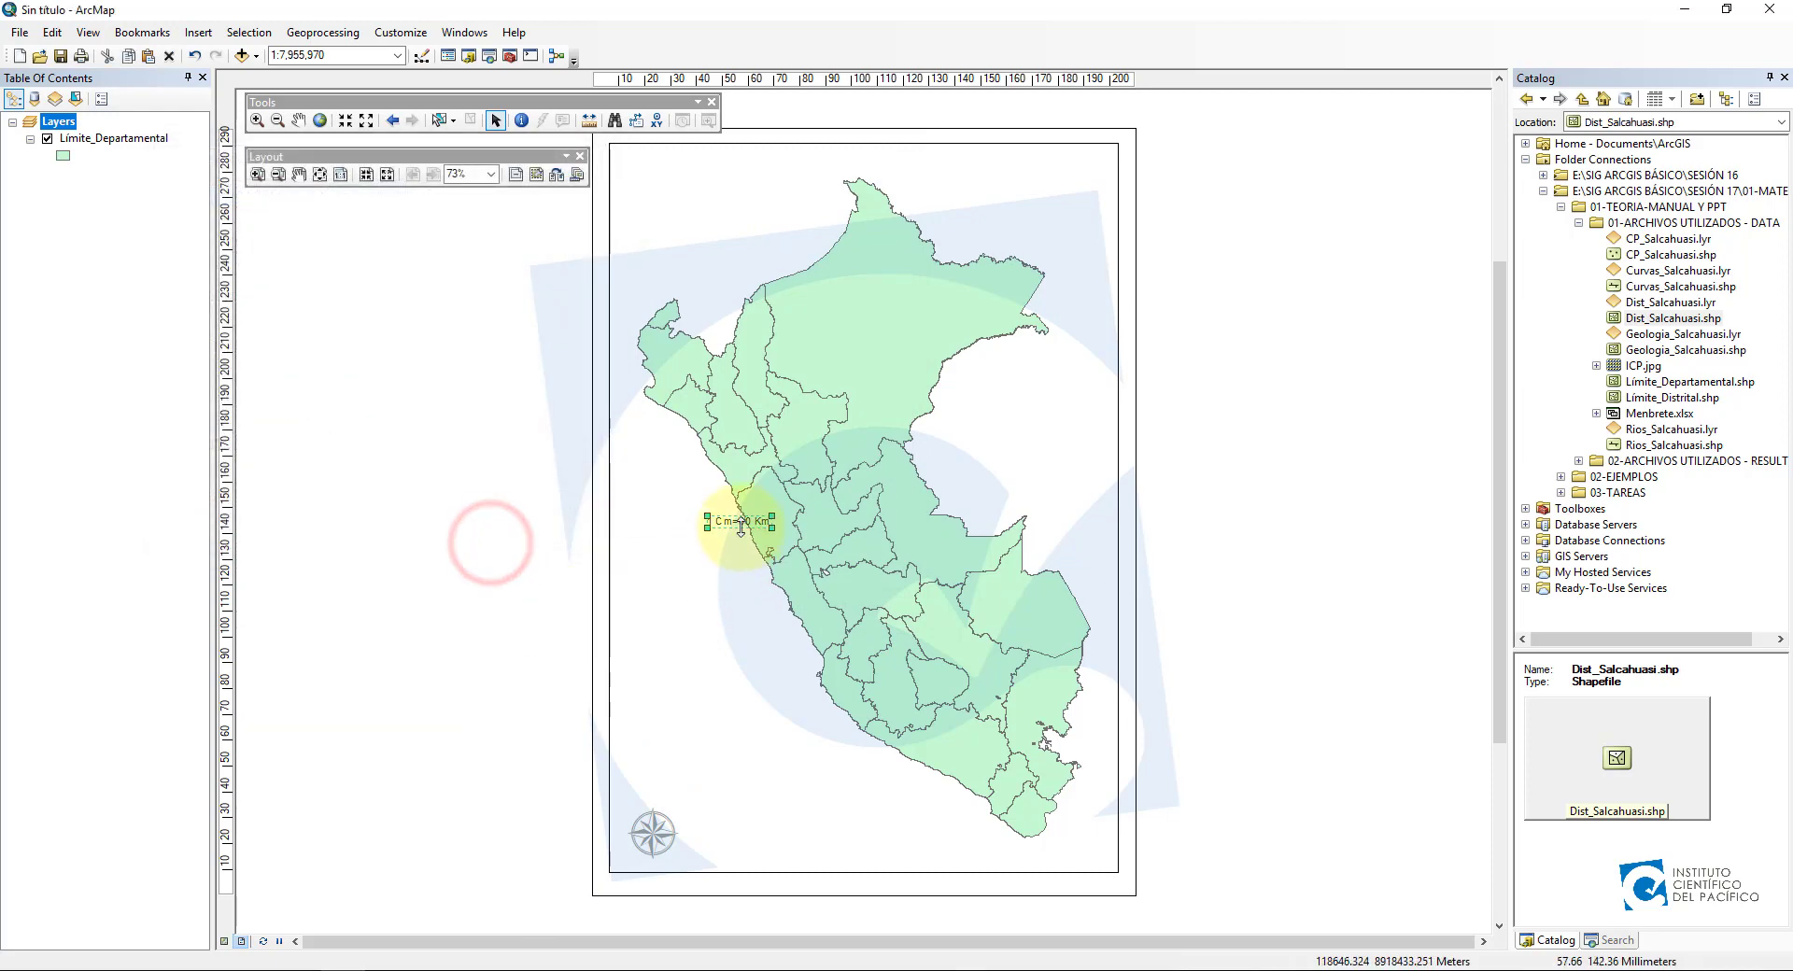
Move the scale text to just above the north arrow.
left_click_drag(725, 520, 640, 790)
left_click(504, 760)
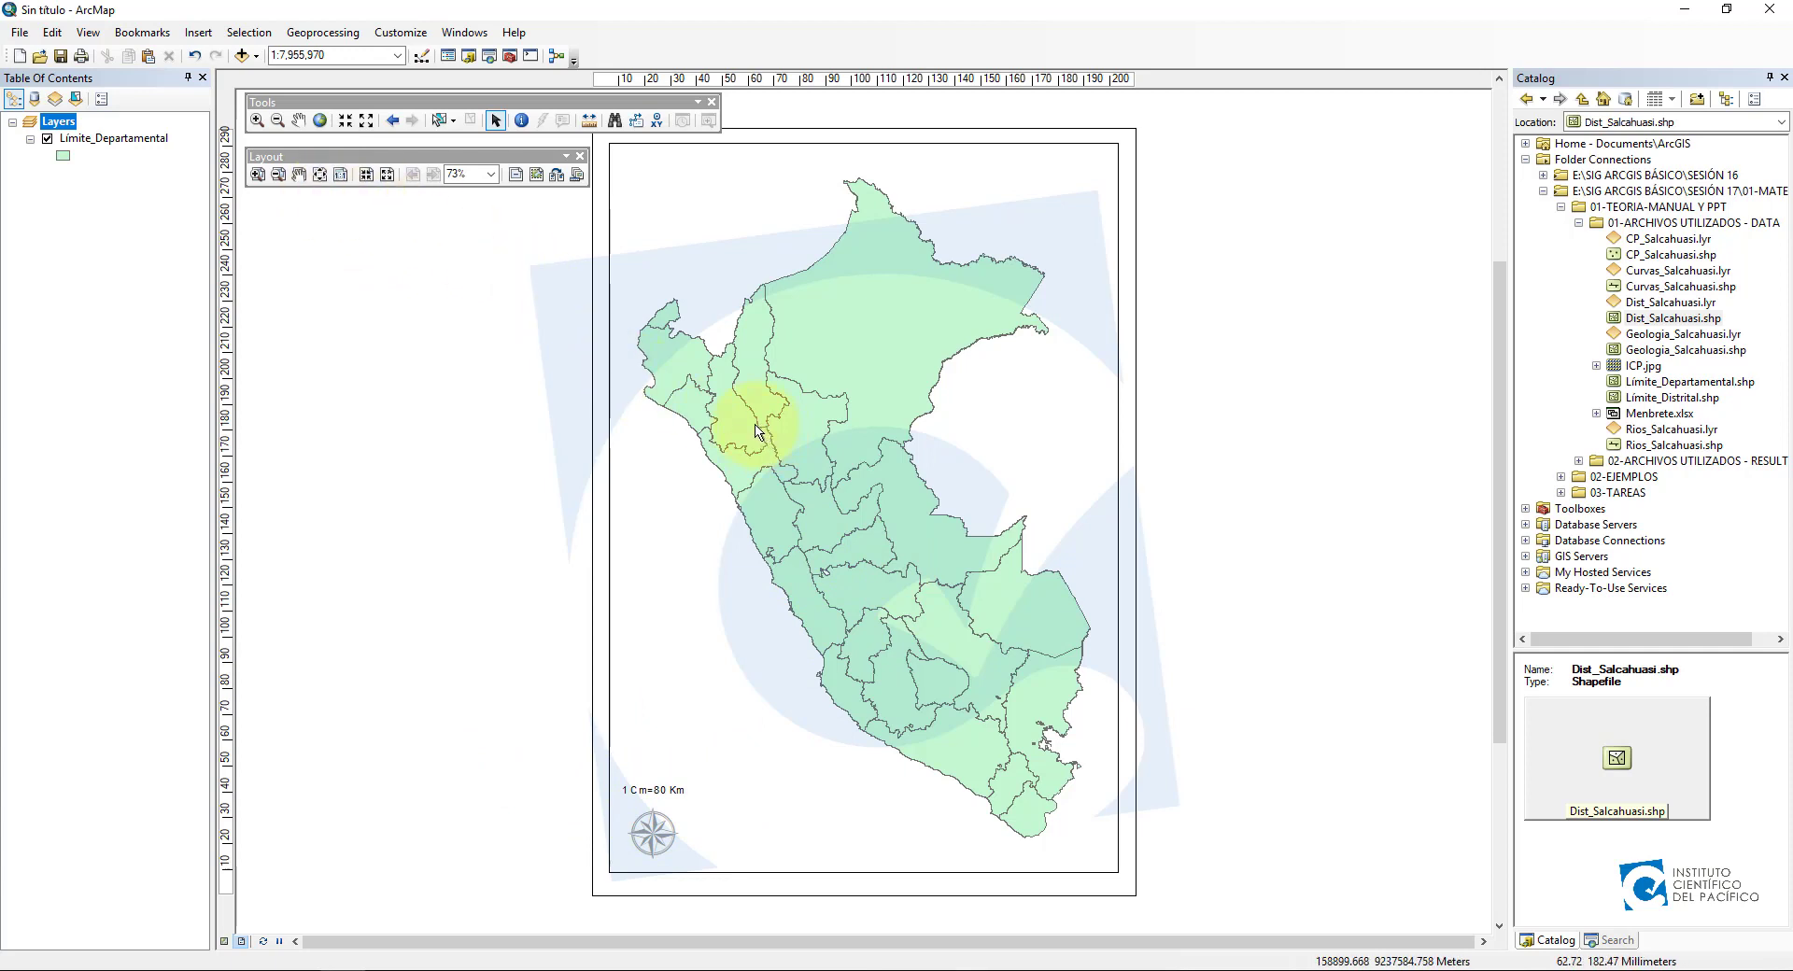
left_click(504, 688)
Zoom the data frame into the northern departments to check how the scale text updates, and return to the full extent.
left_click(771, 432)
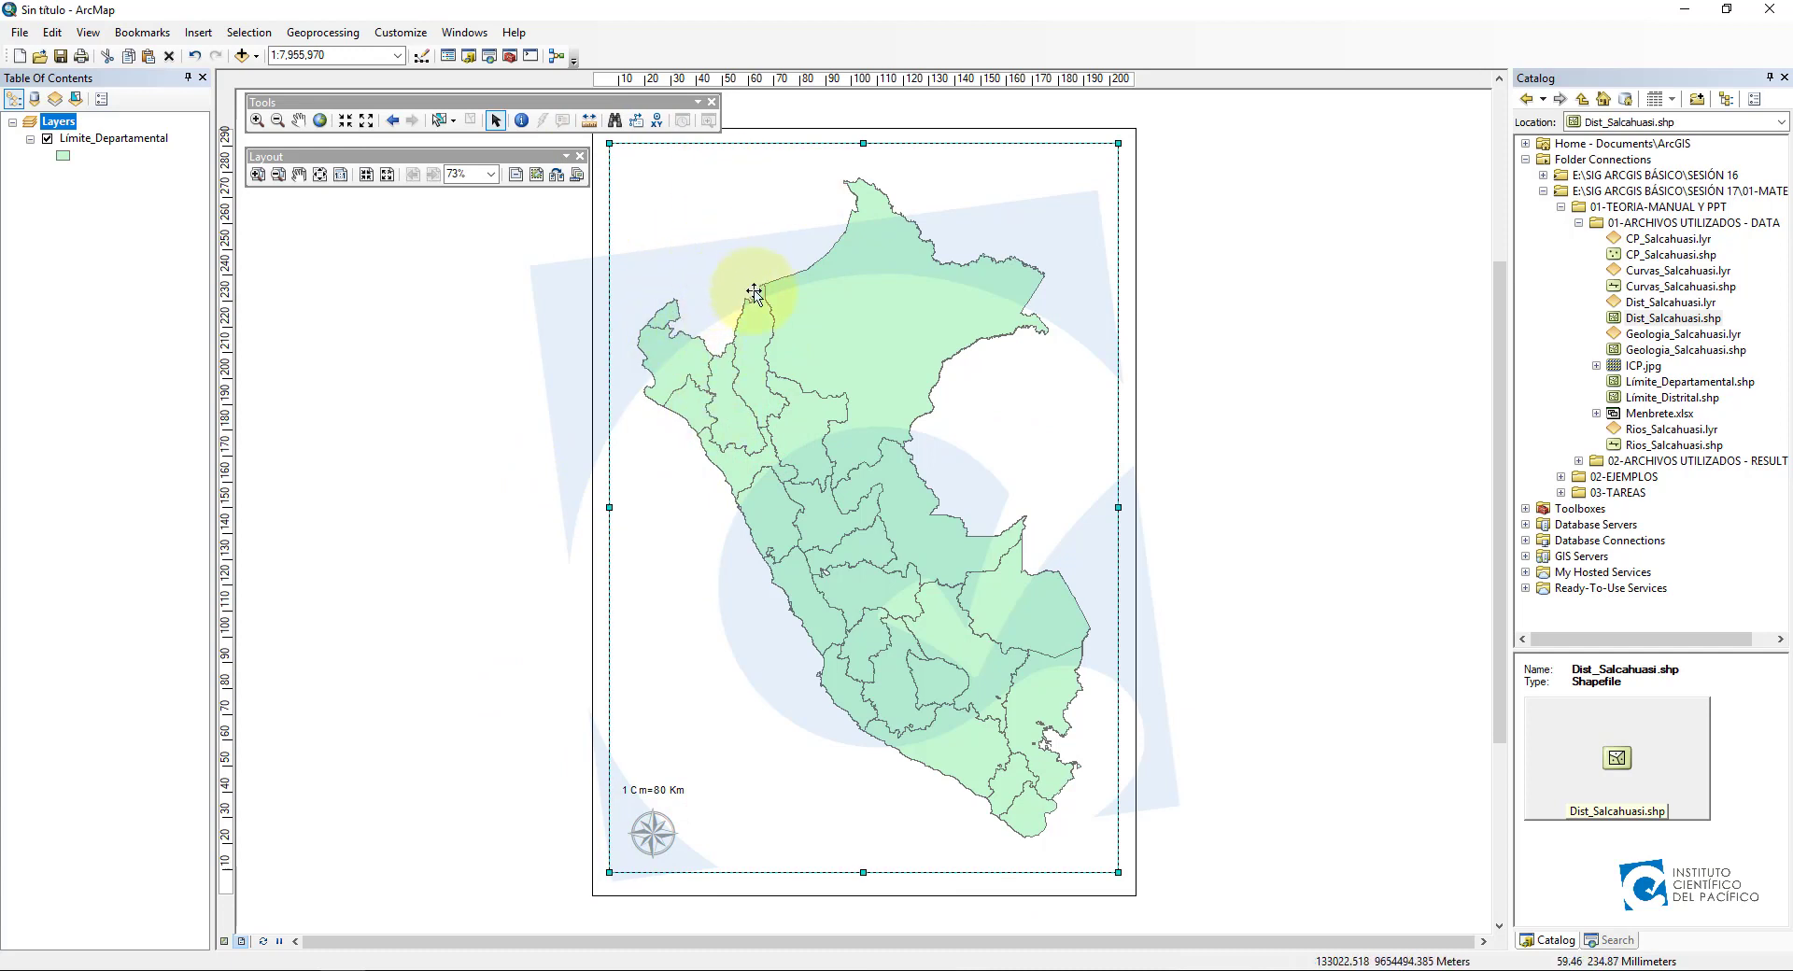
left_click(256, 120)
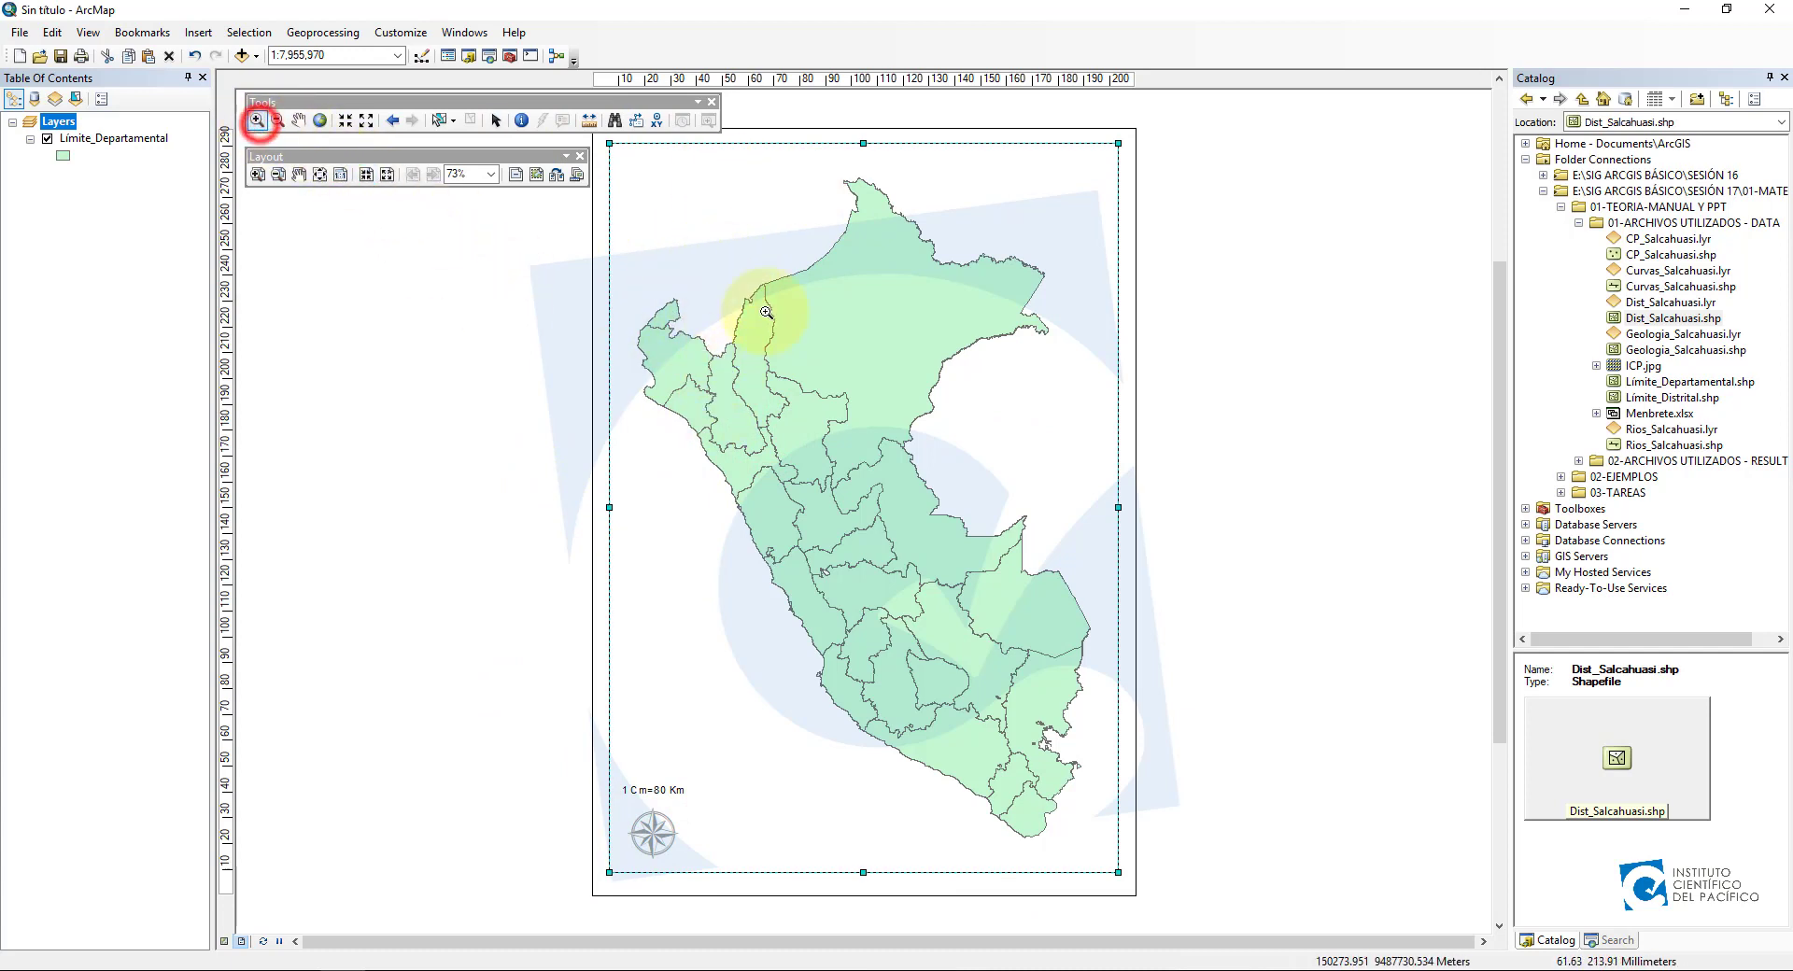
left_click_drag(697, 172, 1068, 470)
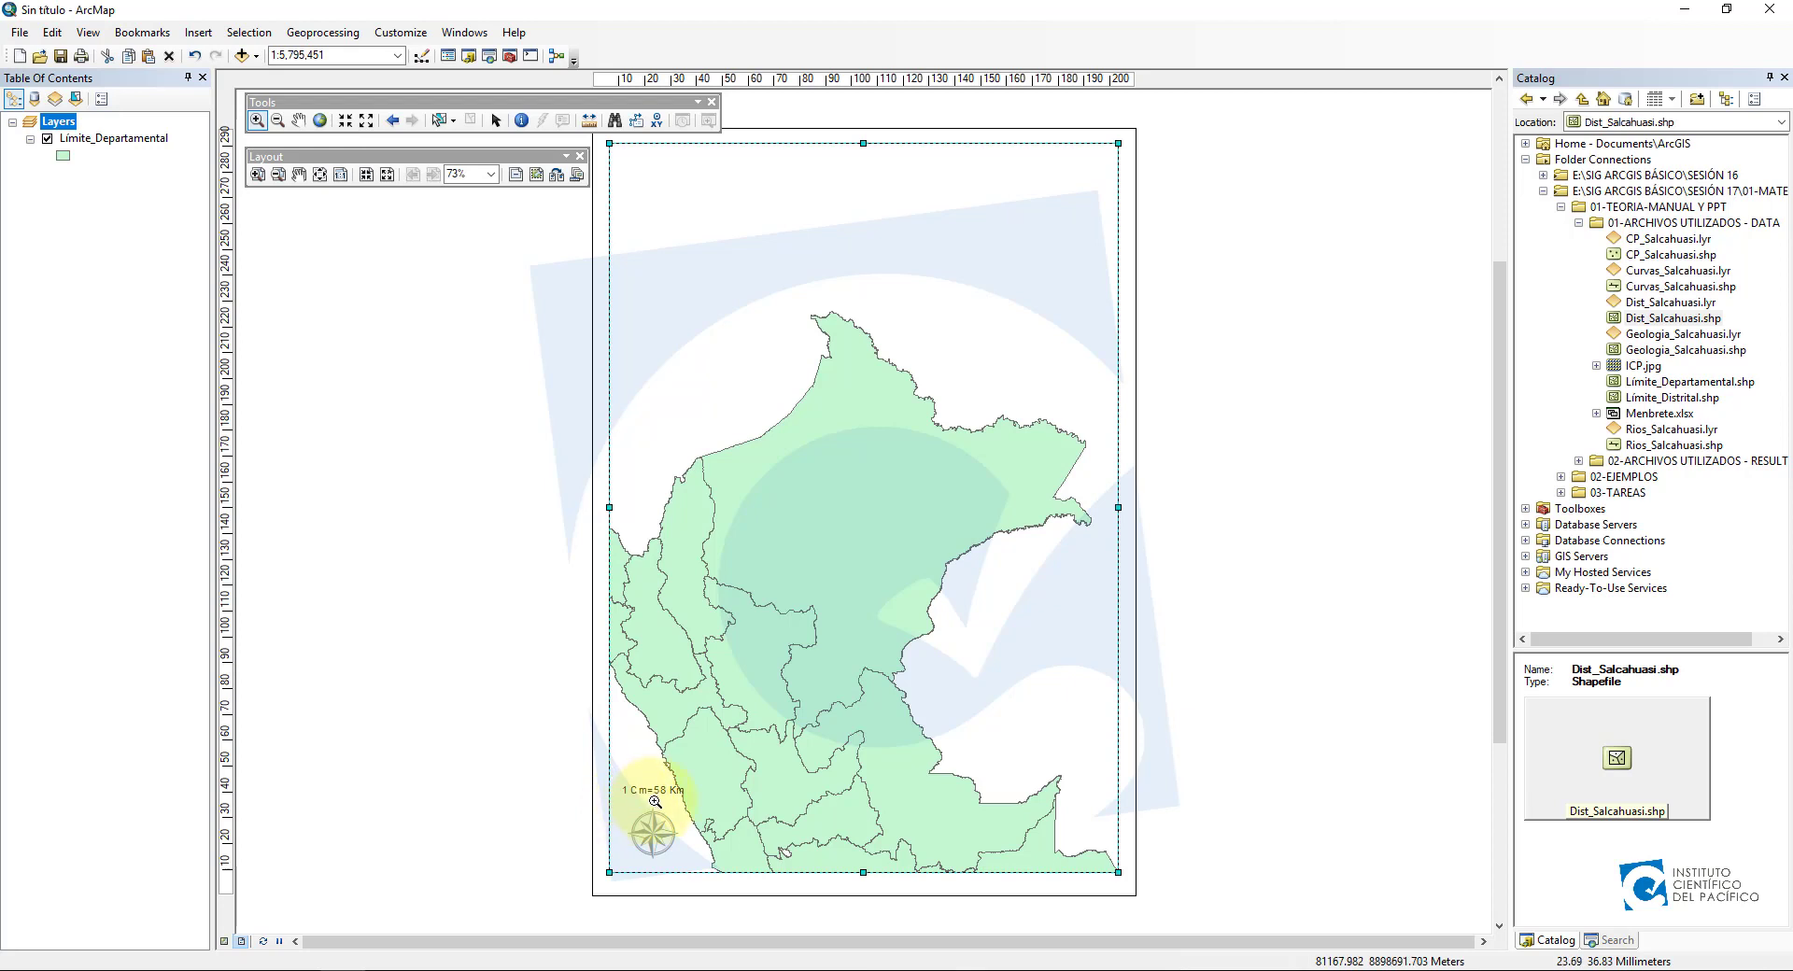
left_click(696, 475)
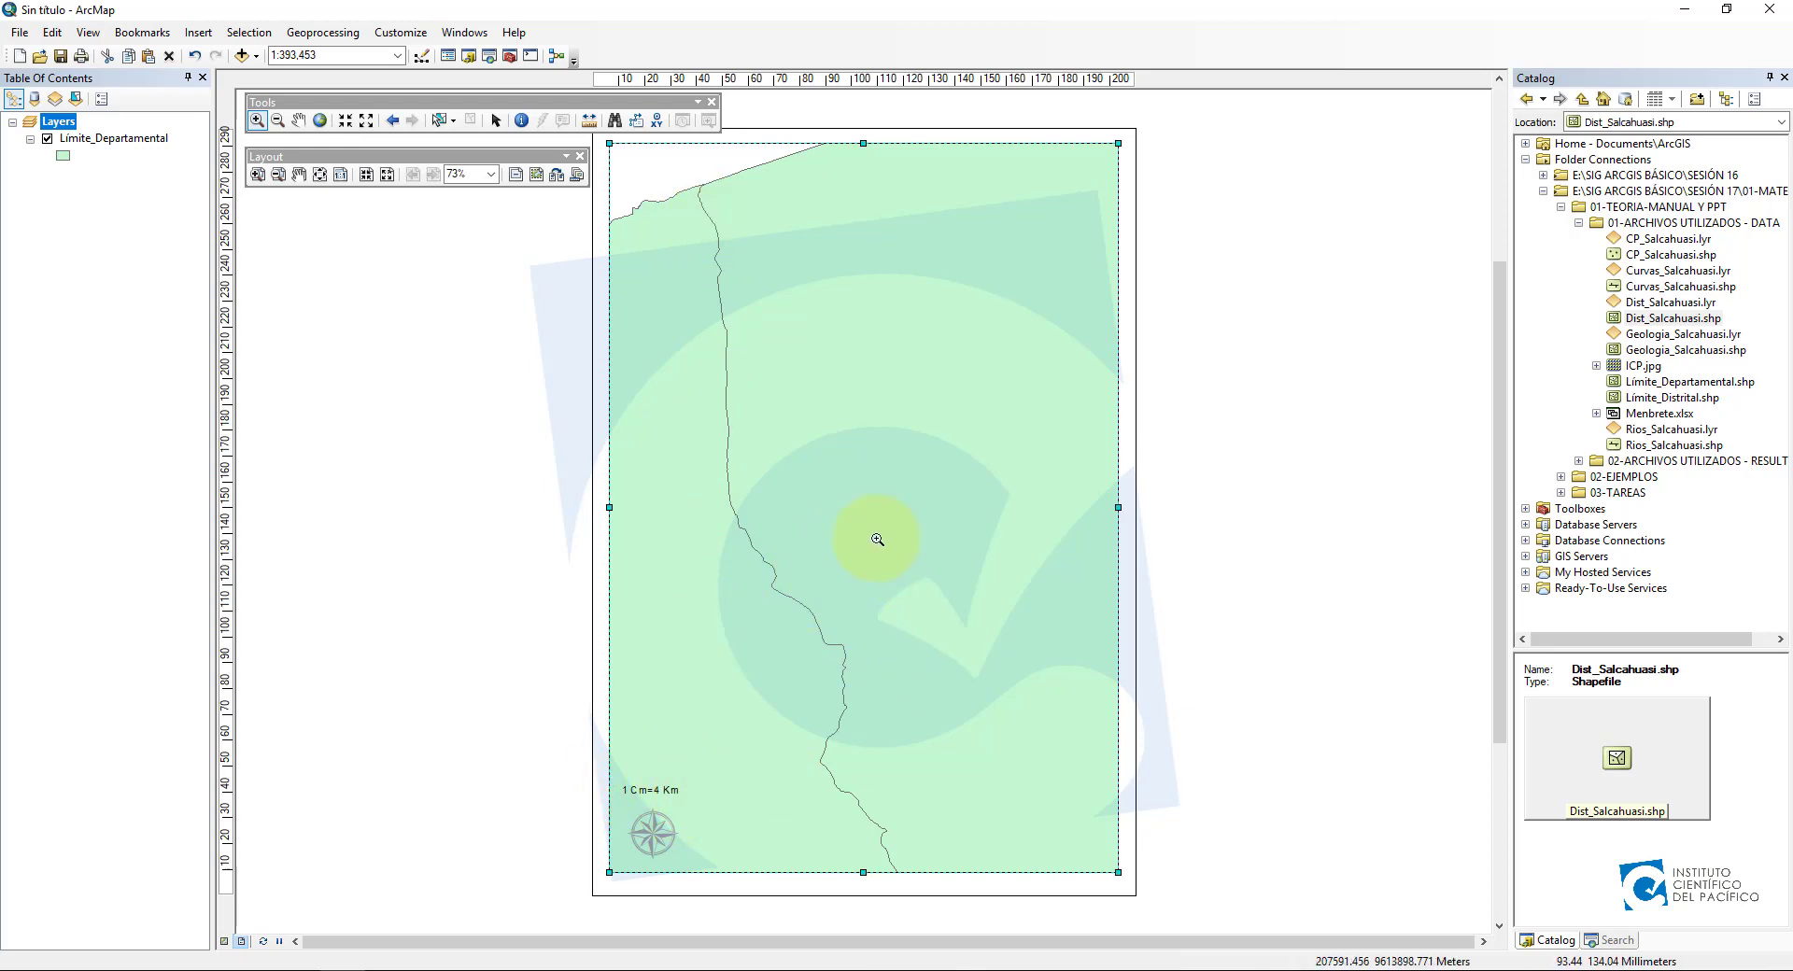
left_click(321, 121)
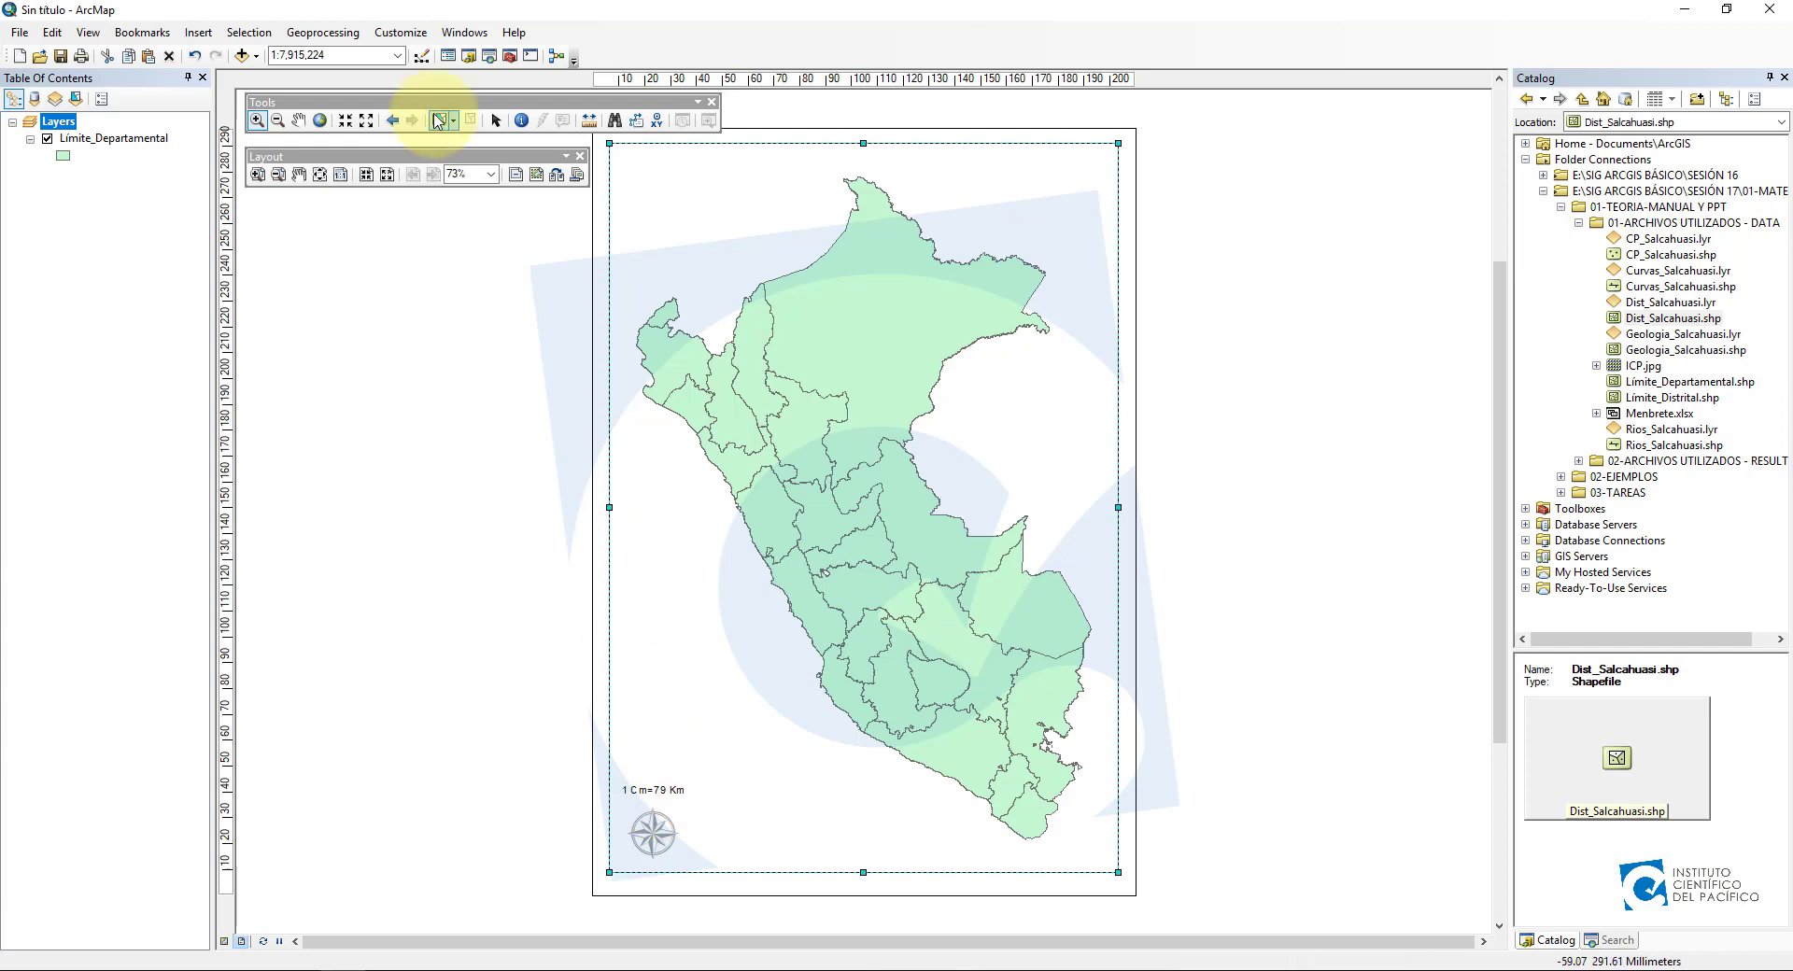
Move the scale text to the lower-right side of the north arrow.
left_click(495, 119)
left_click(667, 790)
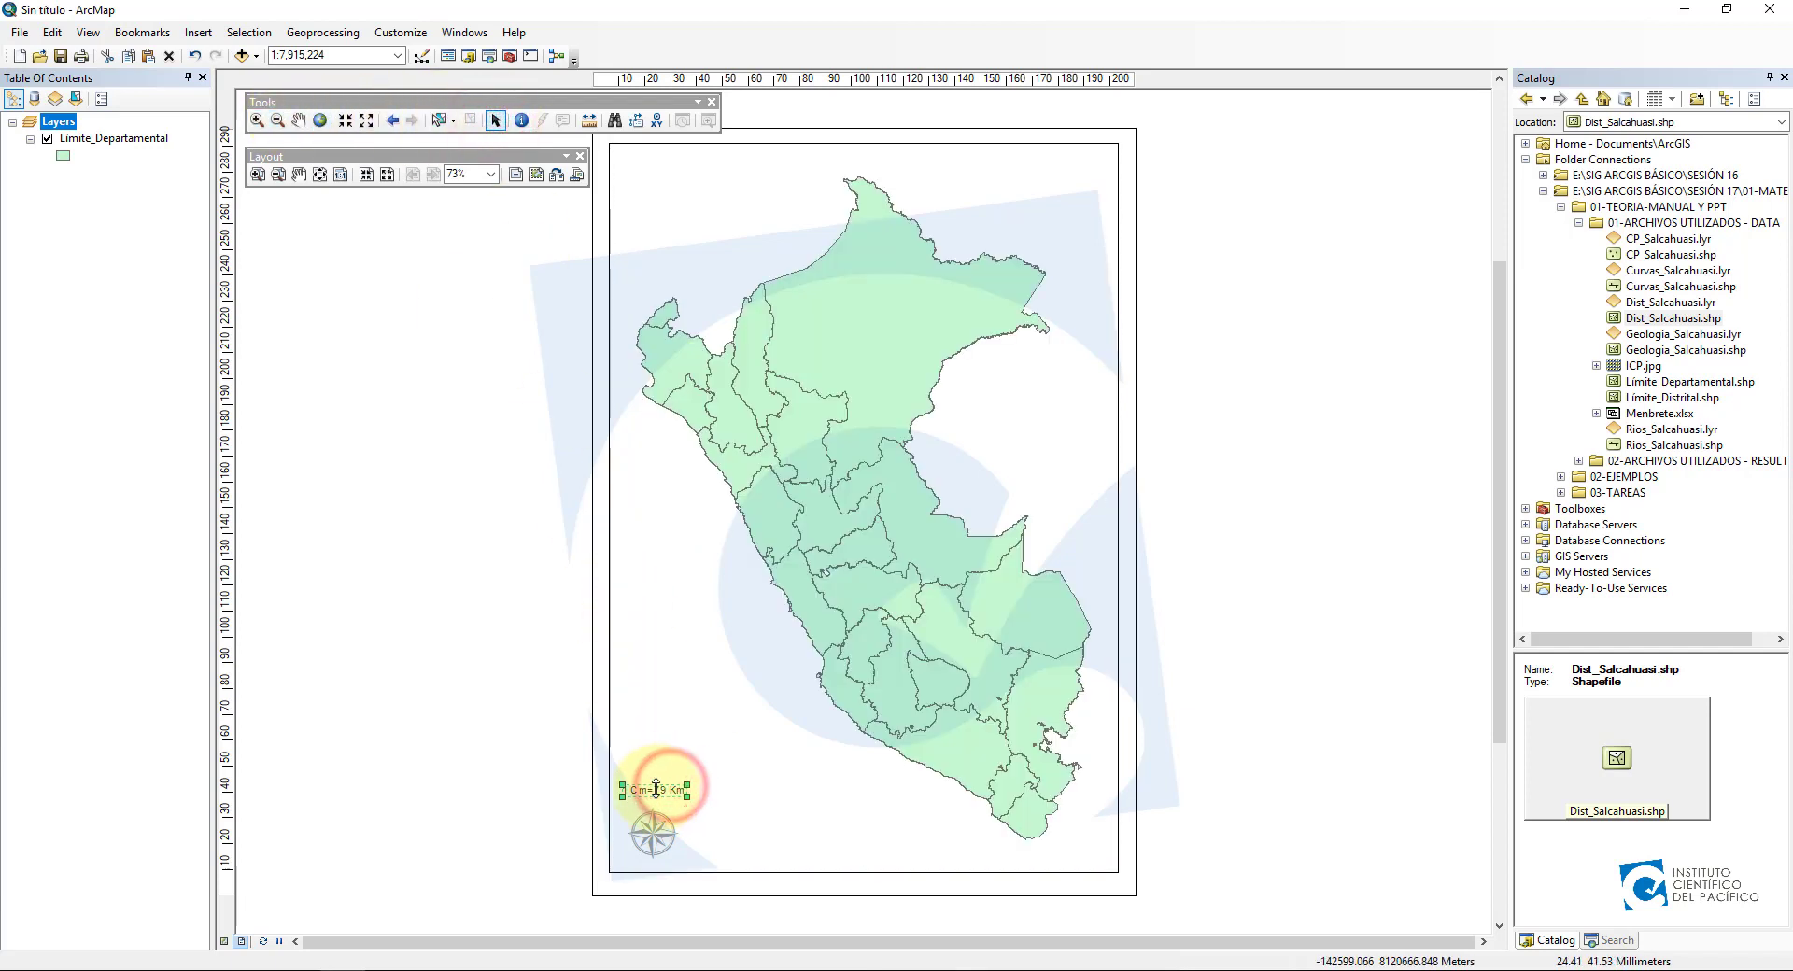
left_click_drag(631, 794, 696, 854)
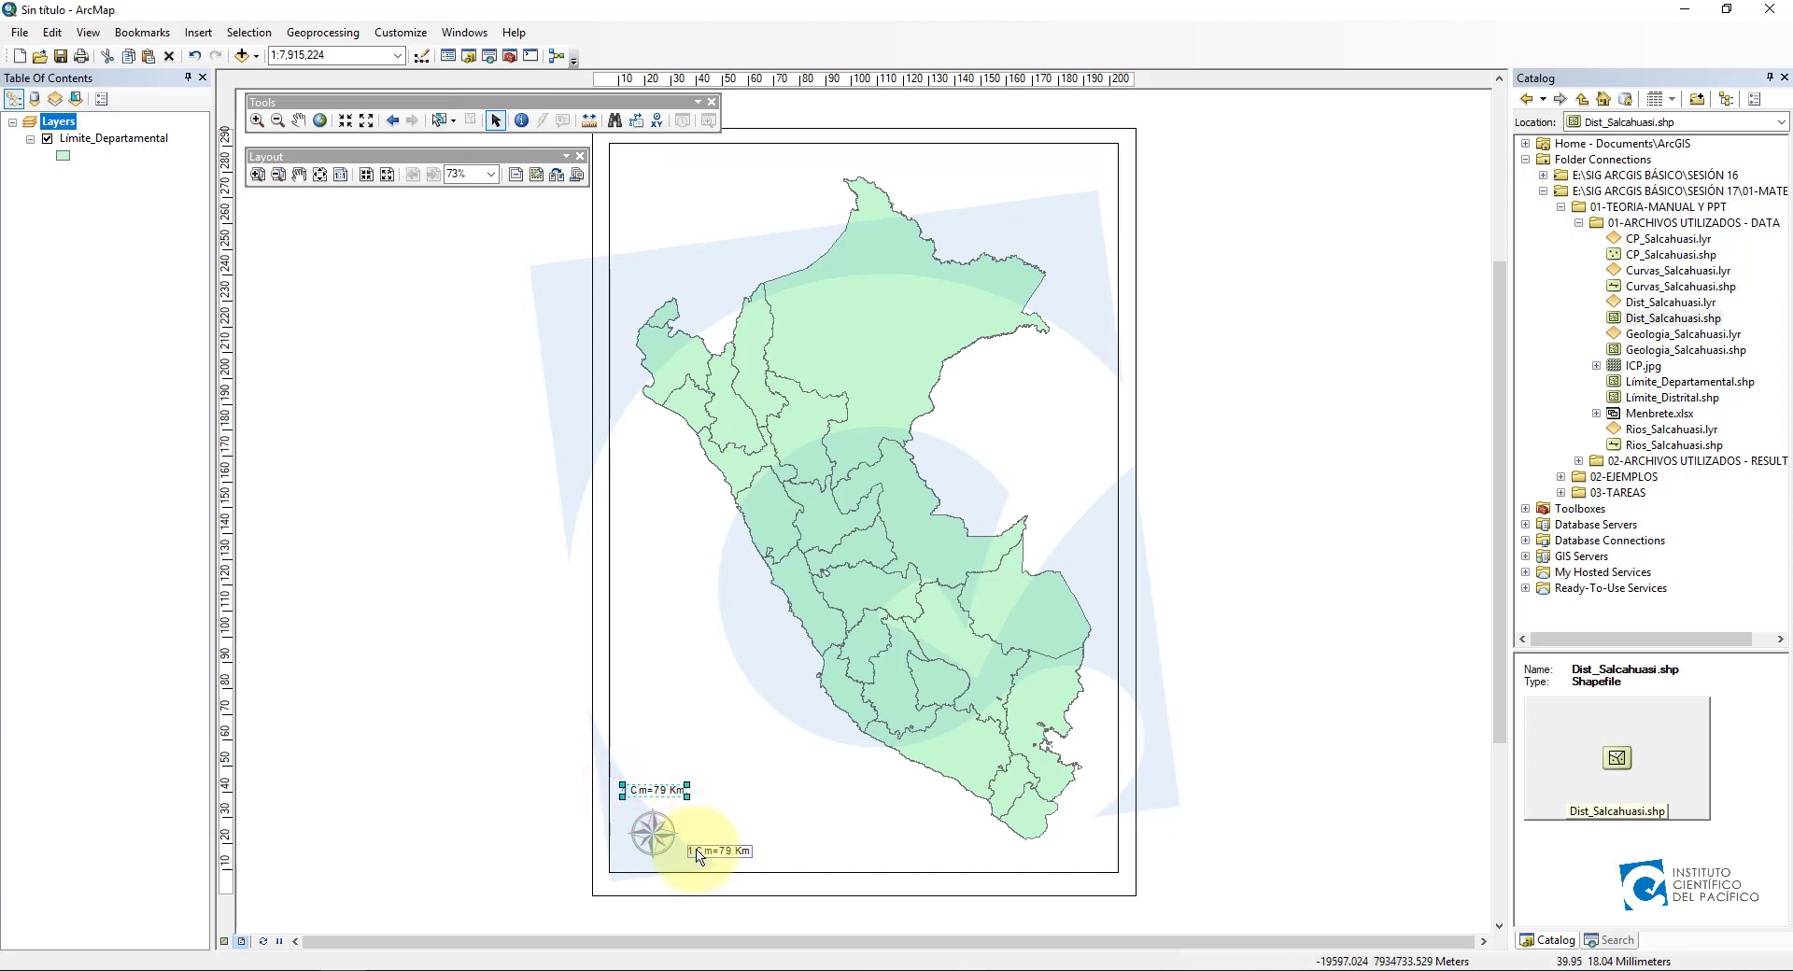
Insert the map title "Departamentos de Perú" and place it at the upper edge of the data frame.
left_click(198, 32)
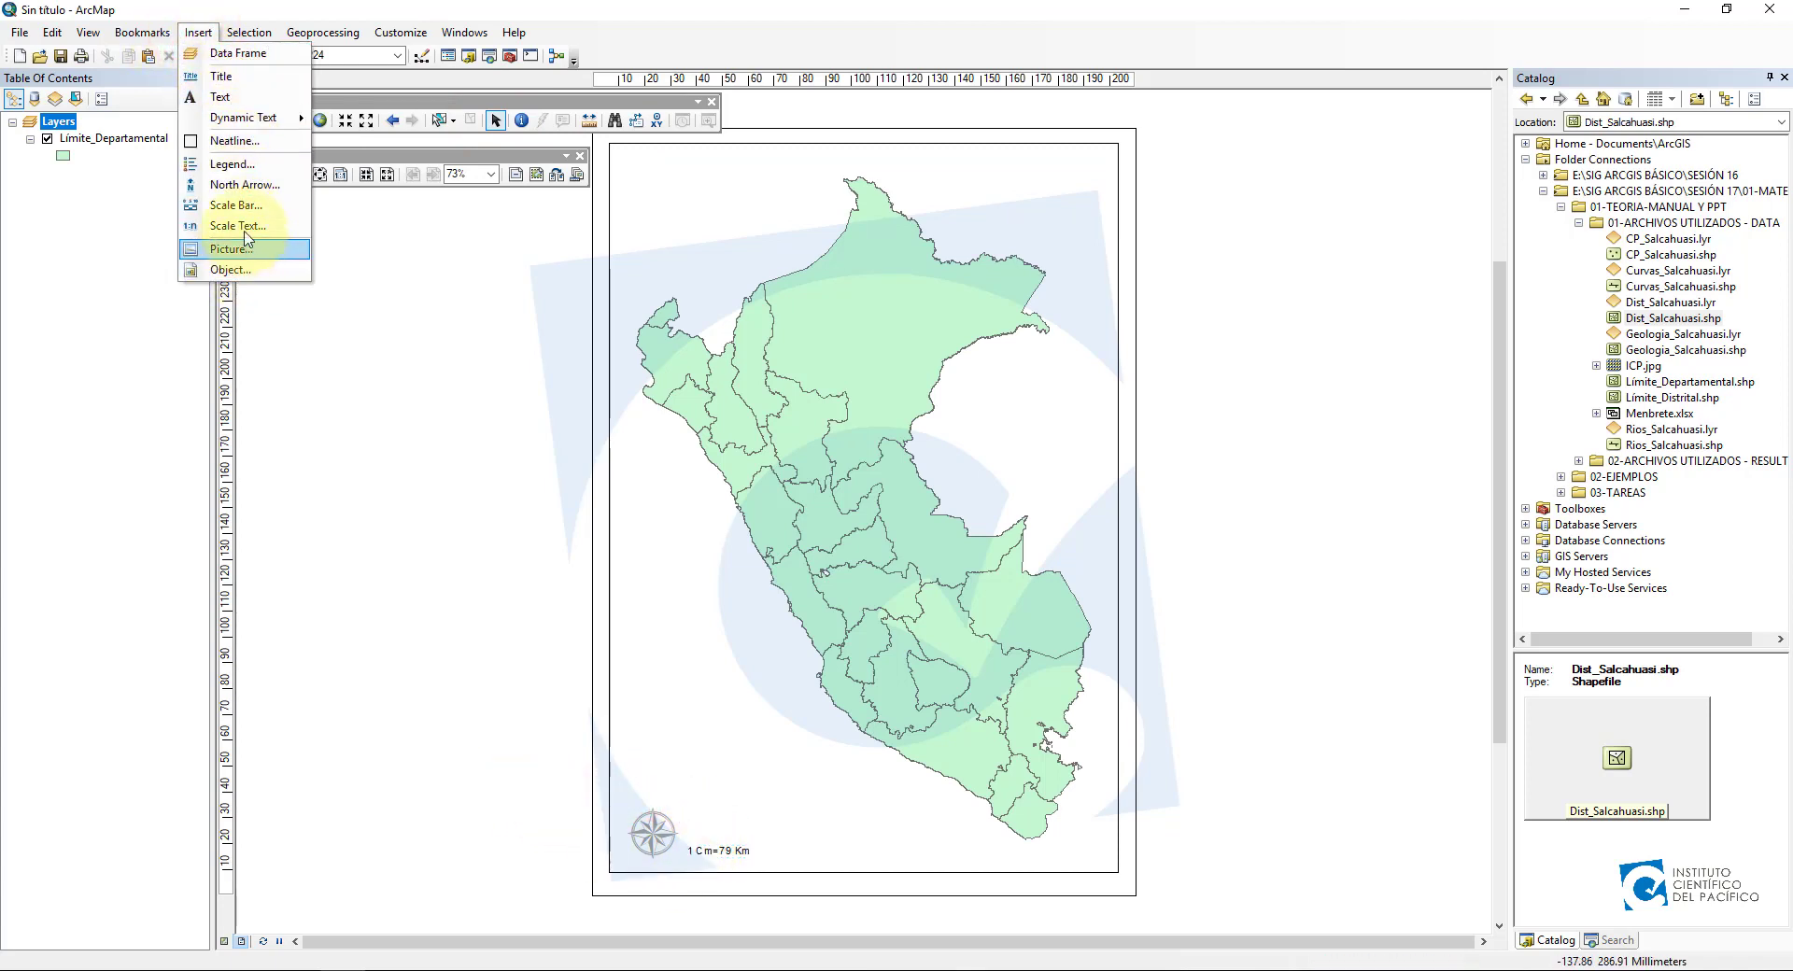
left_click(237, 77)
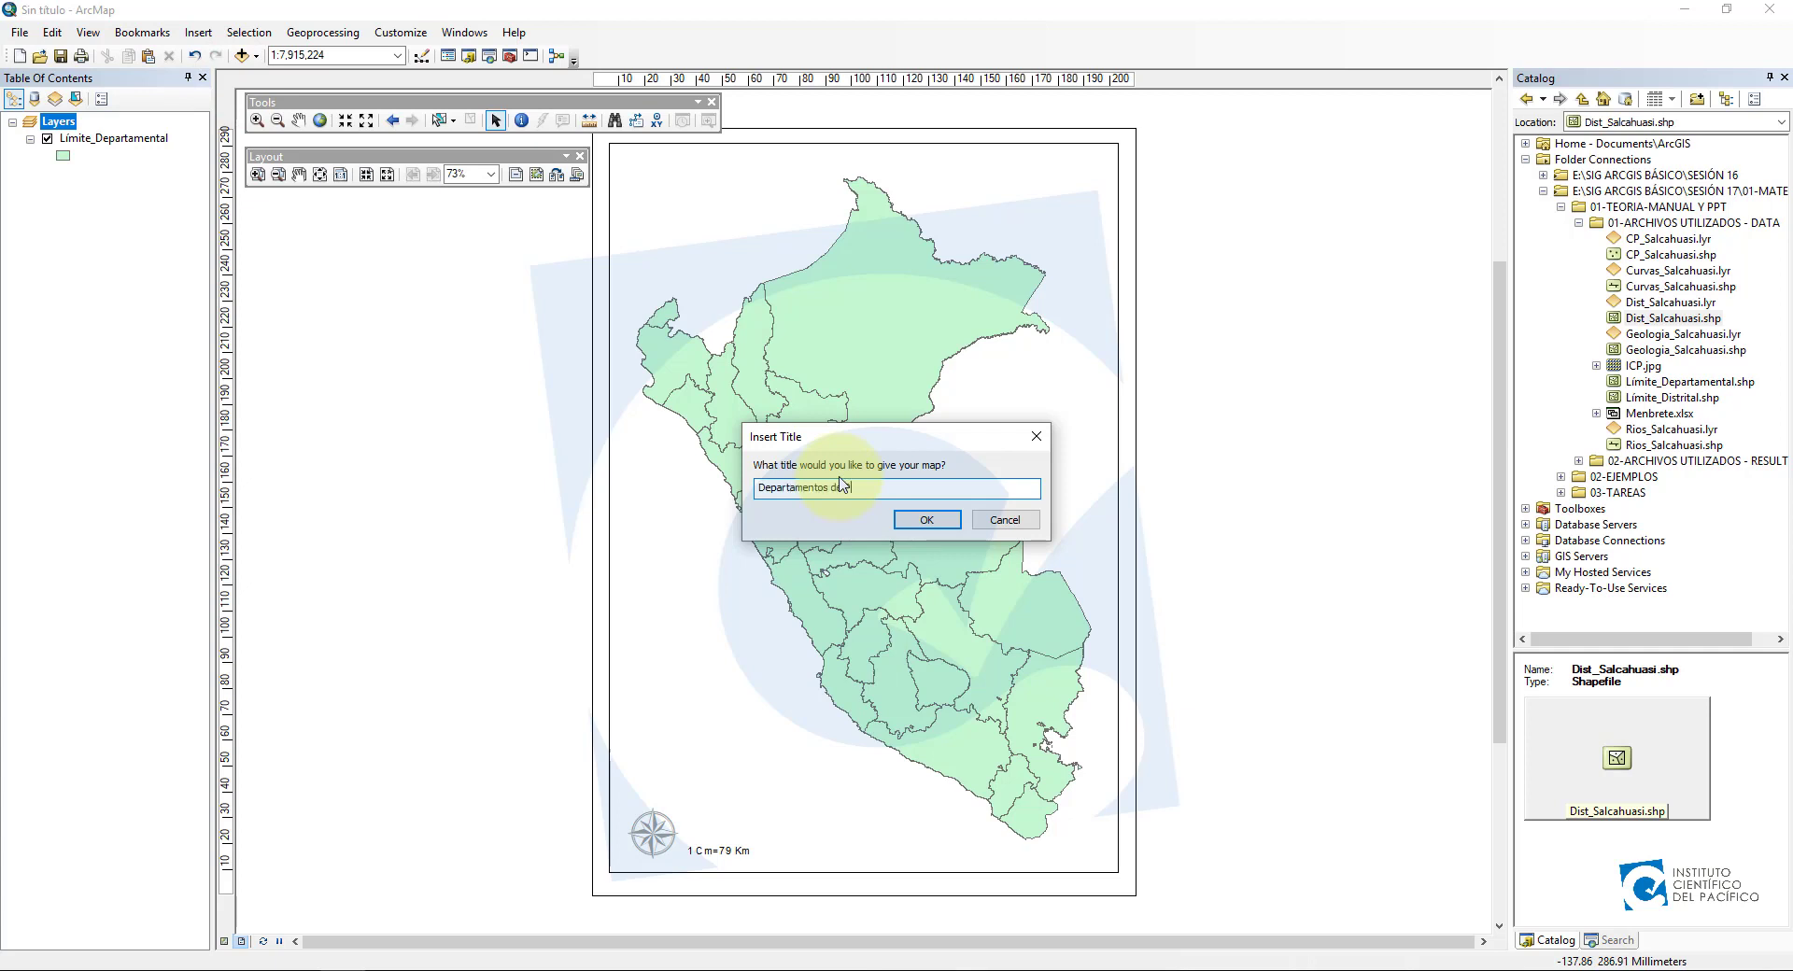
left_click(927, 520)
left_click_drag(738, 206, 729, 161)
Insert the current date as dynamic text and place it just above the scale text.
left_click(195, 34)
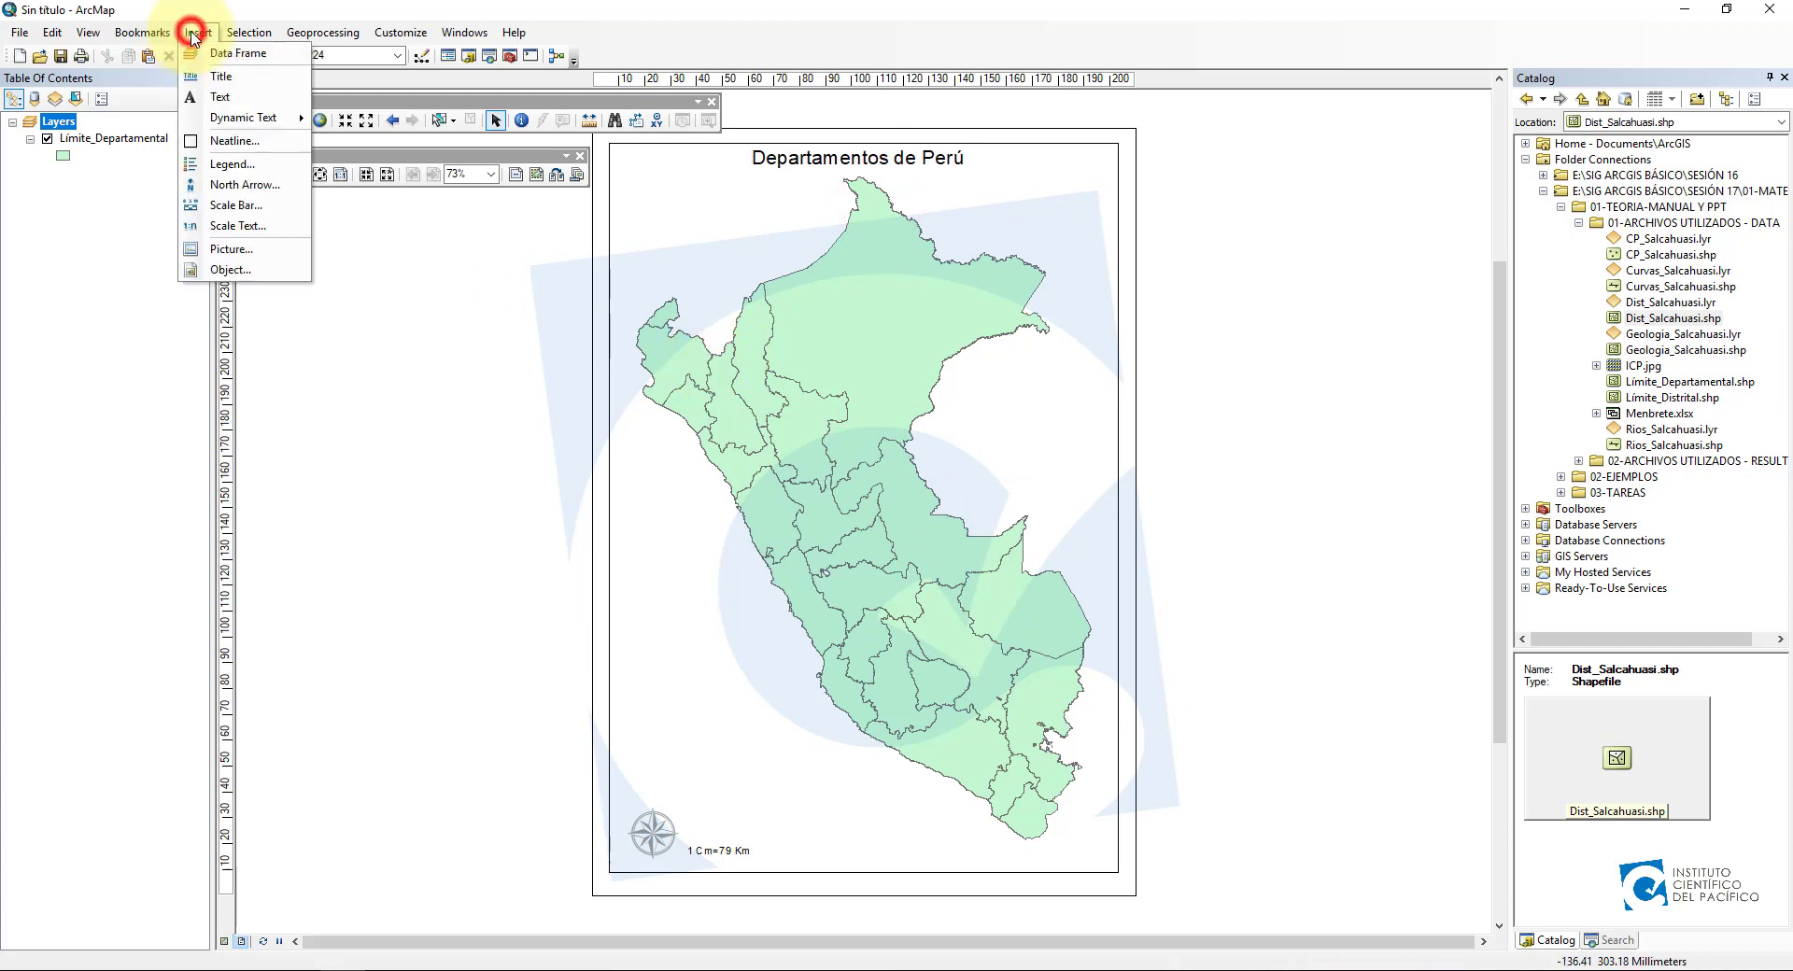
left_click(244, 110)
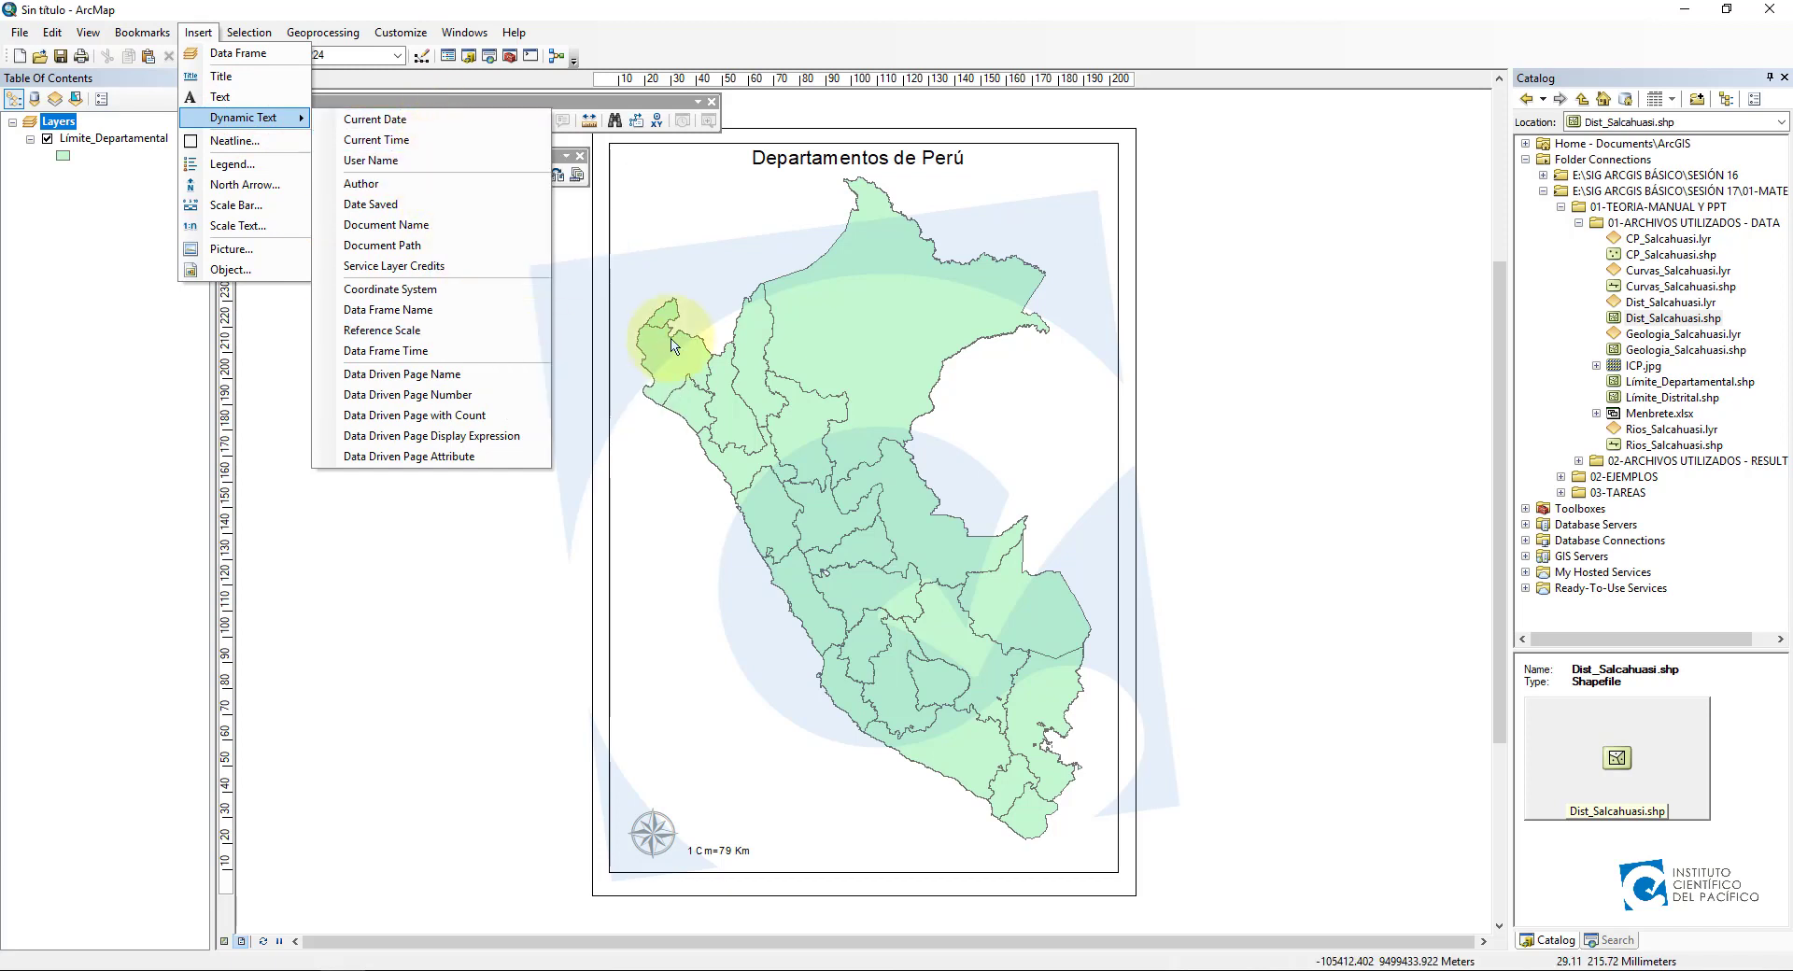
left_click(411, 120)
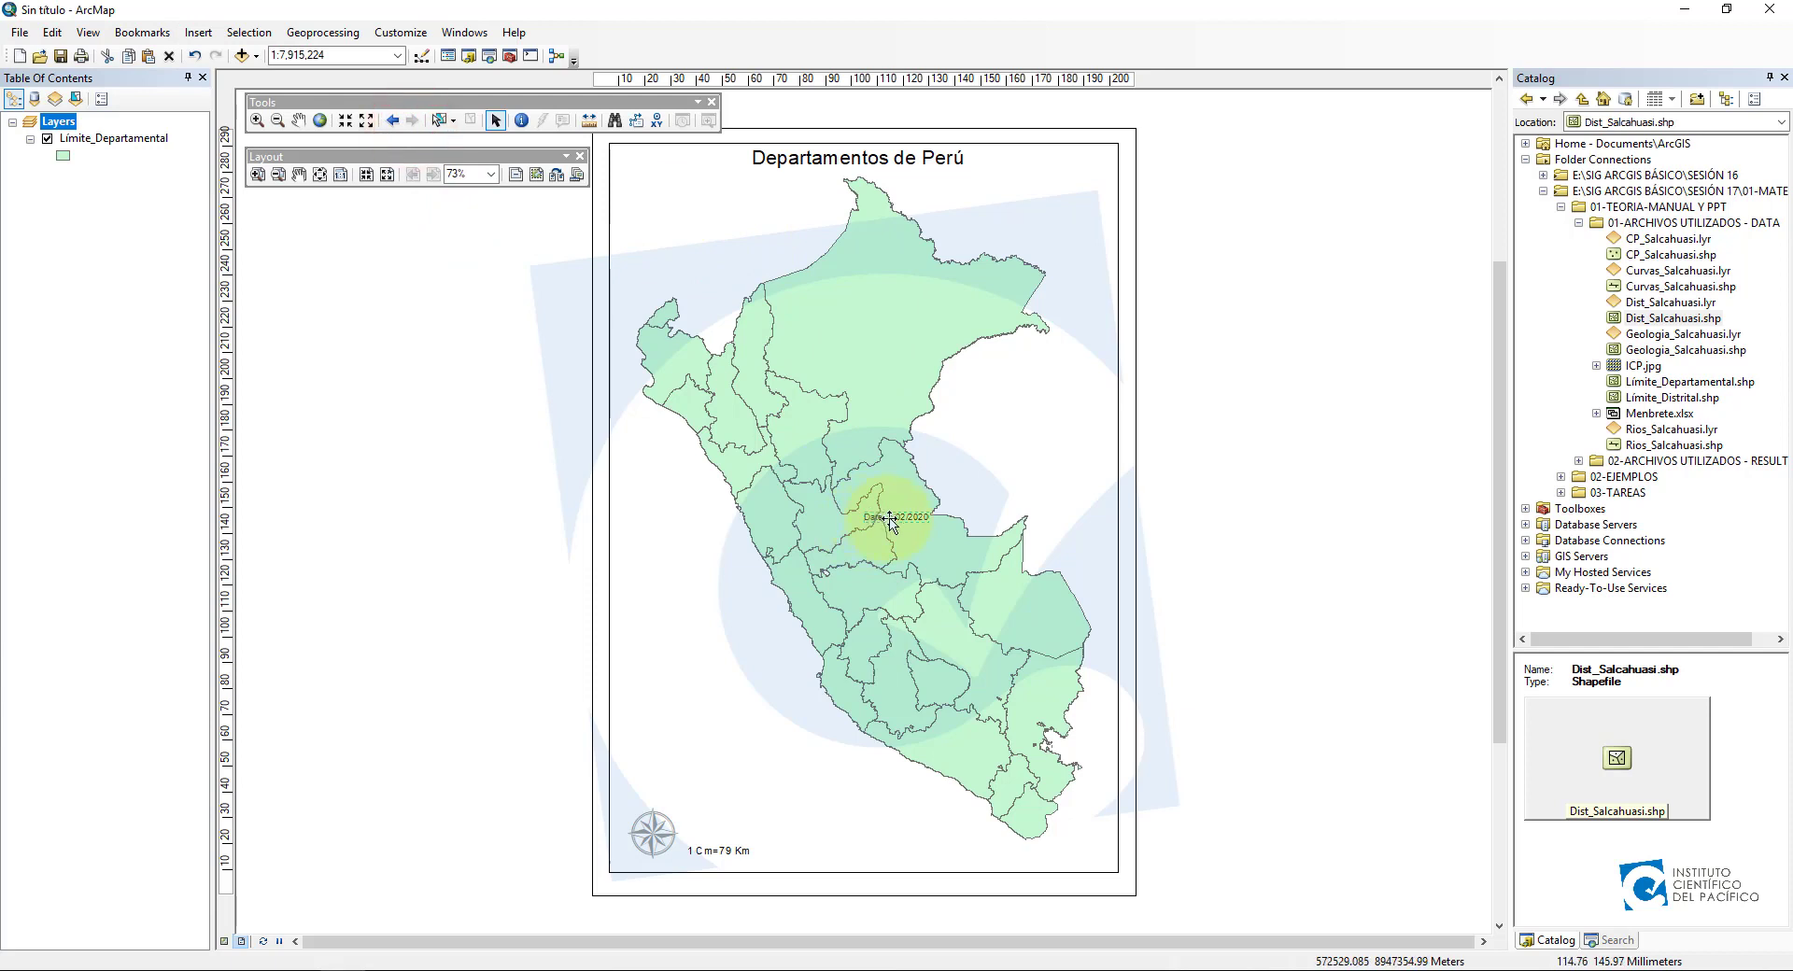
left_click_drag(887, 521, 716, 845)
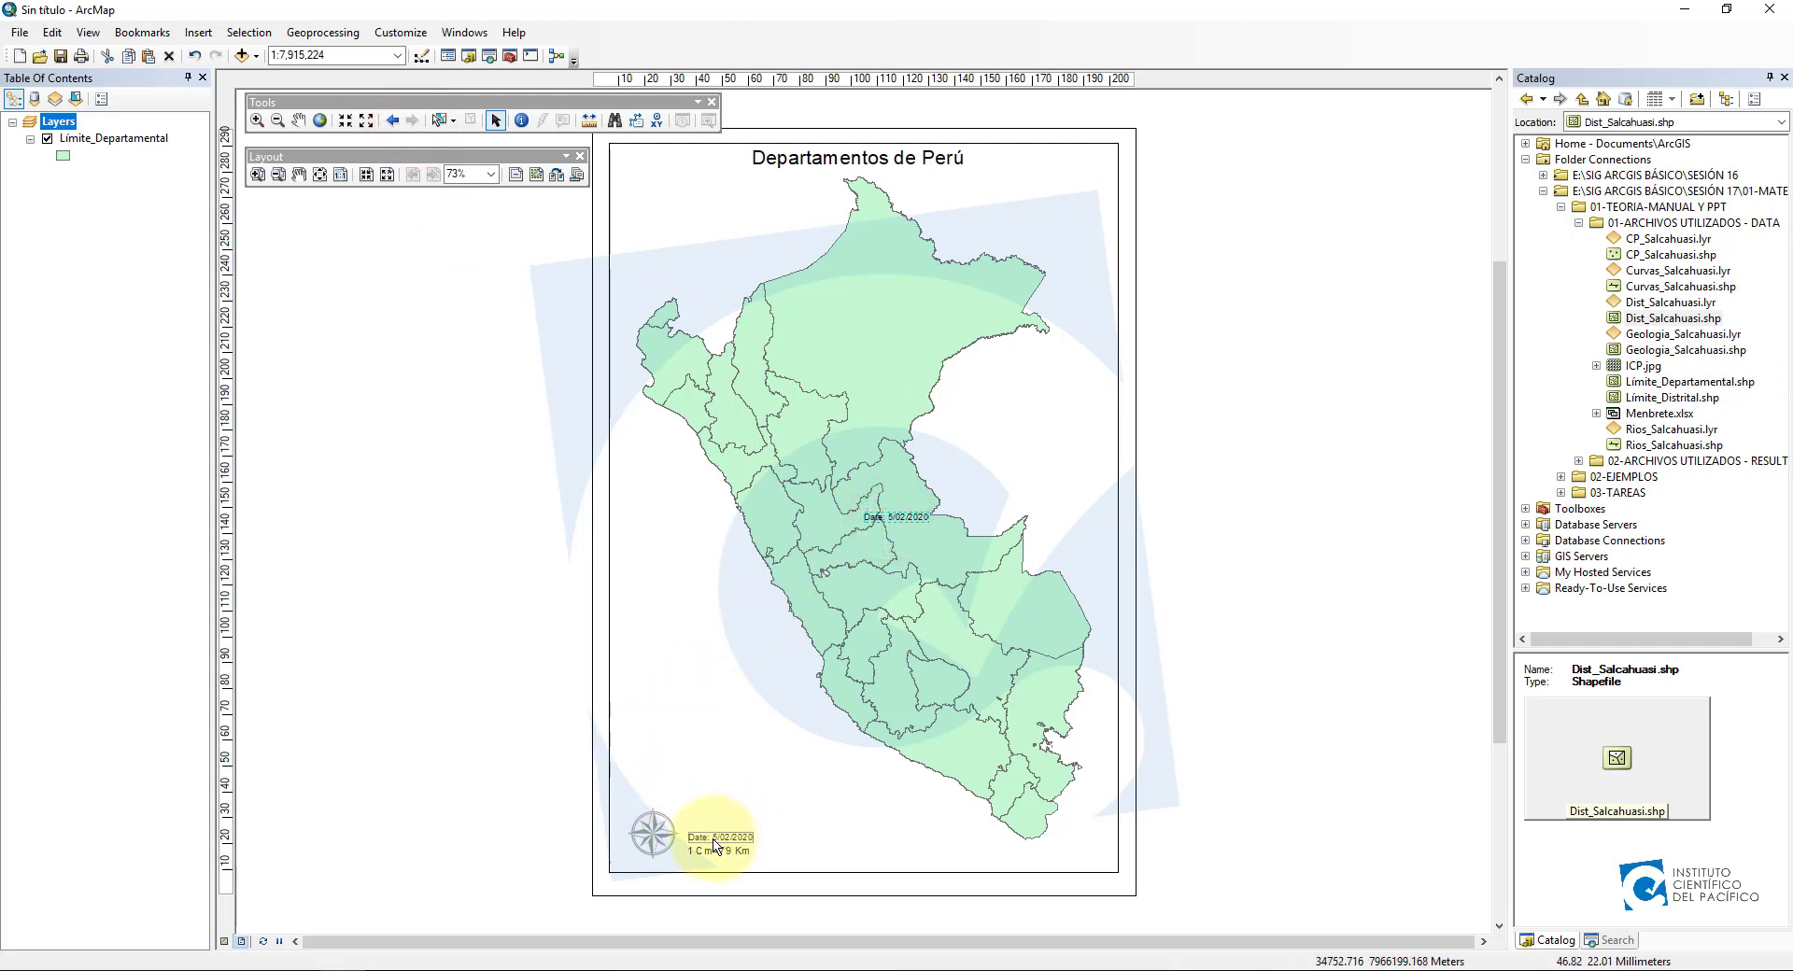
left_click(444, 731)
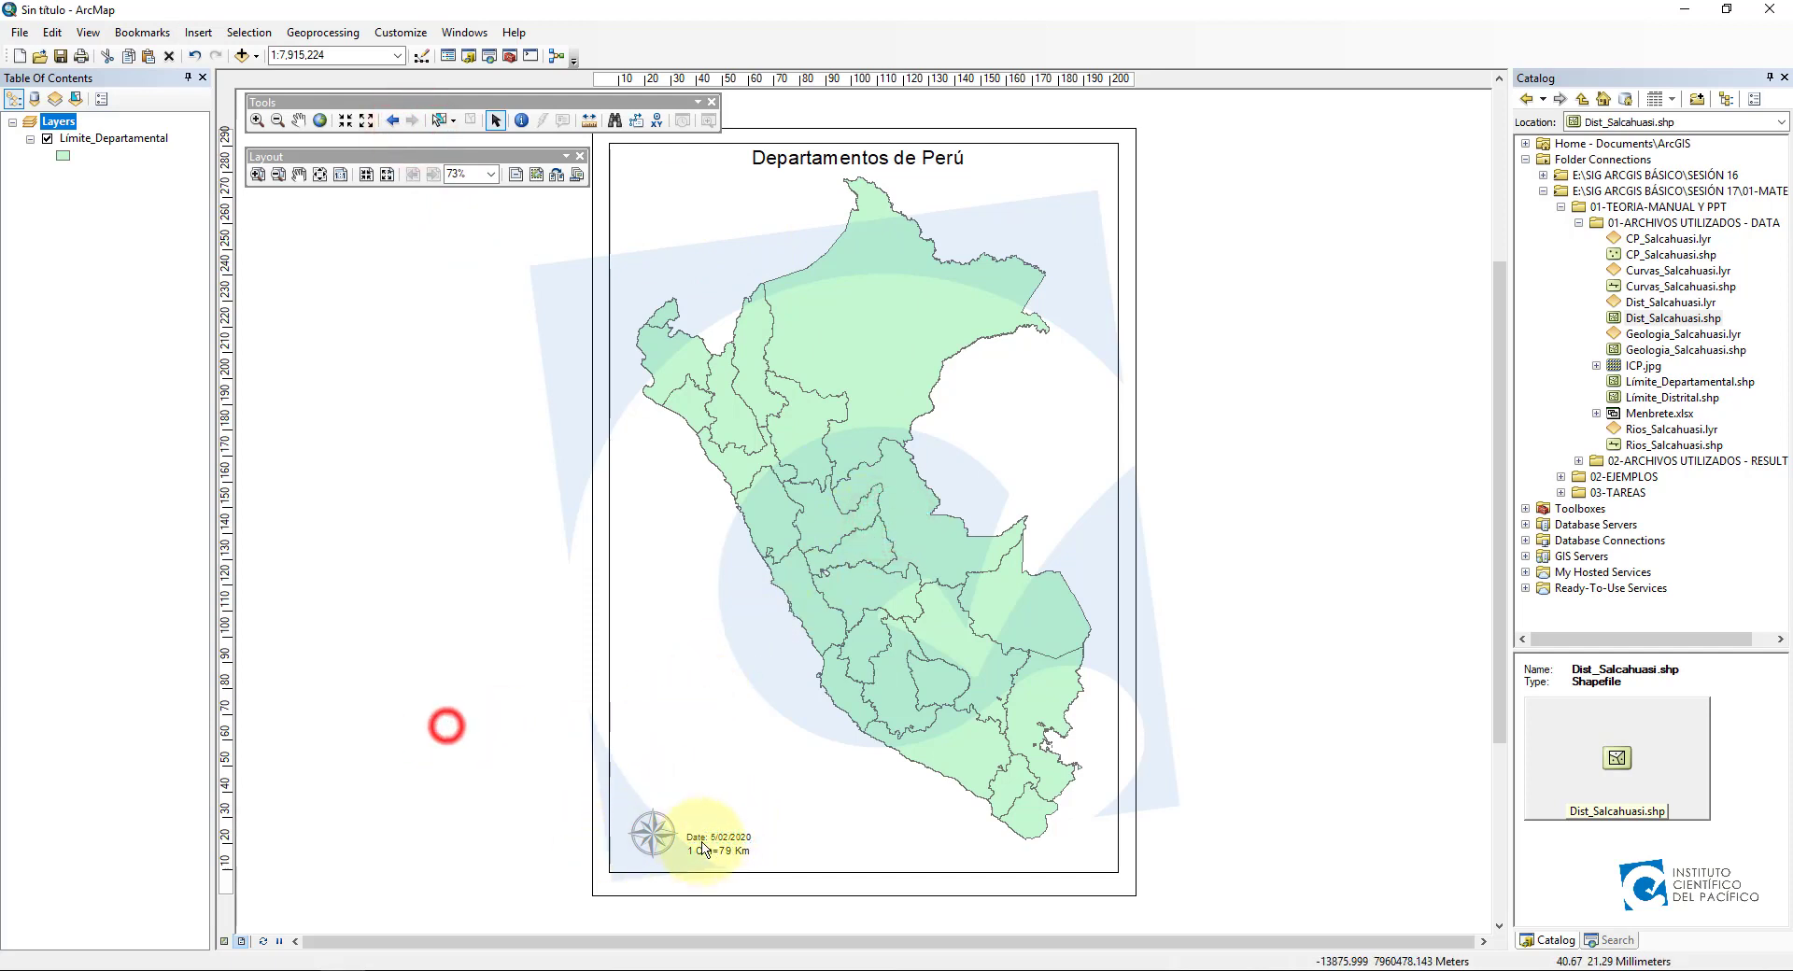
left_click(708, 837)
left_click(480, 733)
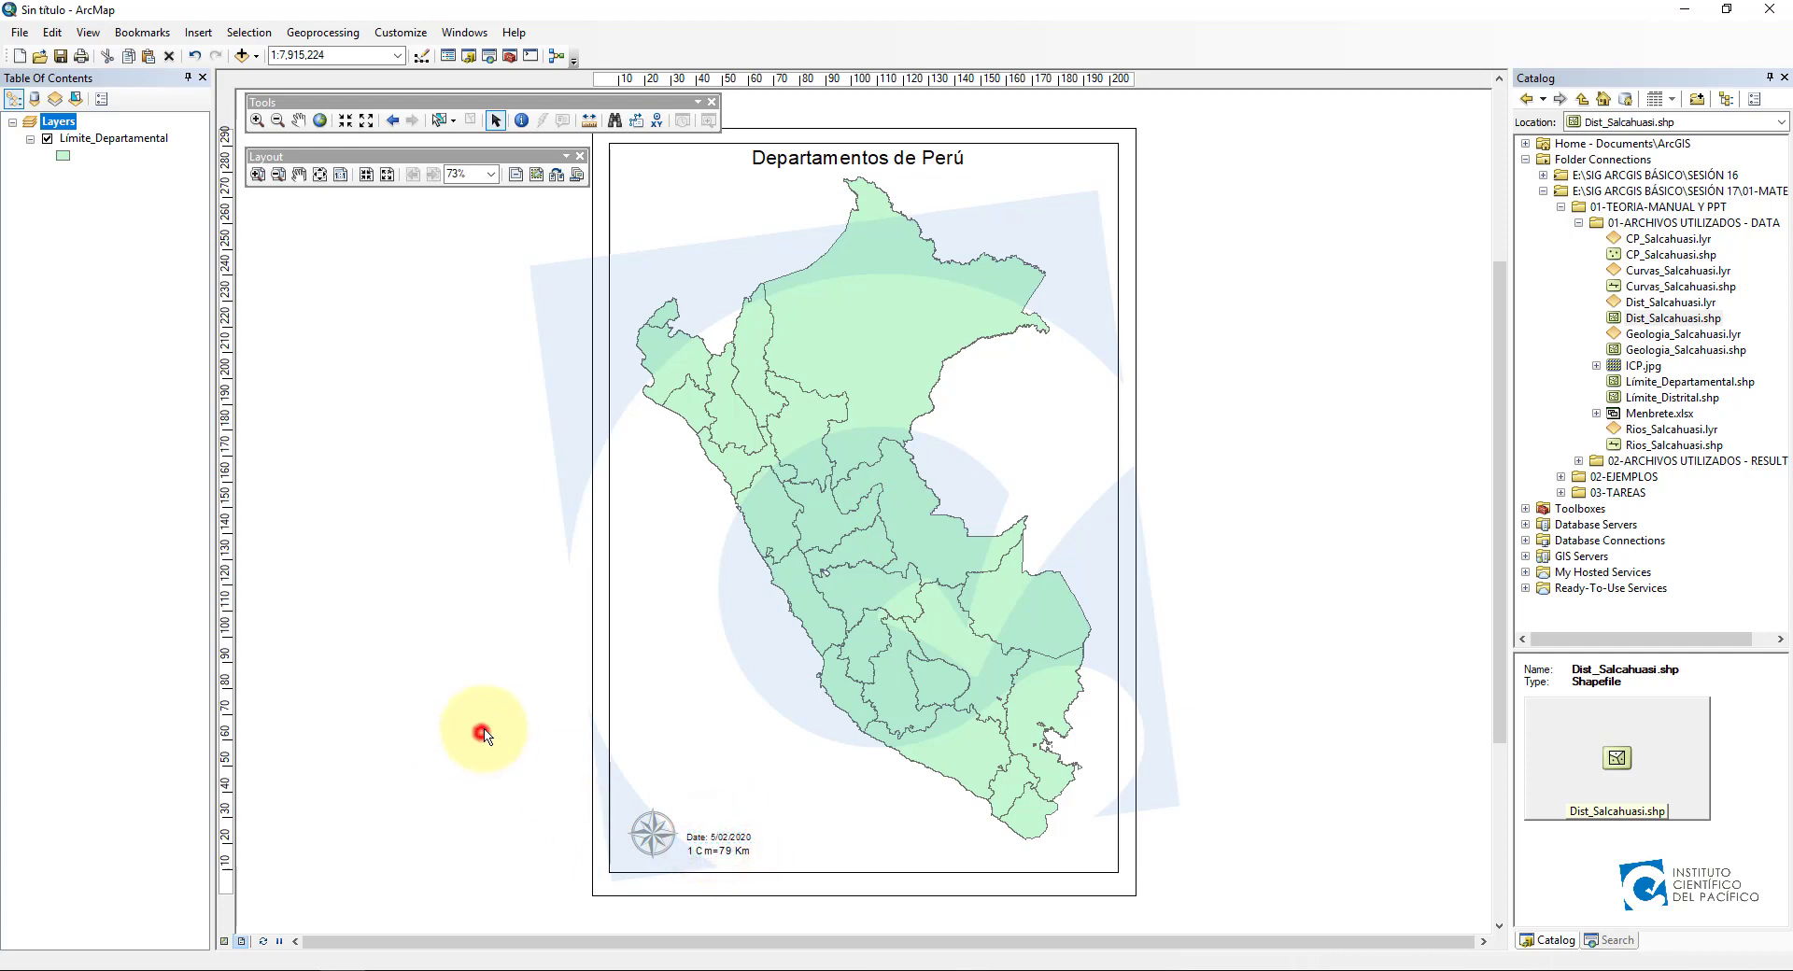
Place the date text below the scale text, and delete it from the layout.
left_click(713, 835)
key("ctrl+c")
key("ctrl+v")
left_click_drag(709, 838, 710, 870)
left_click(440, 732)
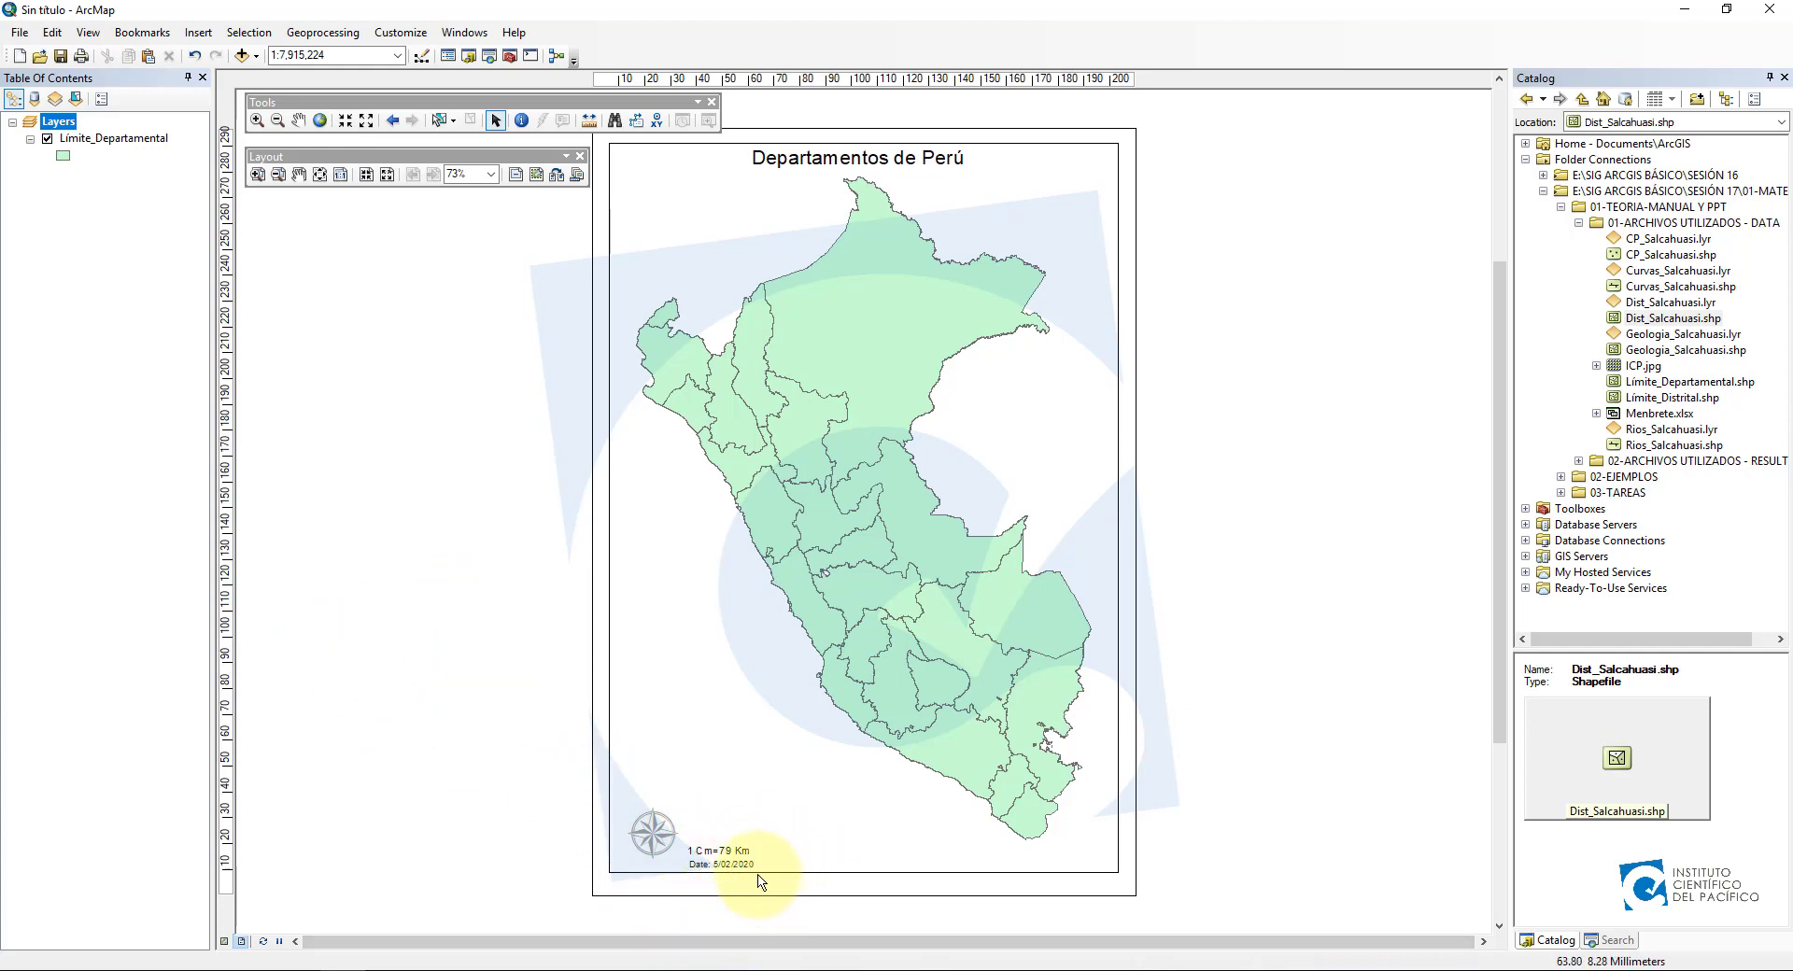
left_click(728, 865)
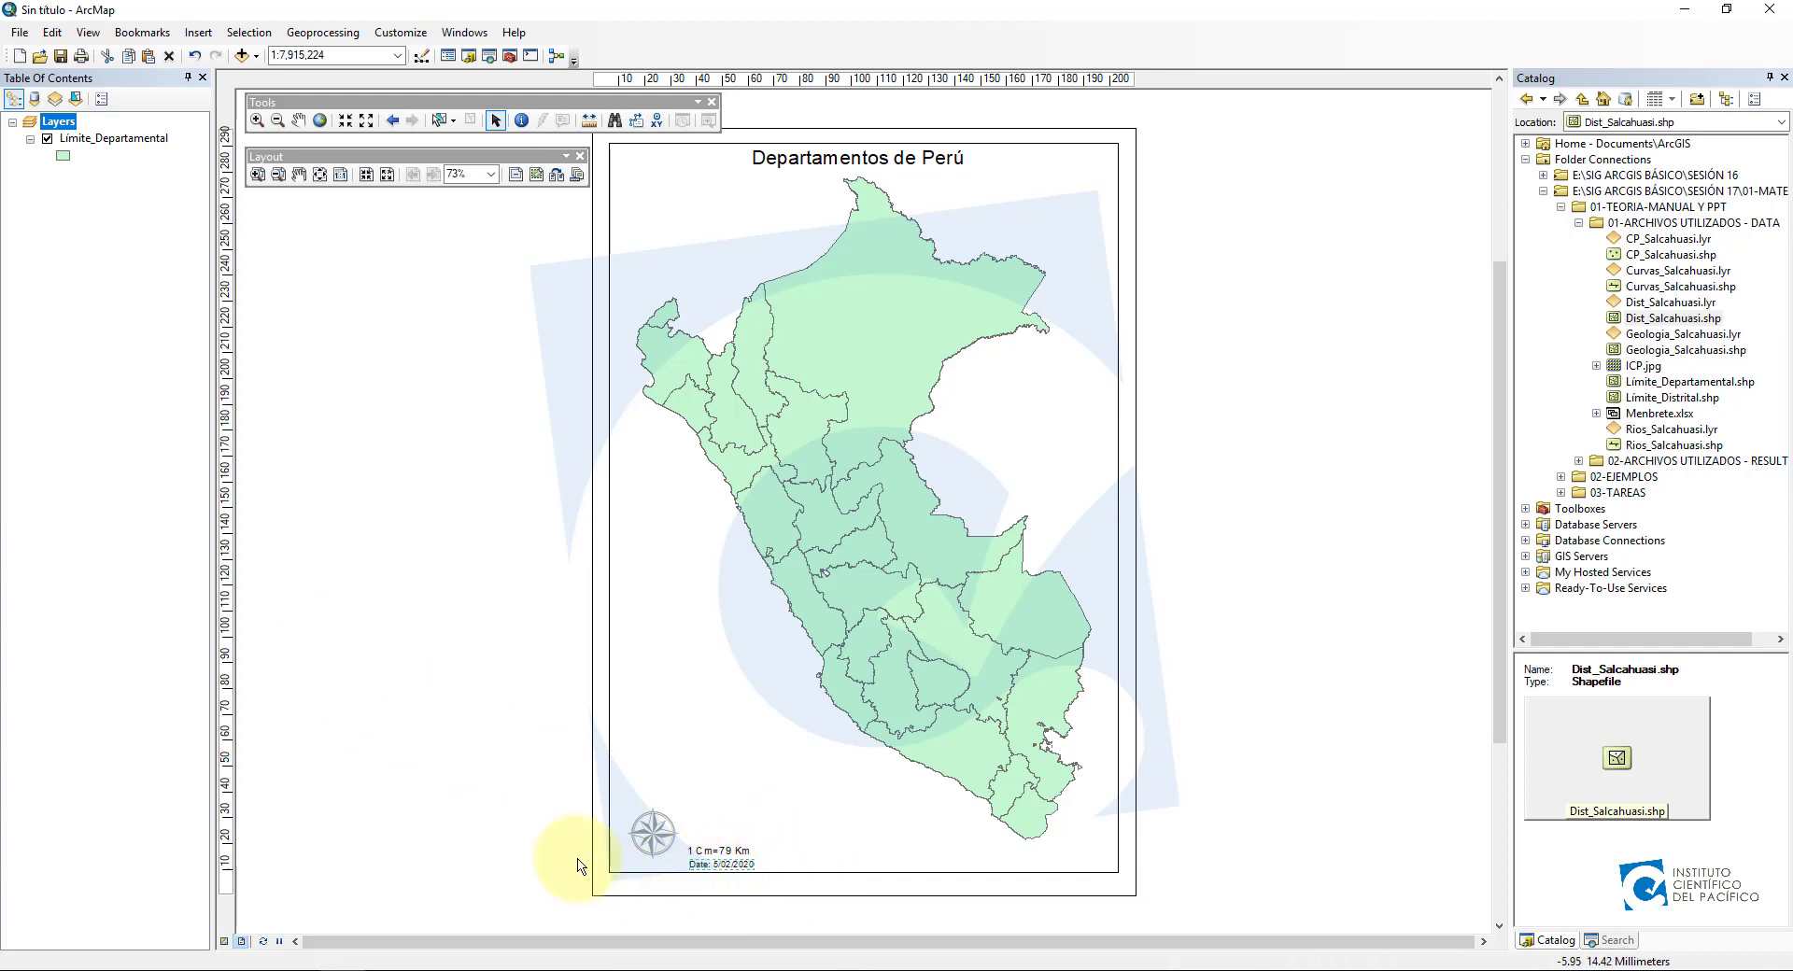
key("Delete")
left_click(197, 36)
left_click(264, 168)
left_click_drag(747, 291, 411, 300)
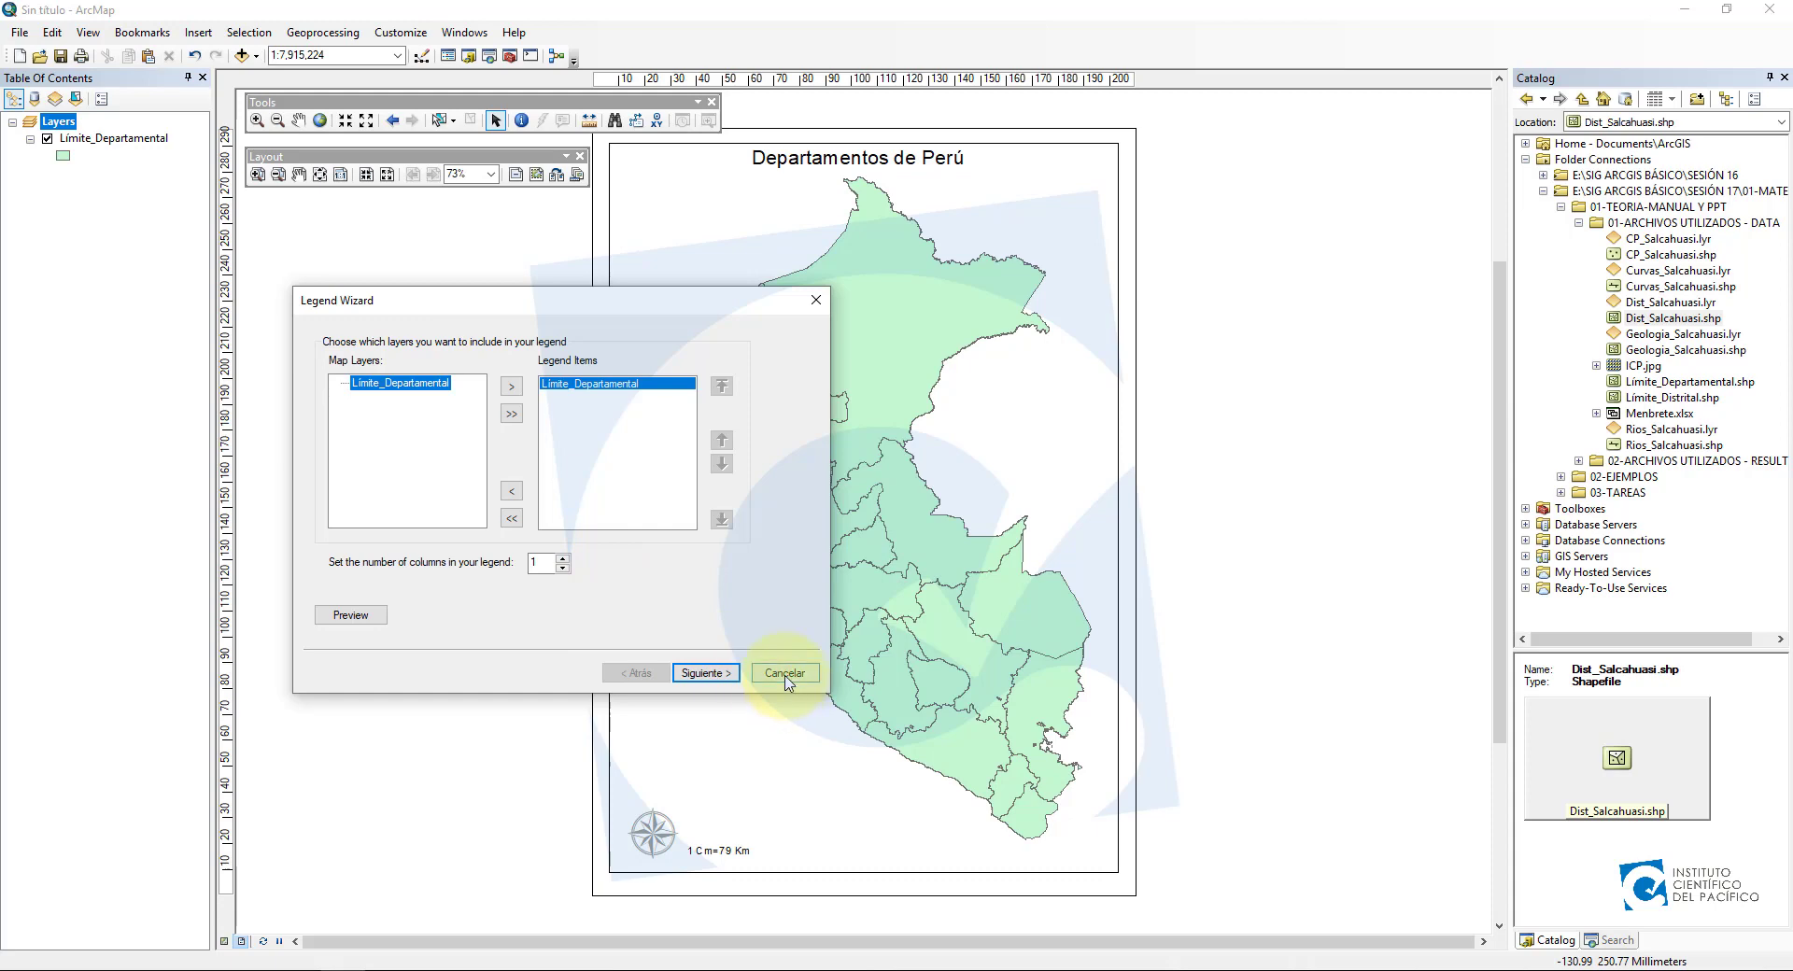
left_click(787, 680)
left_click(198, 31)
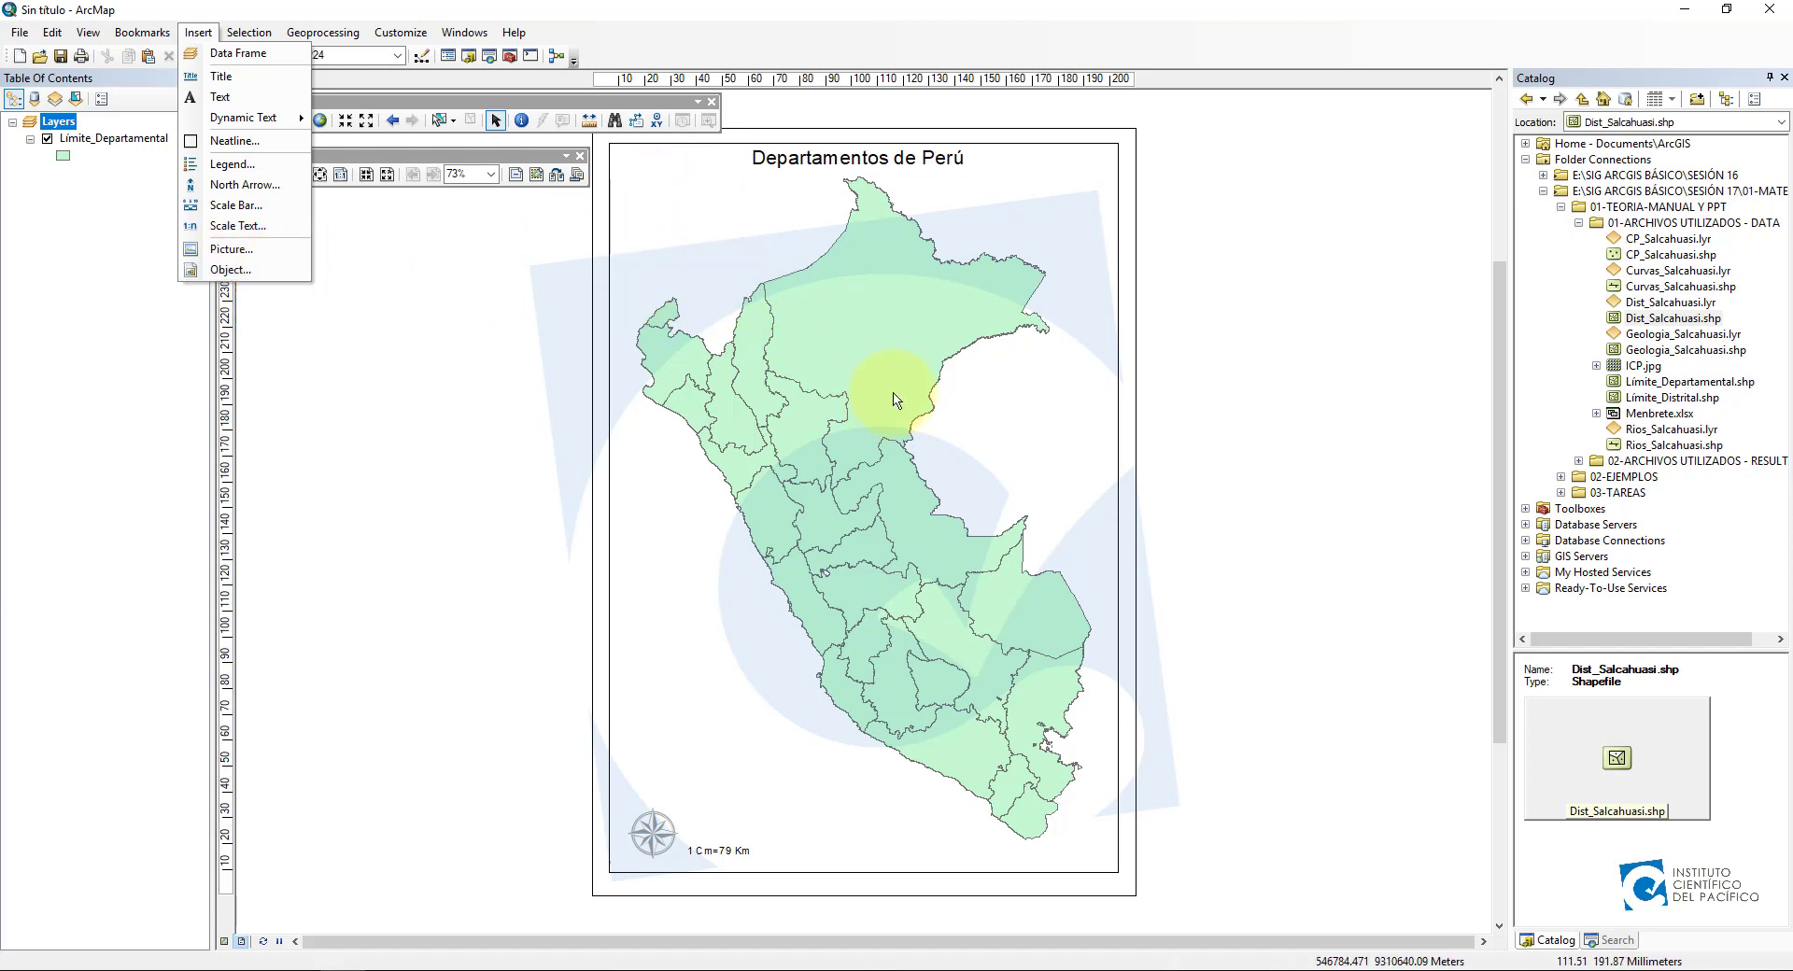
left_click(420, 208)
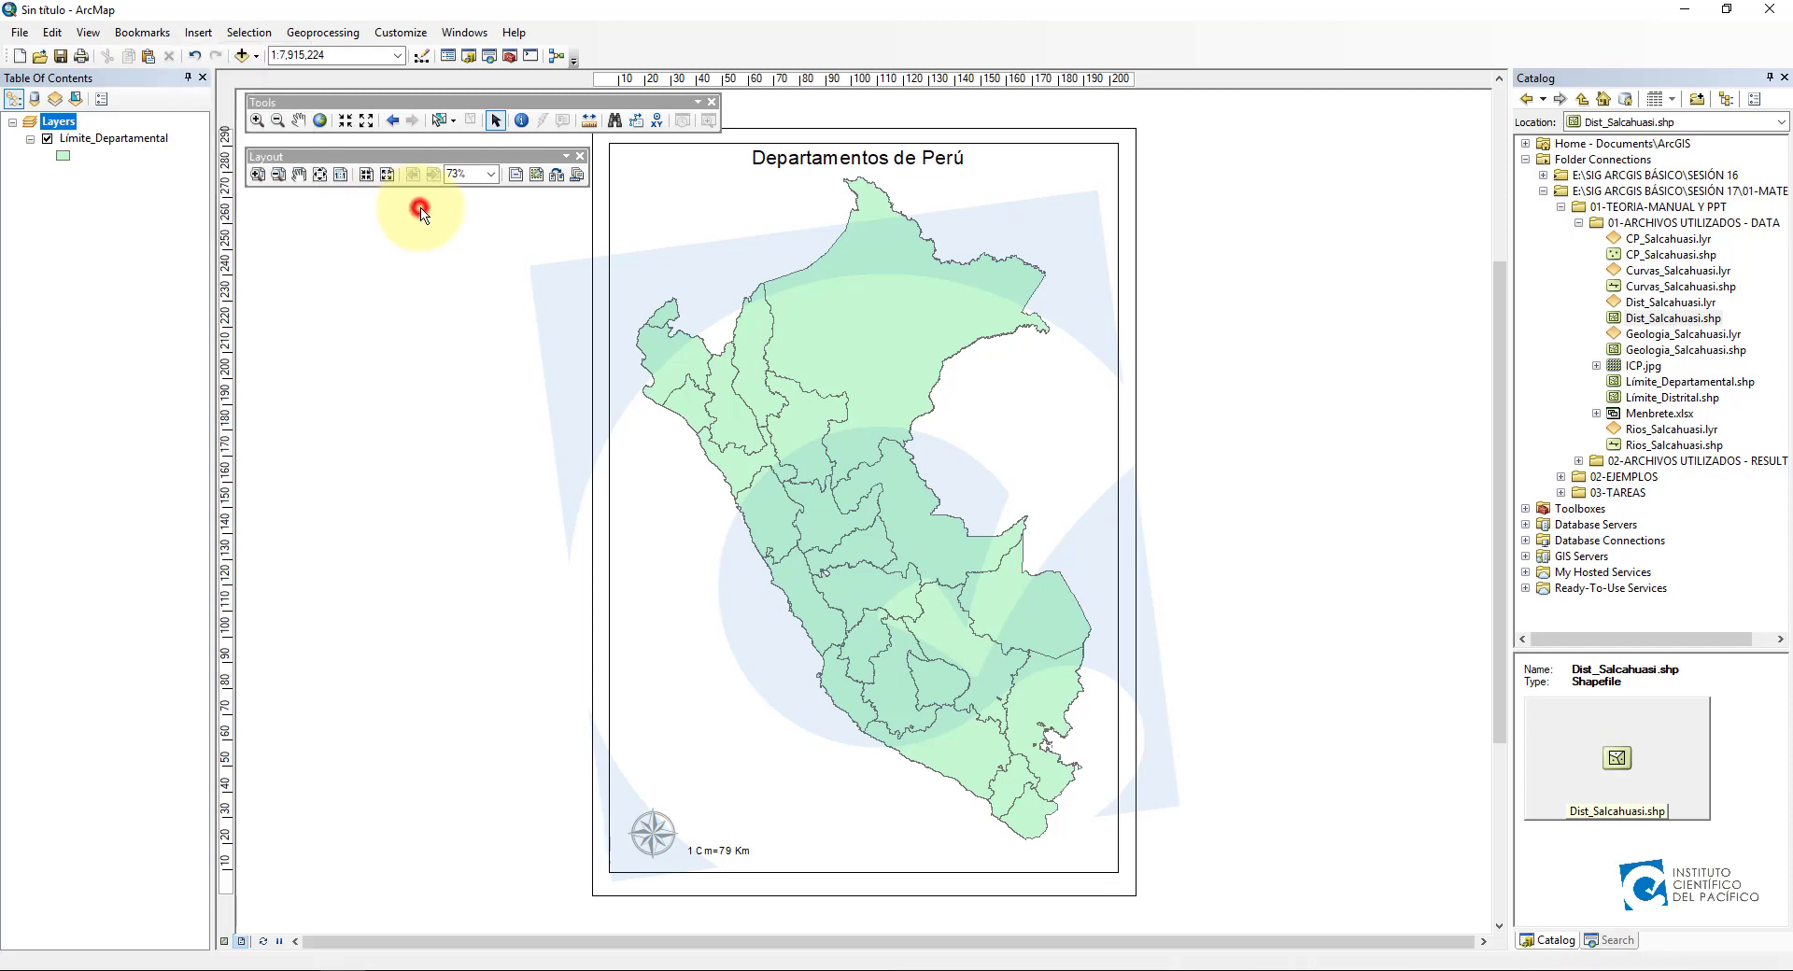